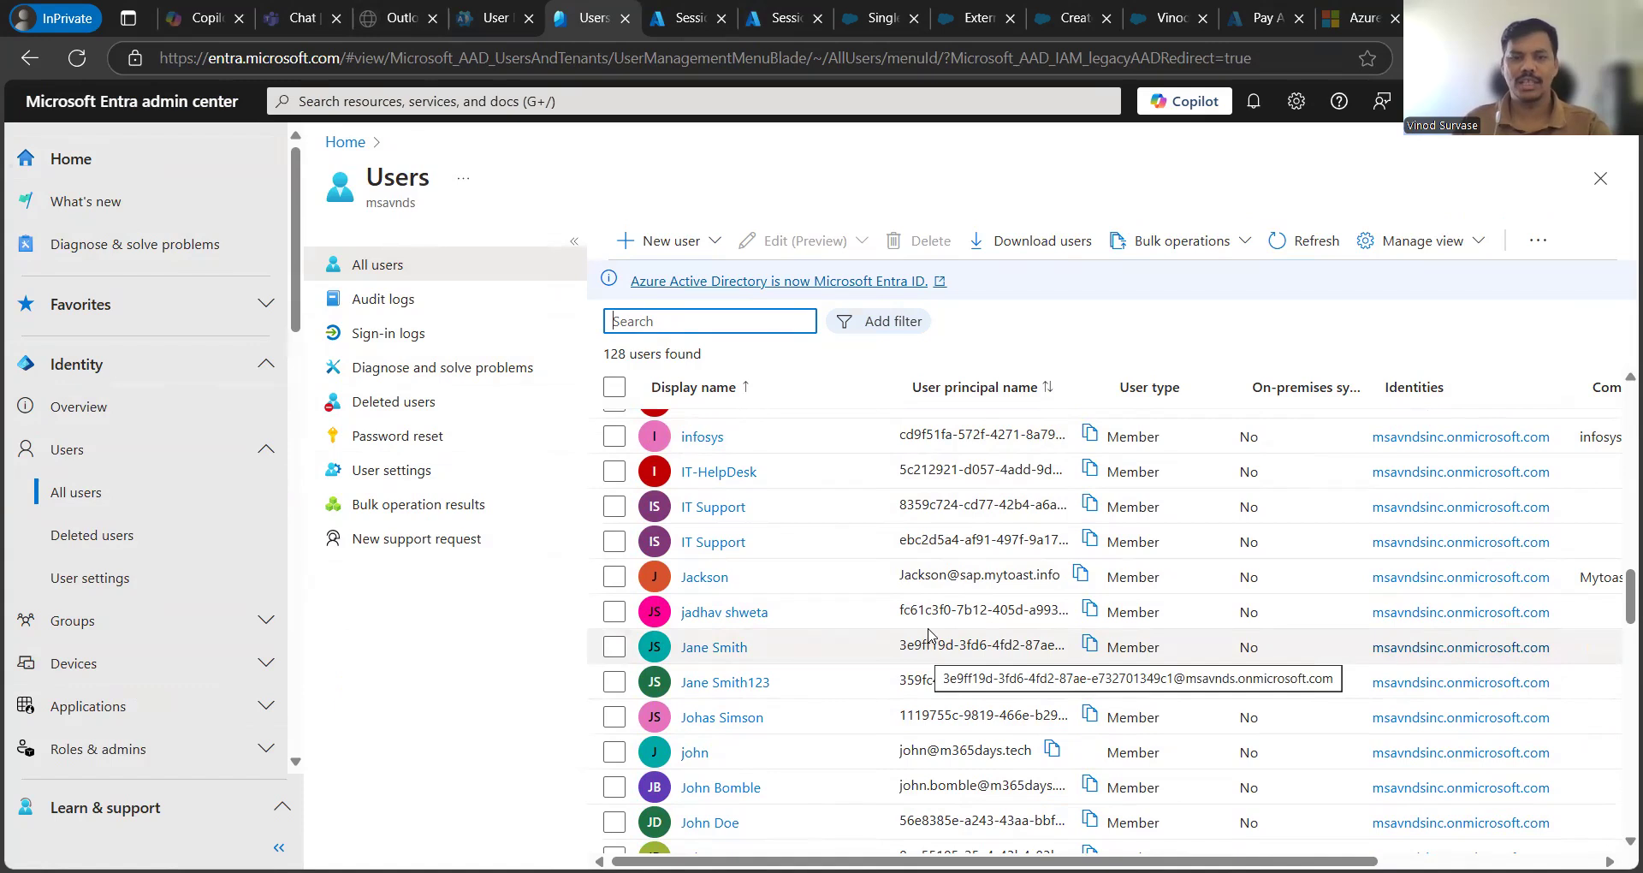
- Filter the user list to User type == Guest, leaving the three guest accounts
left_click(898, 331)
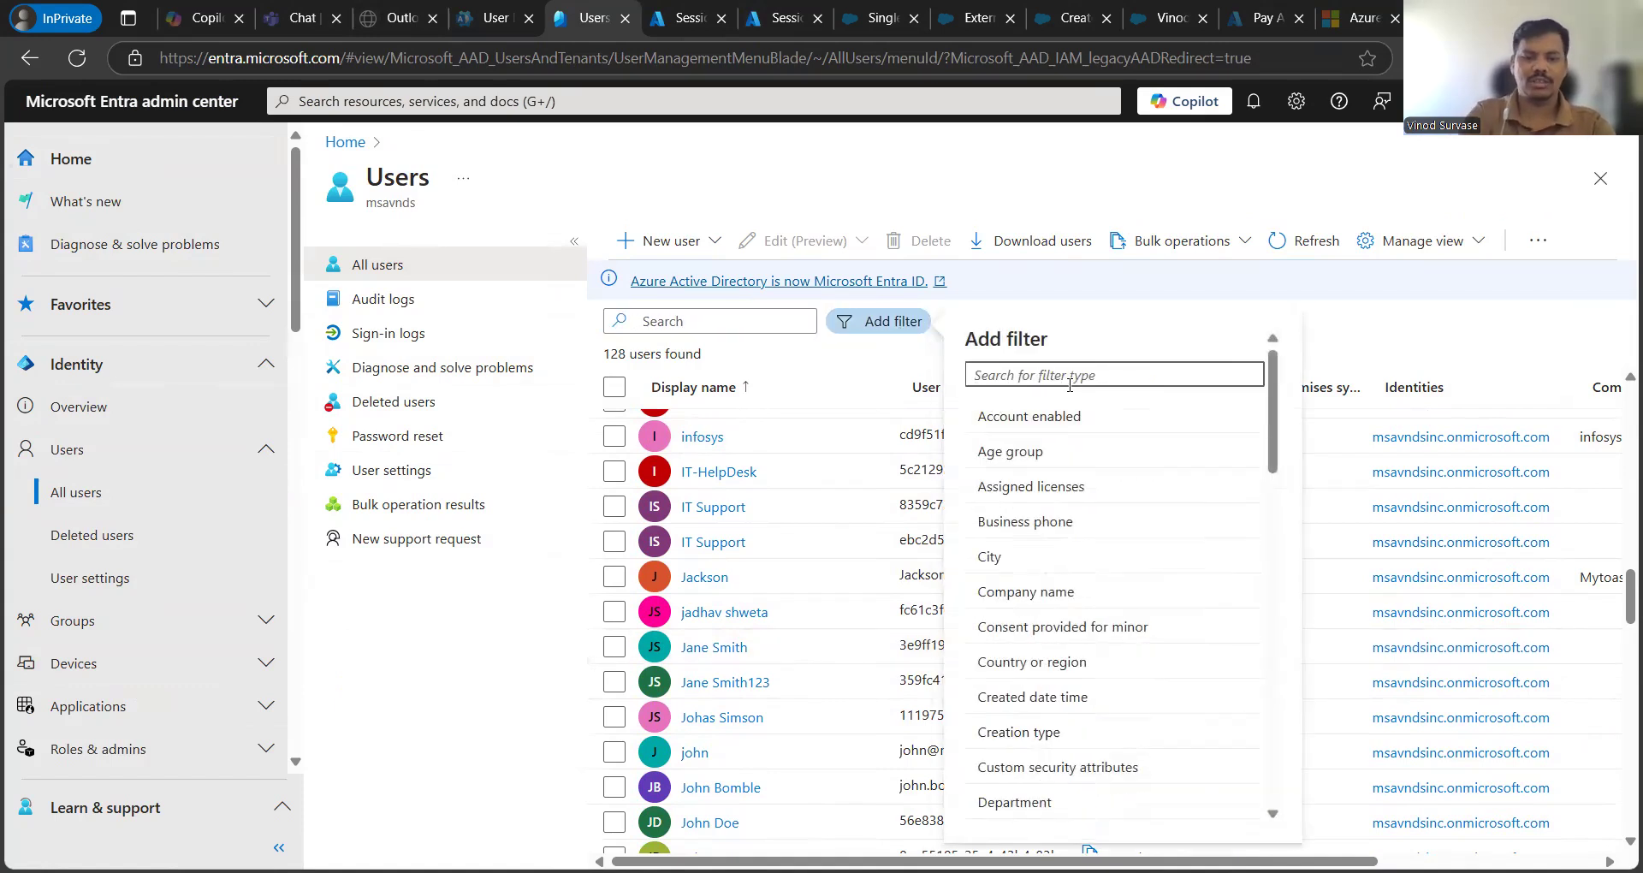
type("user ty")
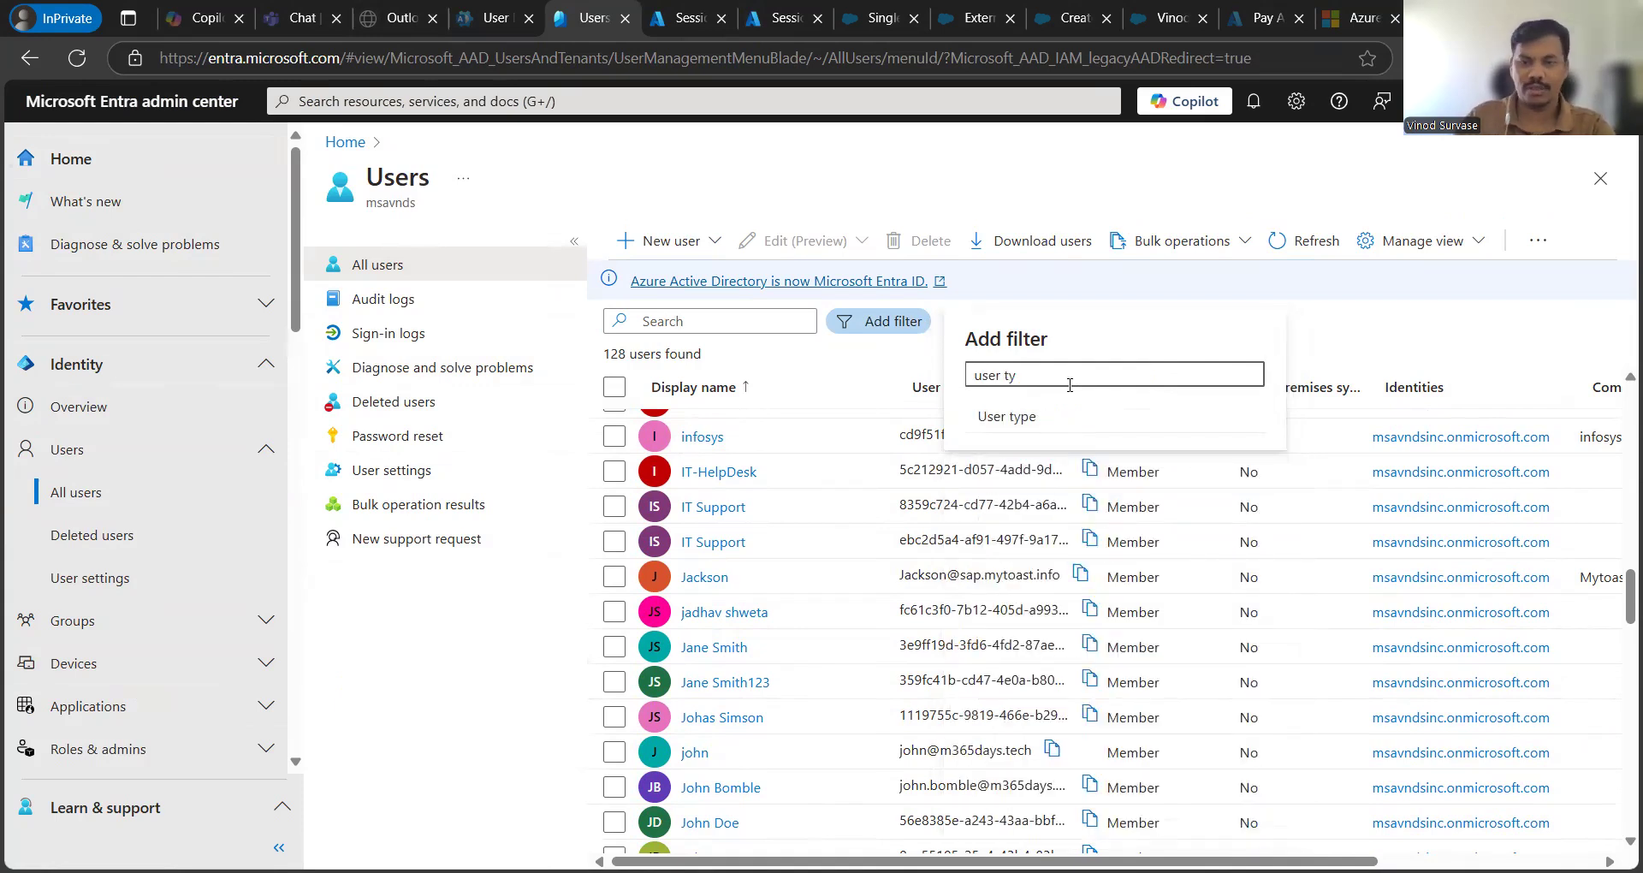
left_click(1018, 420)
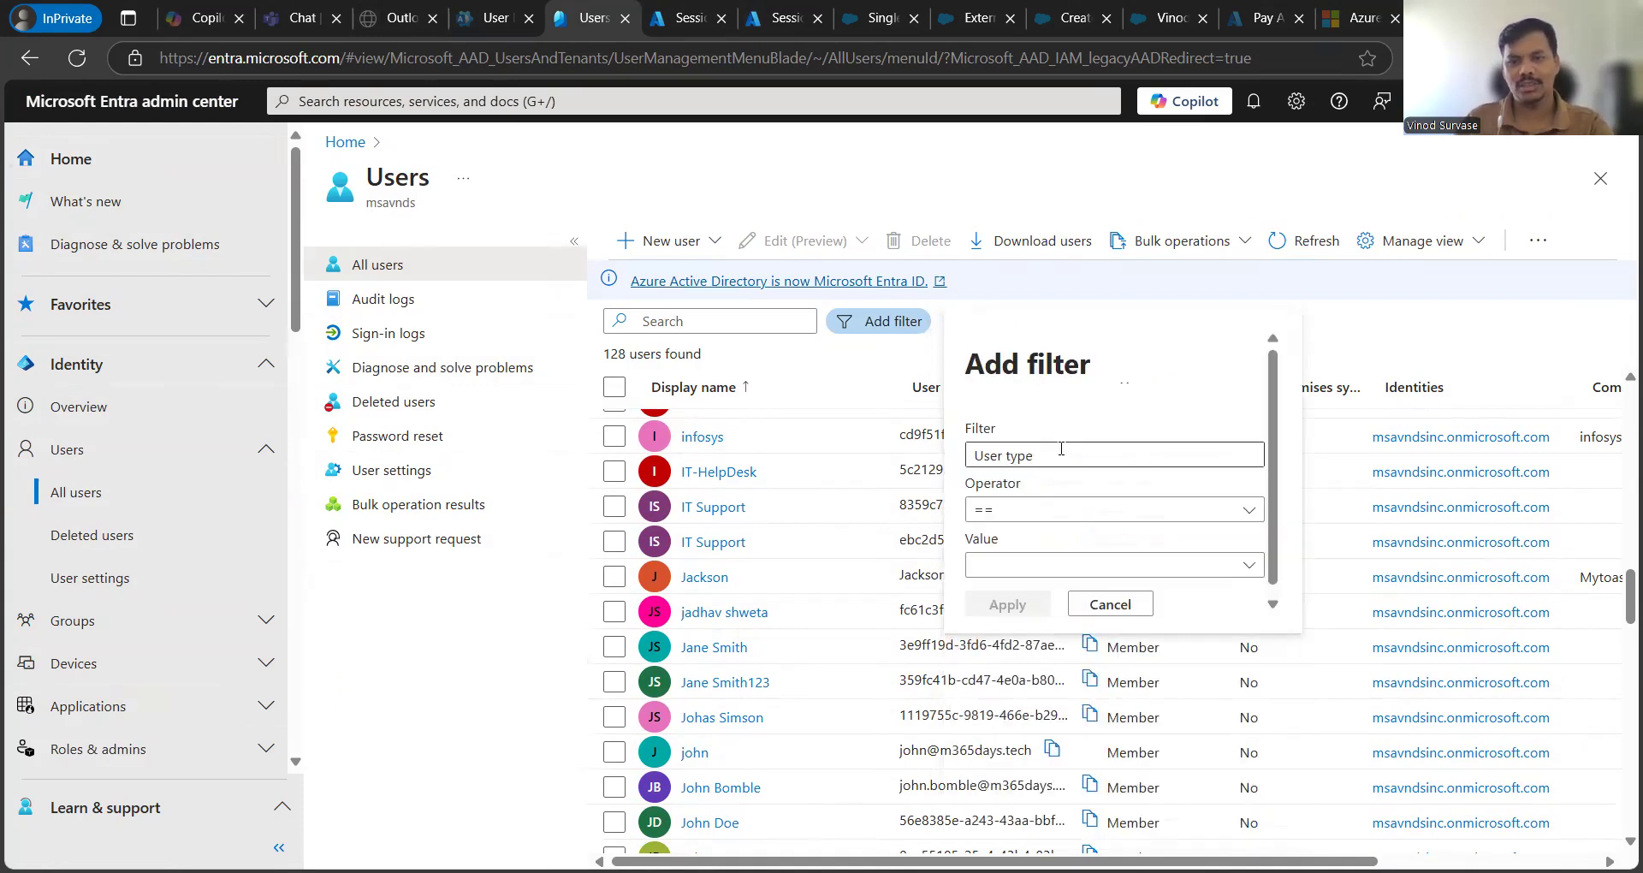
left_click(1047, 565)
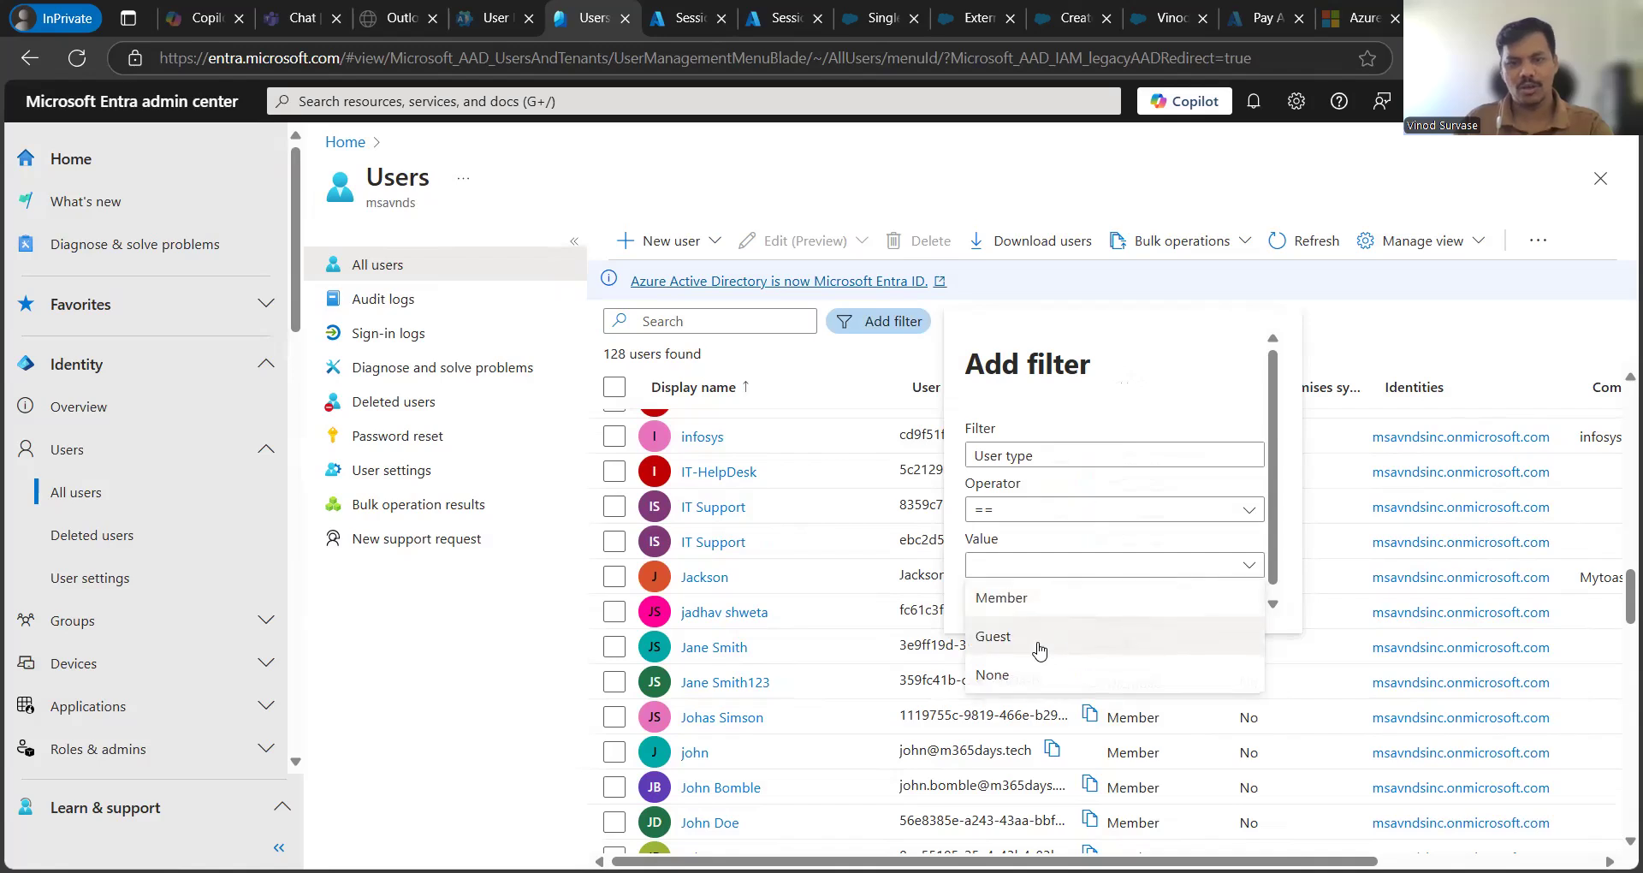
left_click(1042, 649)
left_click(1005, 608)
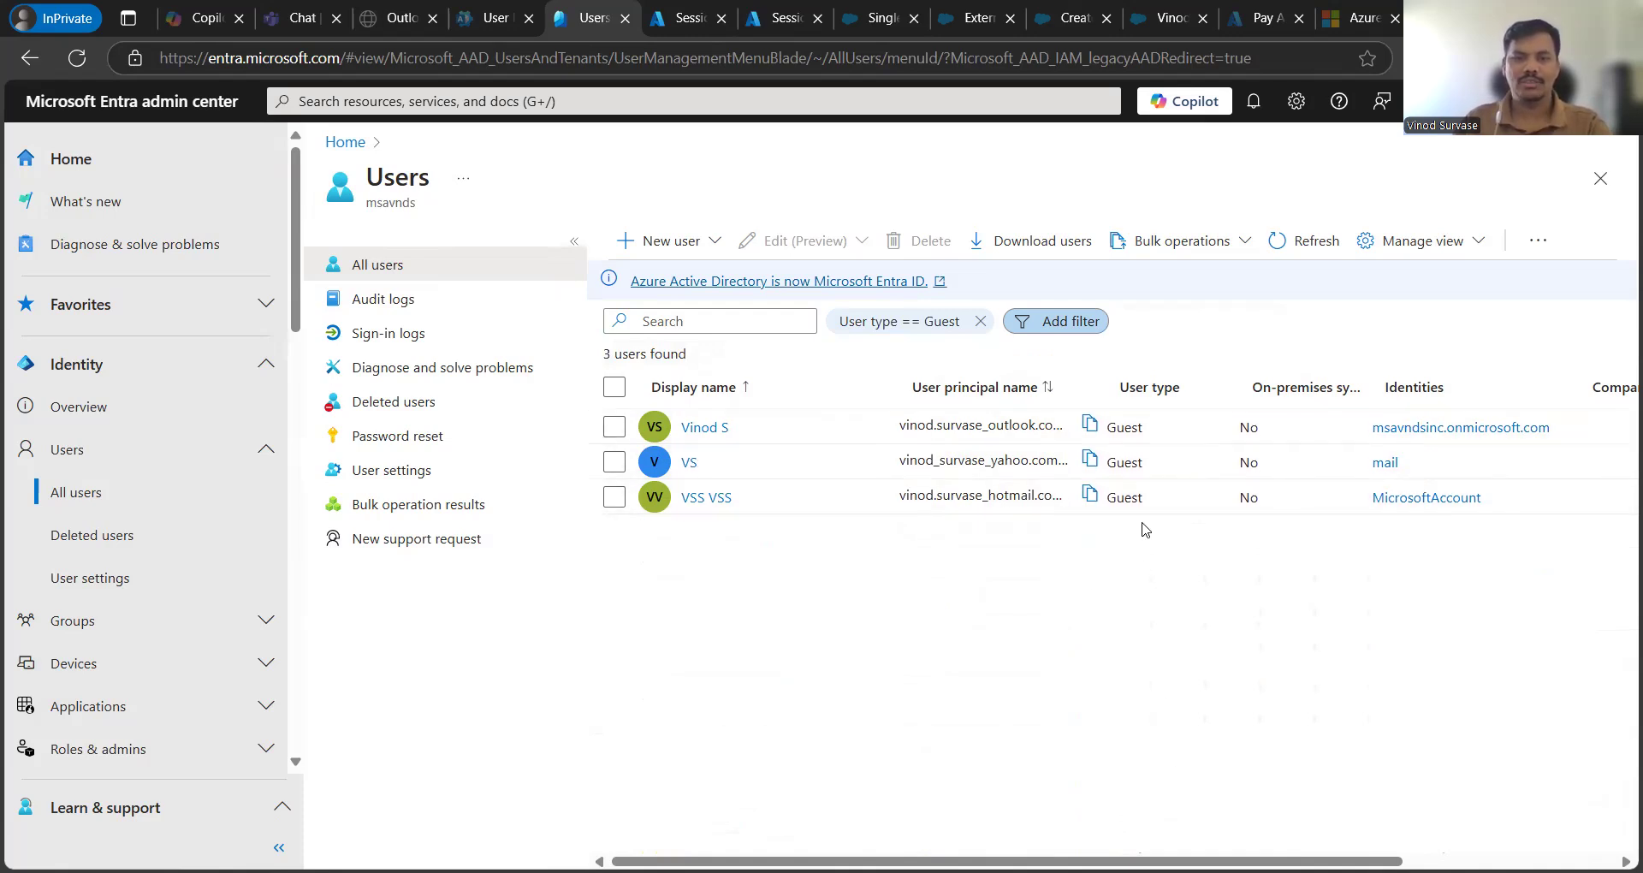
left_click_drag(898, 467, 1061, 462)
- Open the guest's profile and scroll to the B2B collaboration card marking the user external
left_click(687, 463)
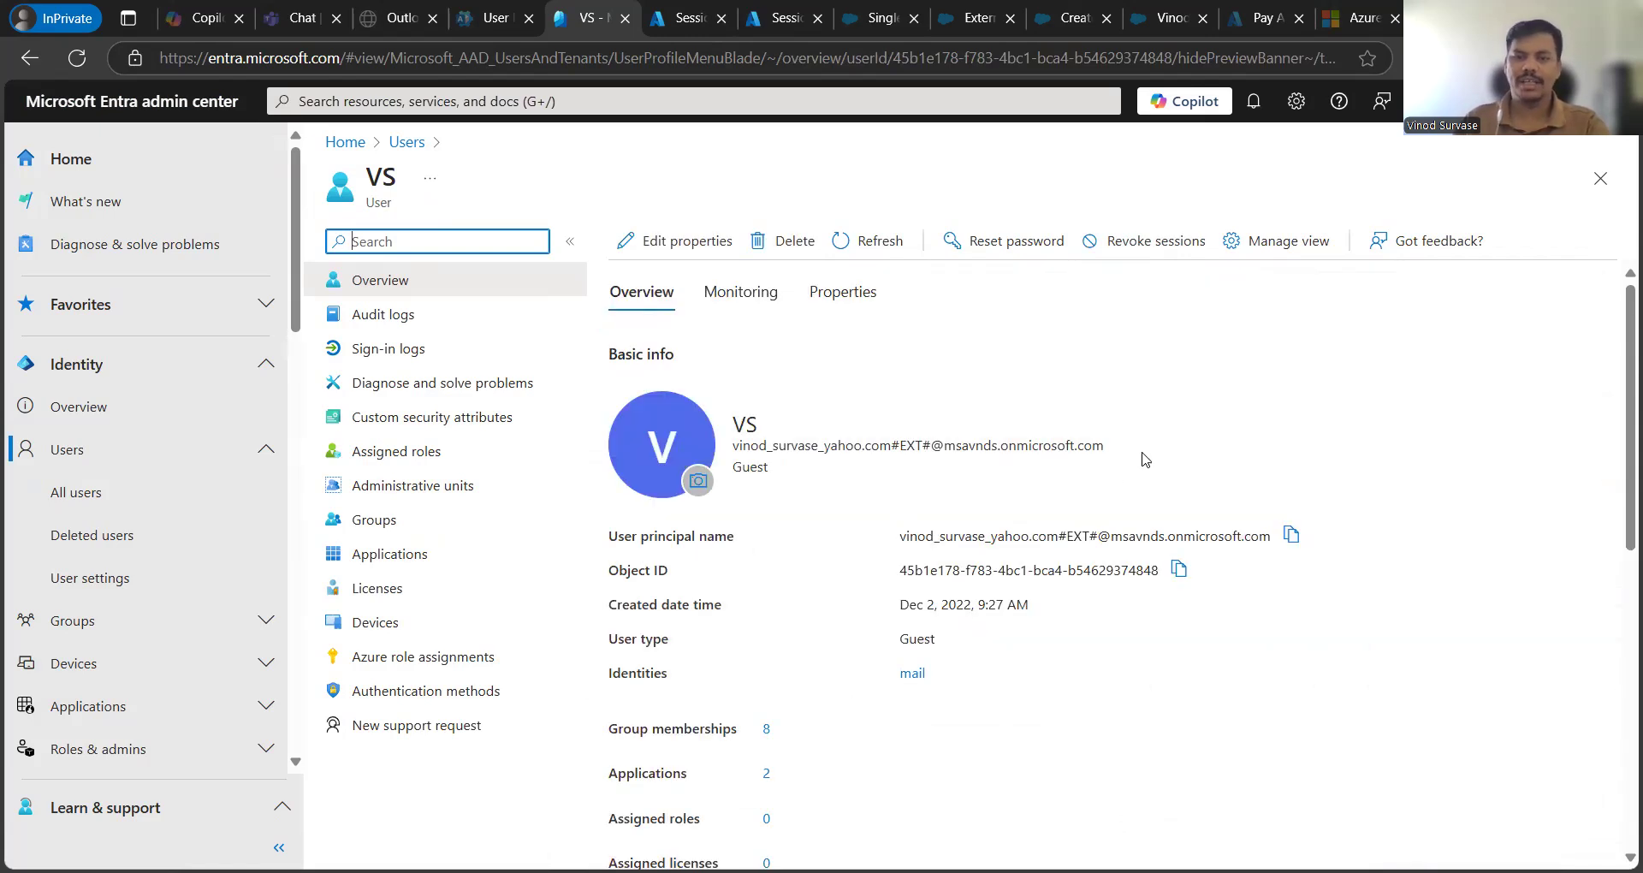
left_click(1412, 516)
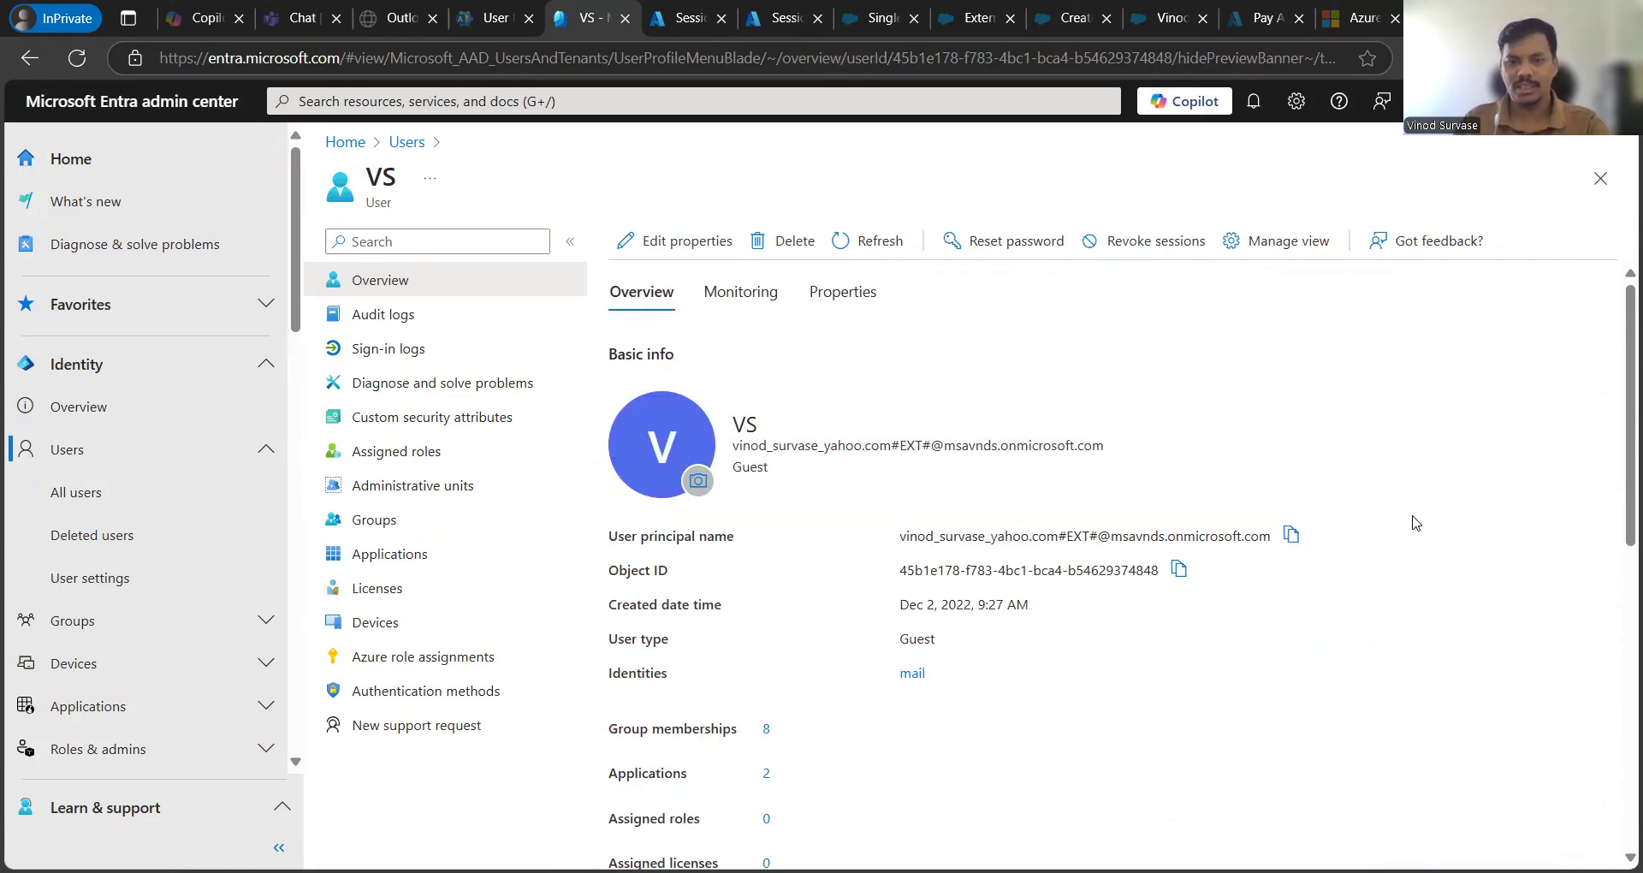
scroll(1412, 521, "down", 3)
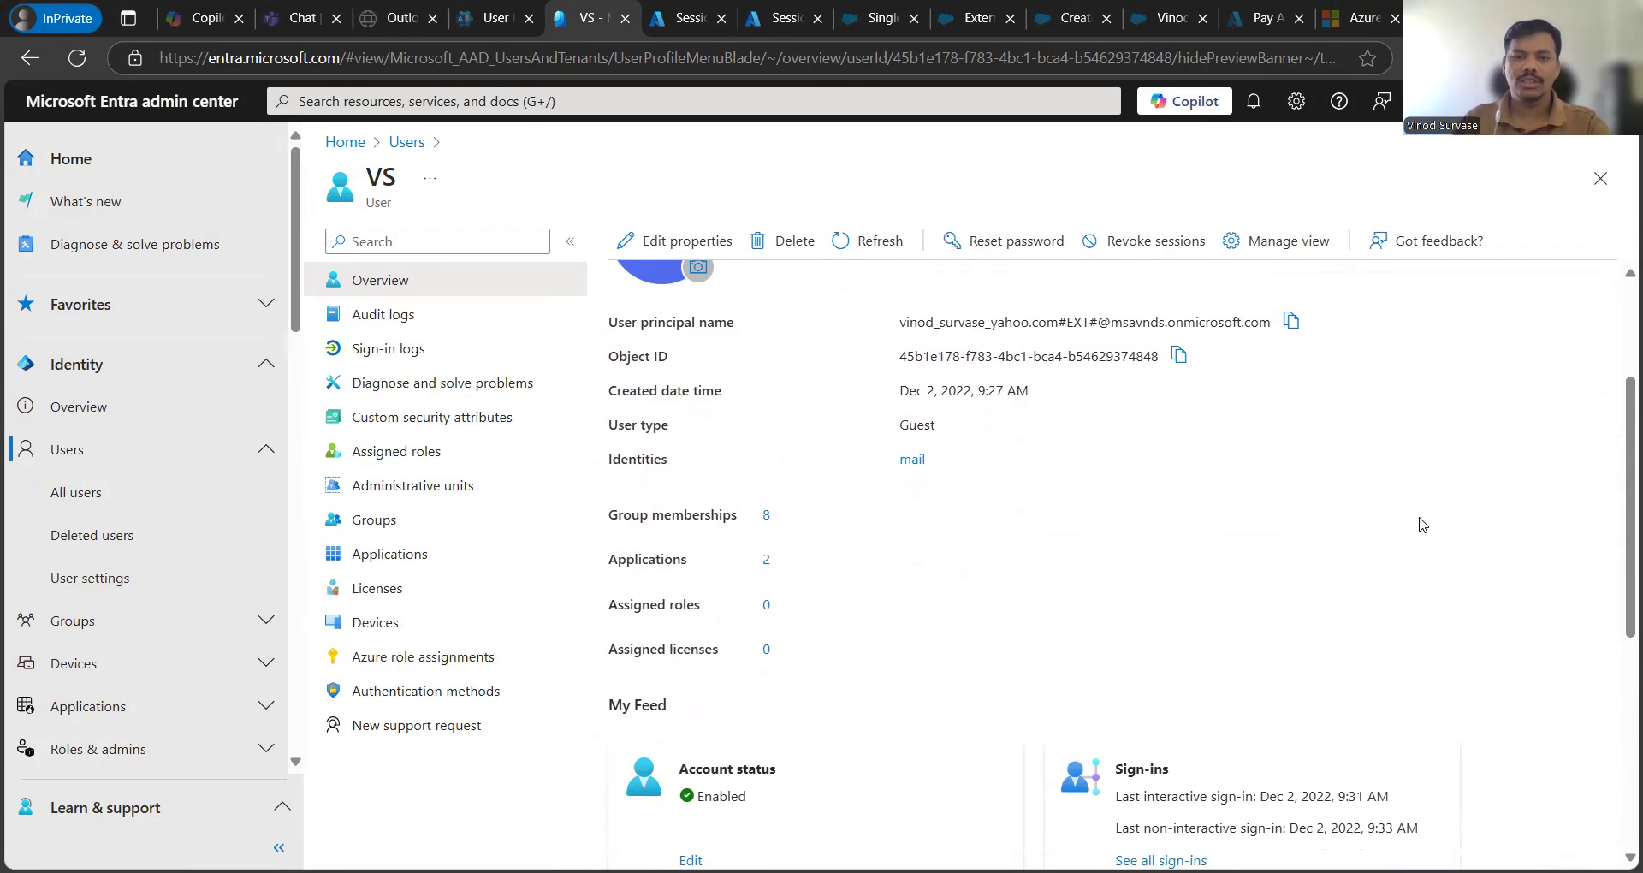
scroll(1420, 526, "up", 3)
scroll(1287, 514, "down", 5)
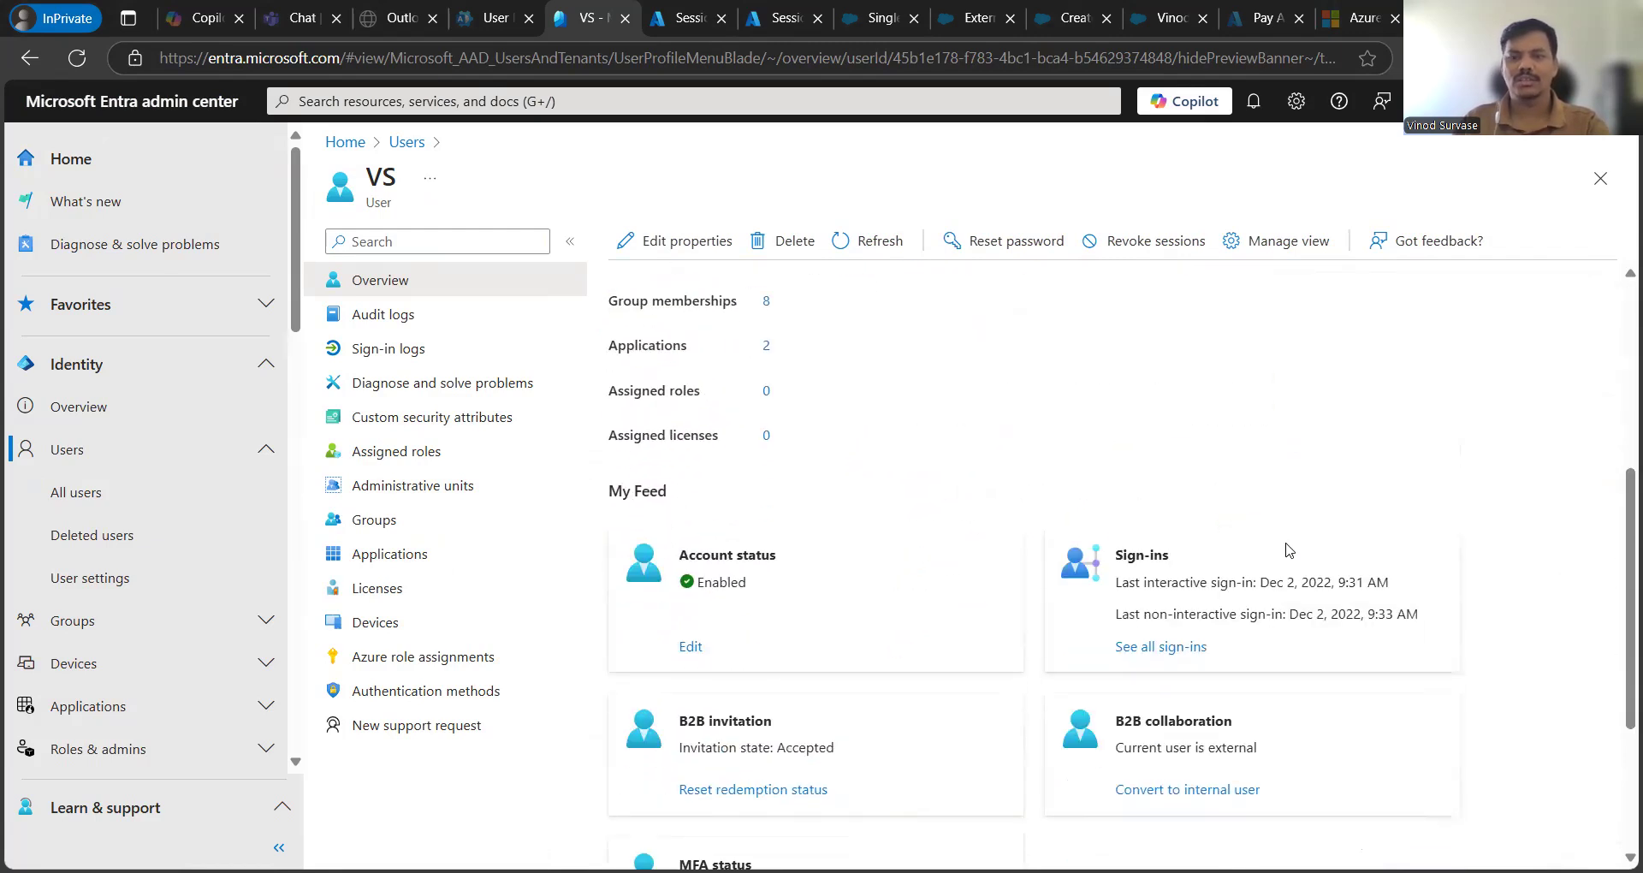
scroll(1297, 465, "down", 3)
scroll(1283, 631, "down", 1)
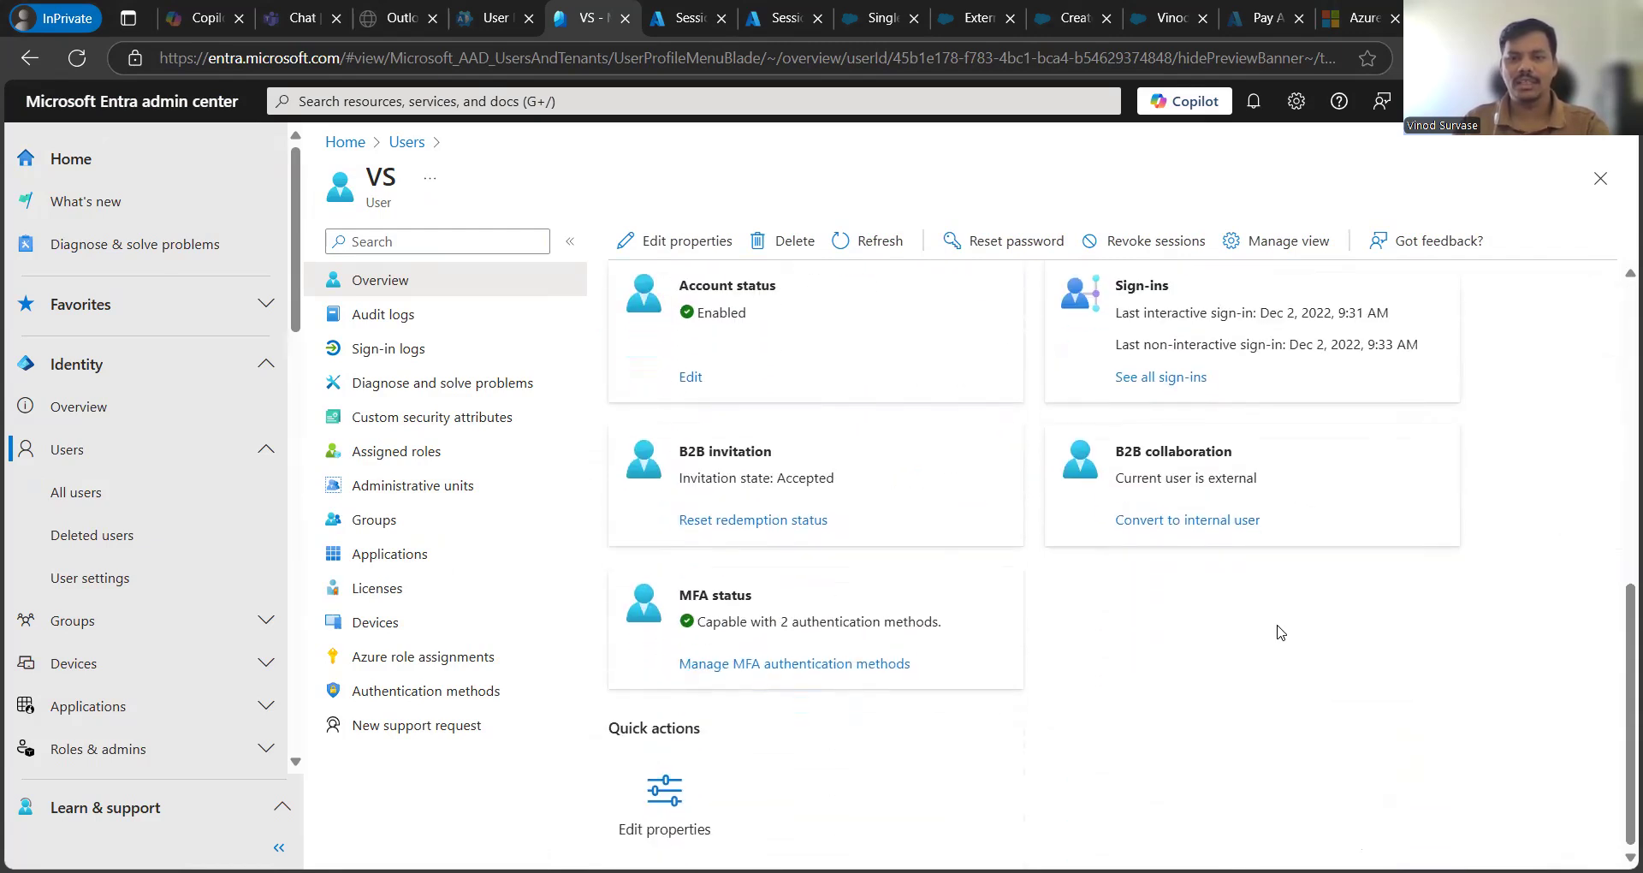
left_click_drag(1114, 451, 1280, 480)
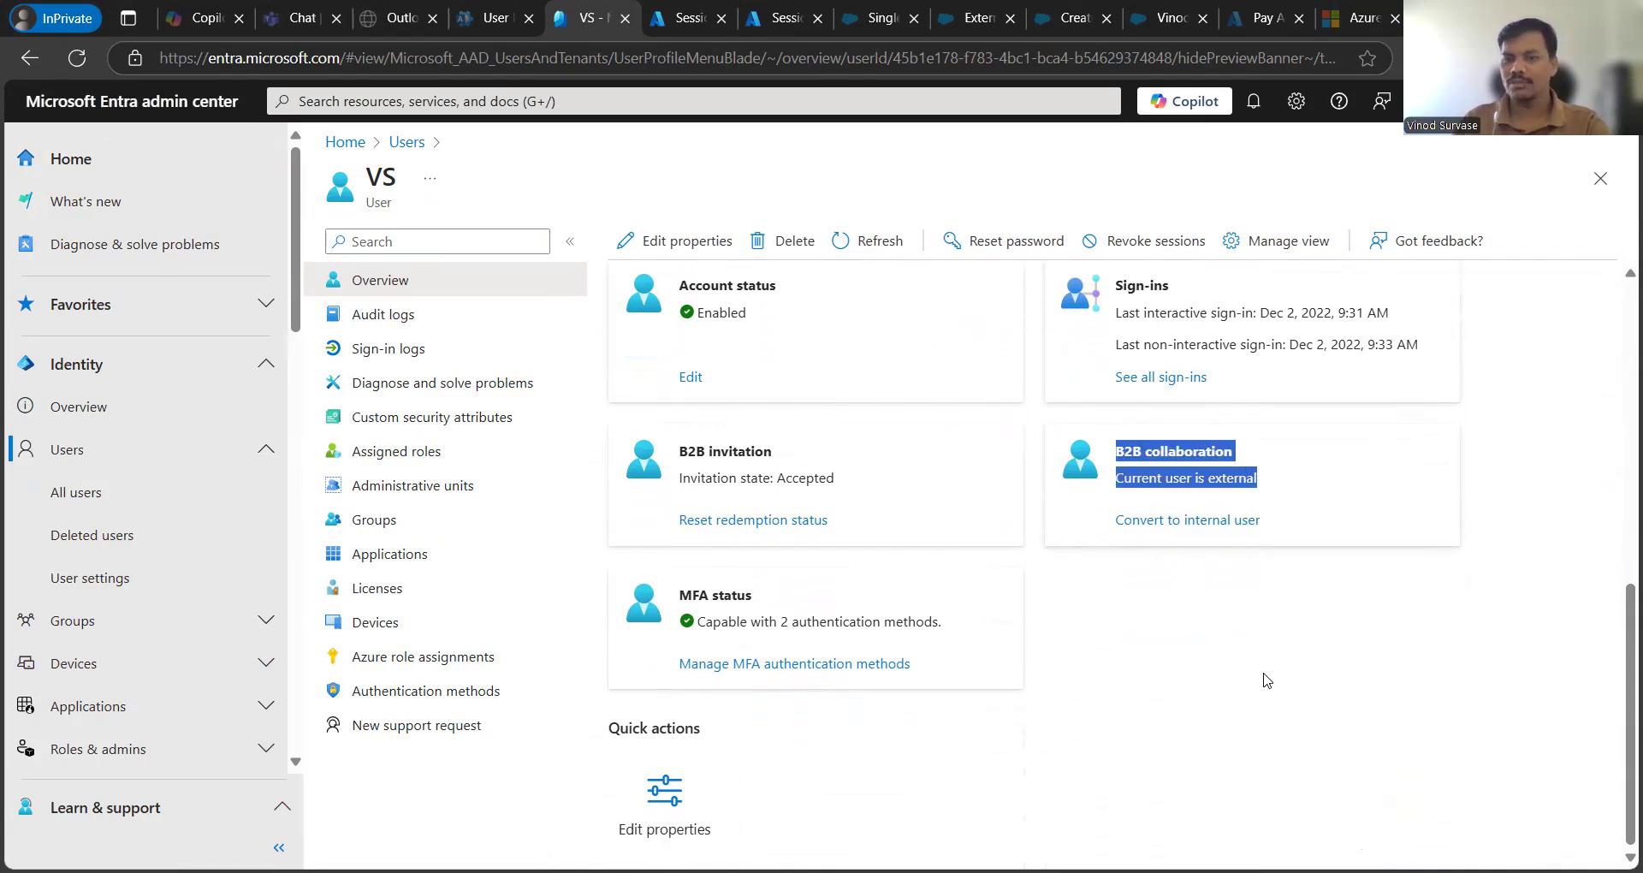
left_click(1273, 717)
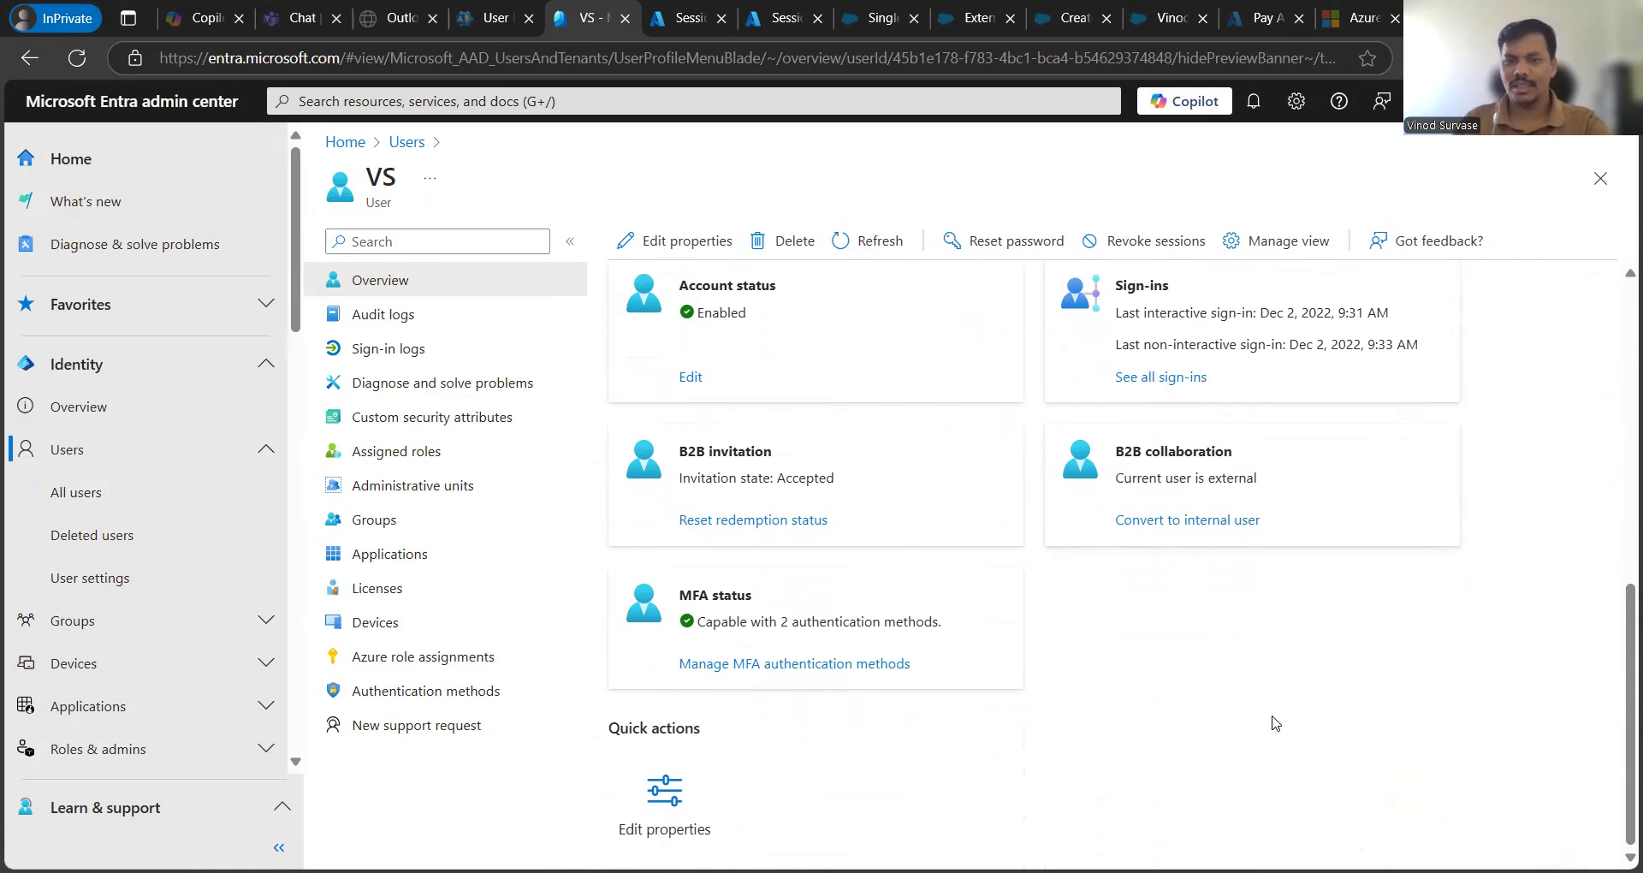
- Start Convert to internal user and review the domain list, keeping m365days.tech for now
left_click(1144, 526)
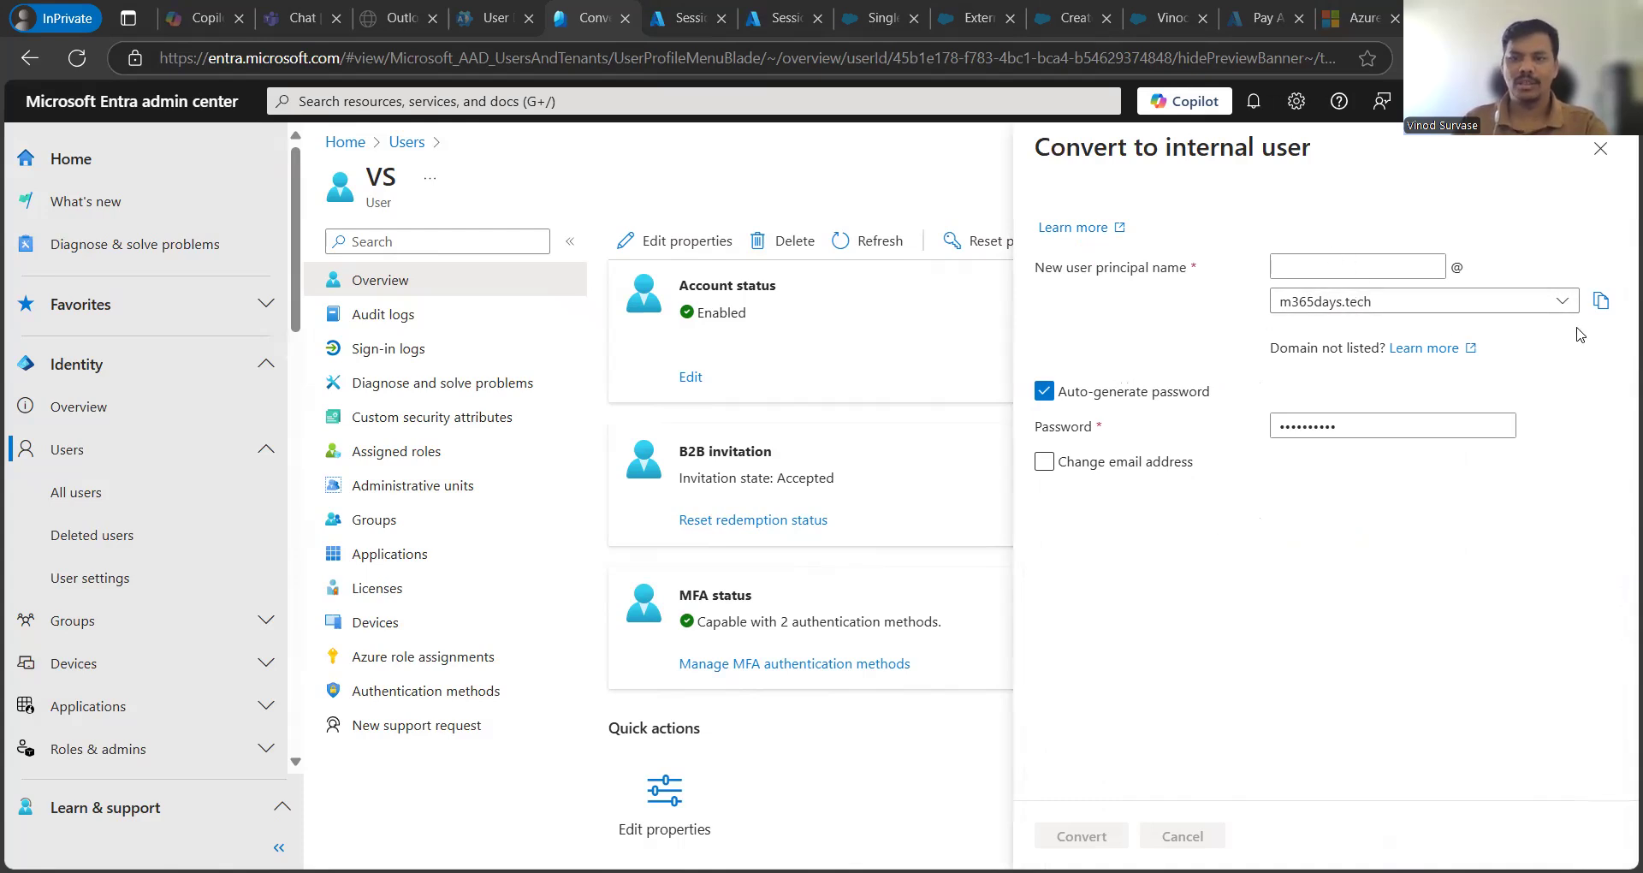
left_click(1562, 301)
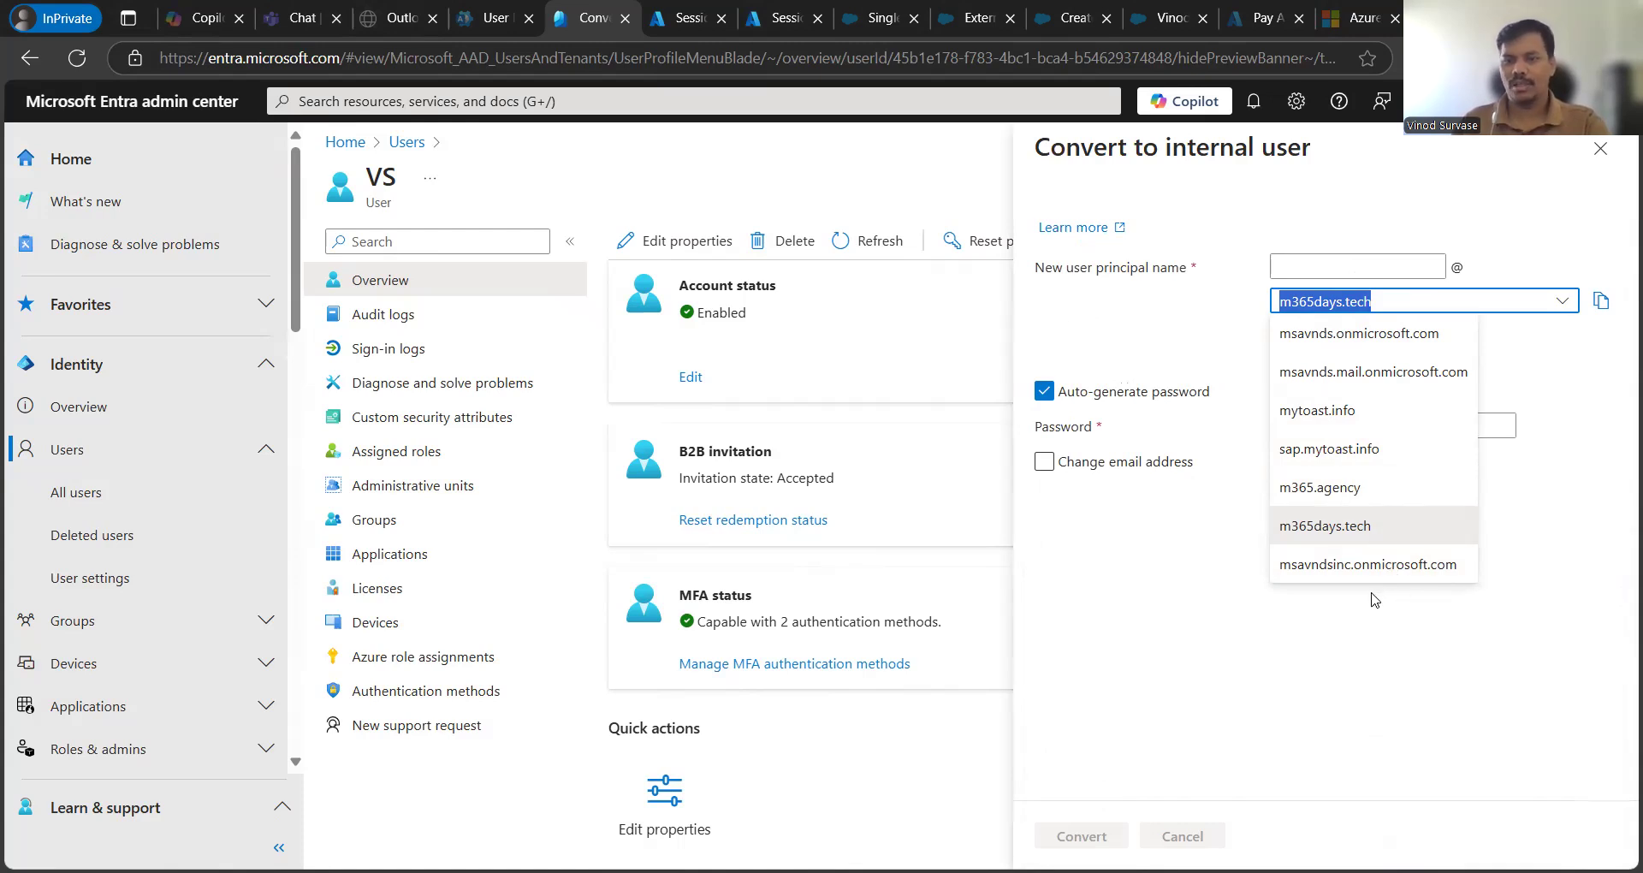
left_click(1329, 675)
left_click(1384, 260)
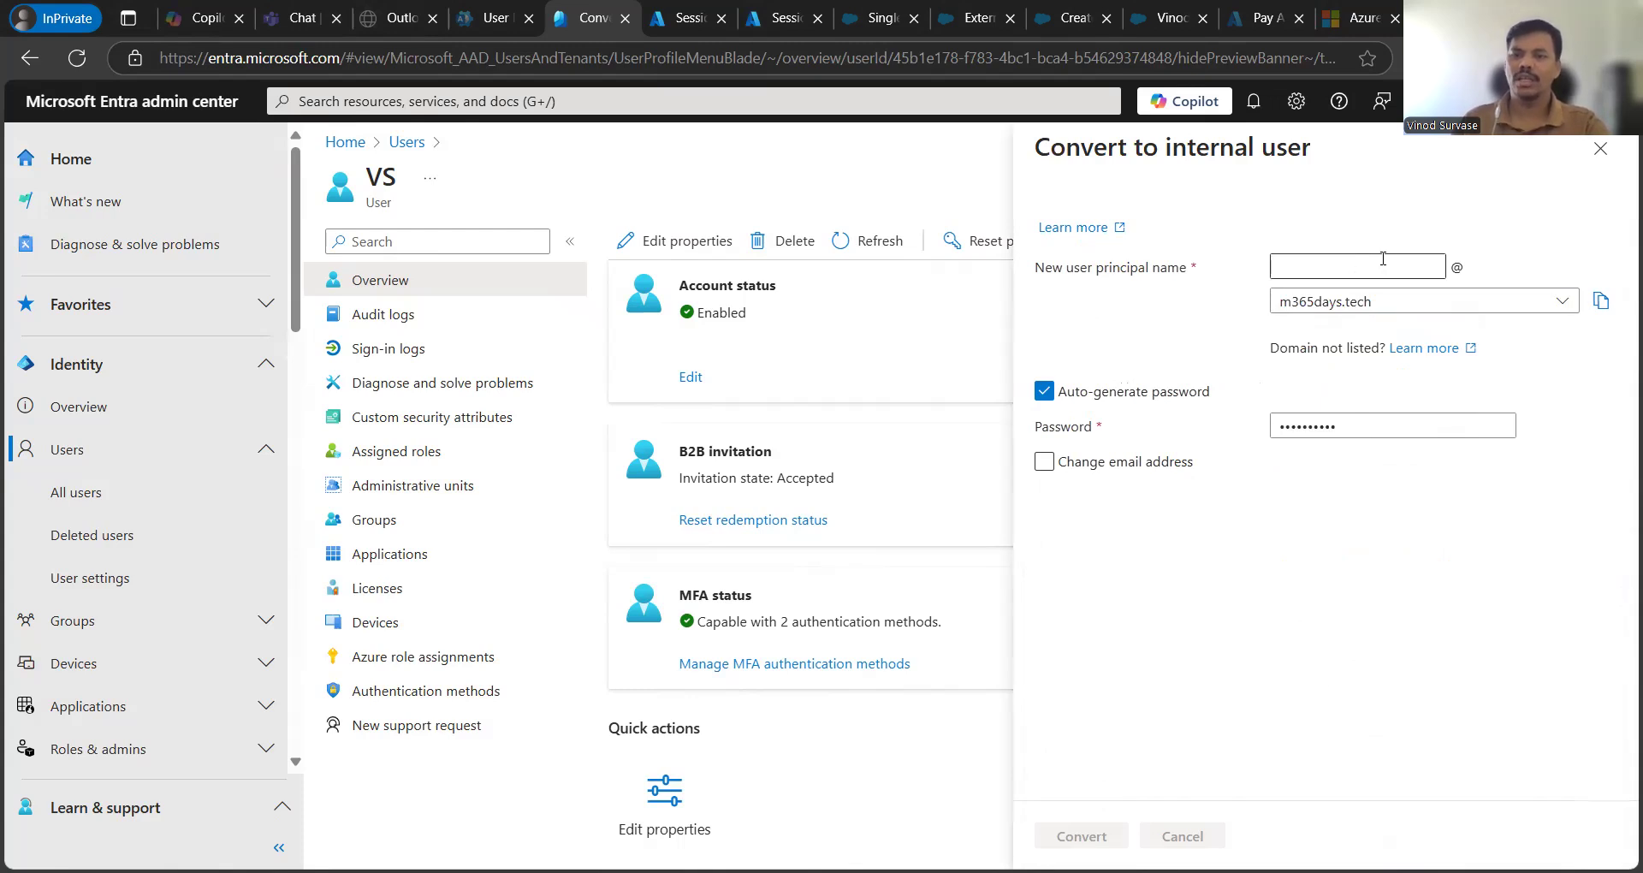
left_click(1385, 259)
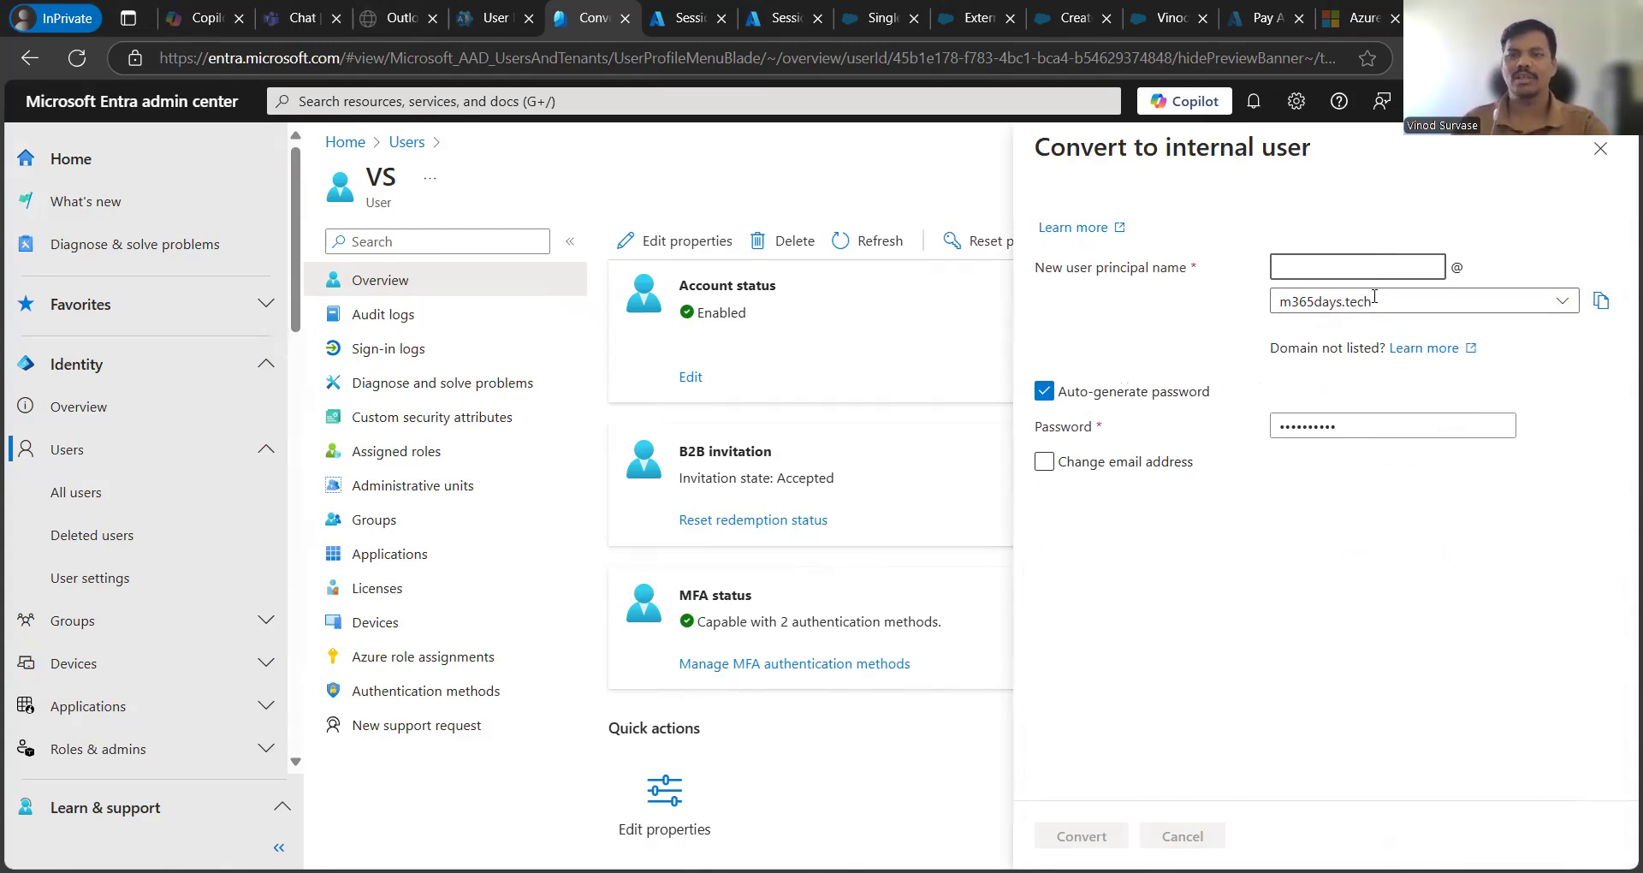
left_click(1555, 304)
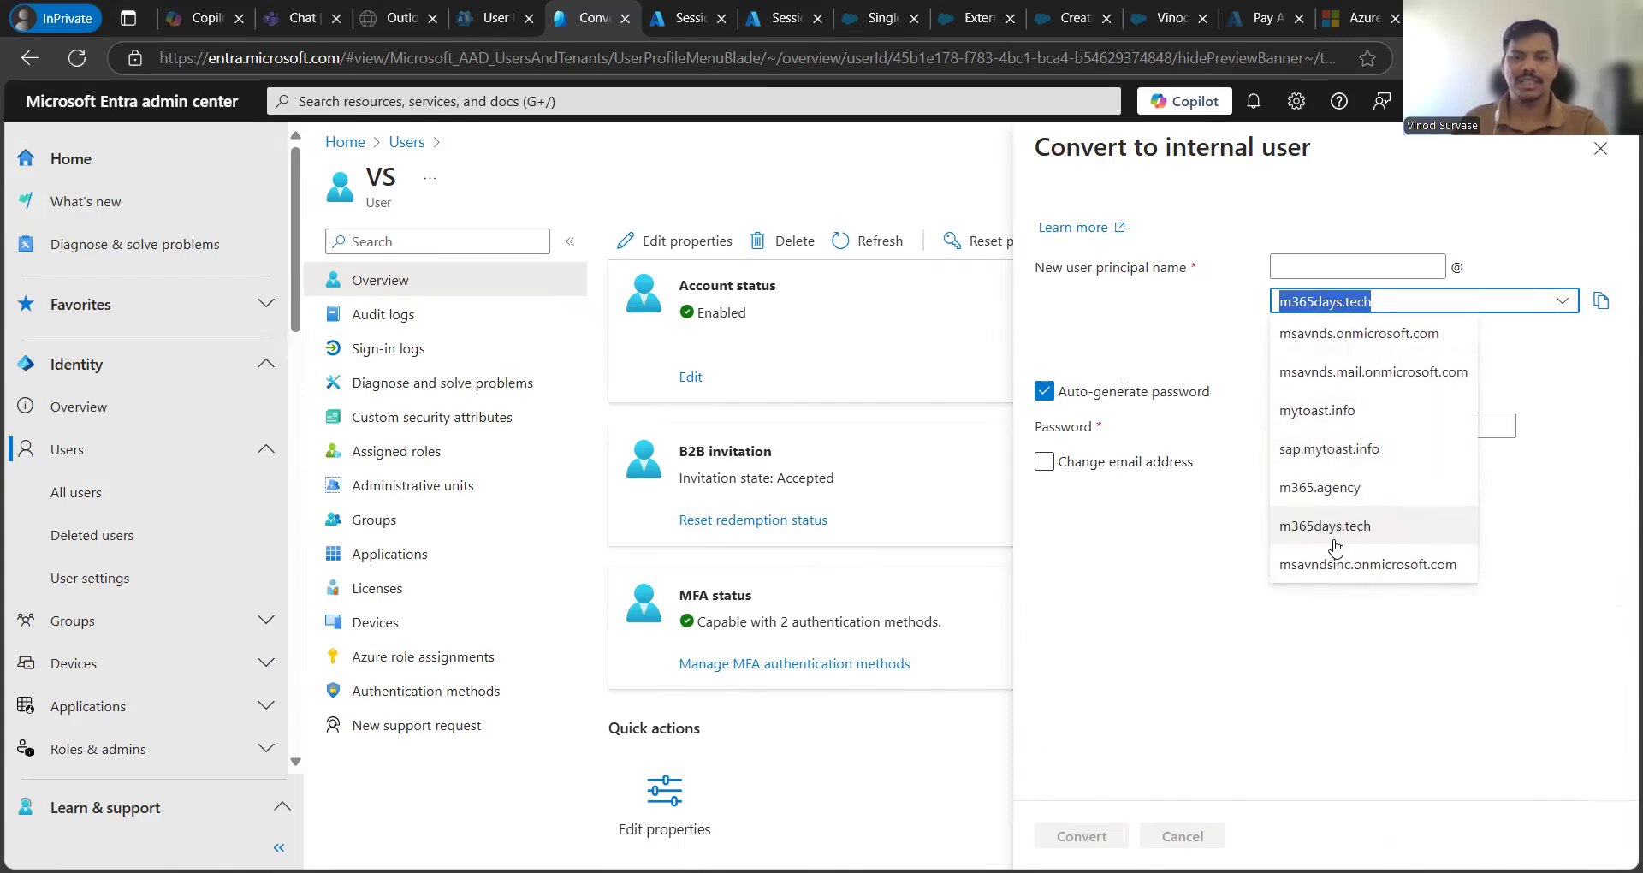
left_click(1171, 611)
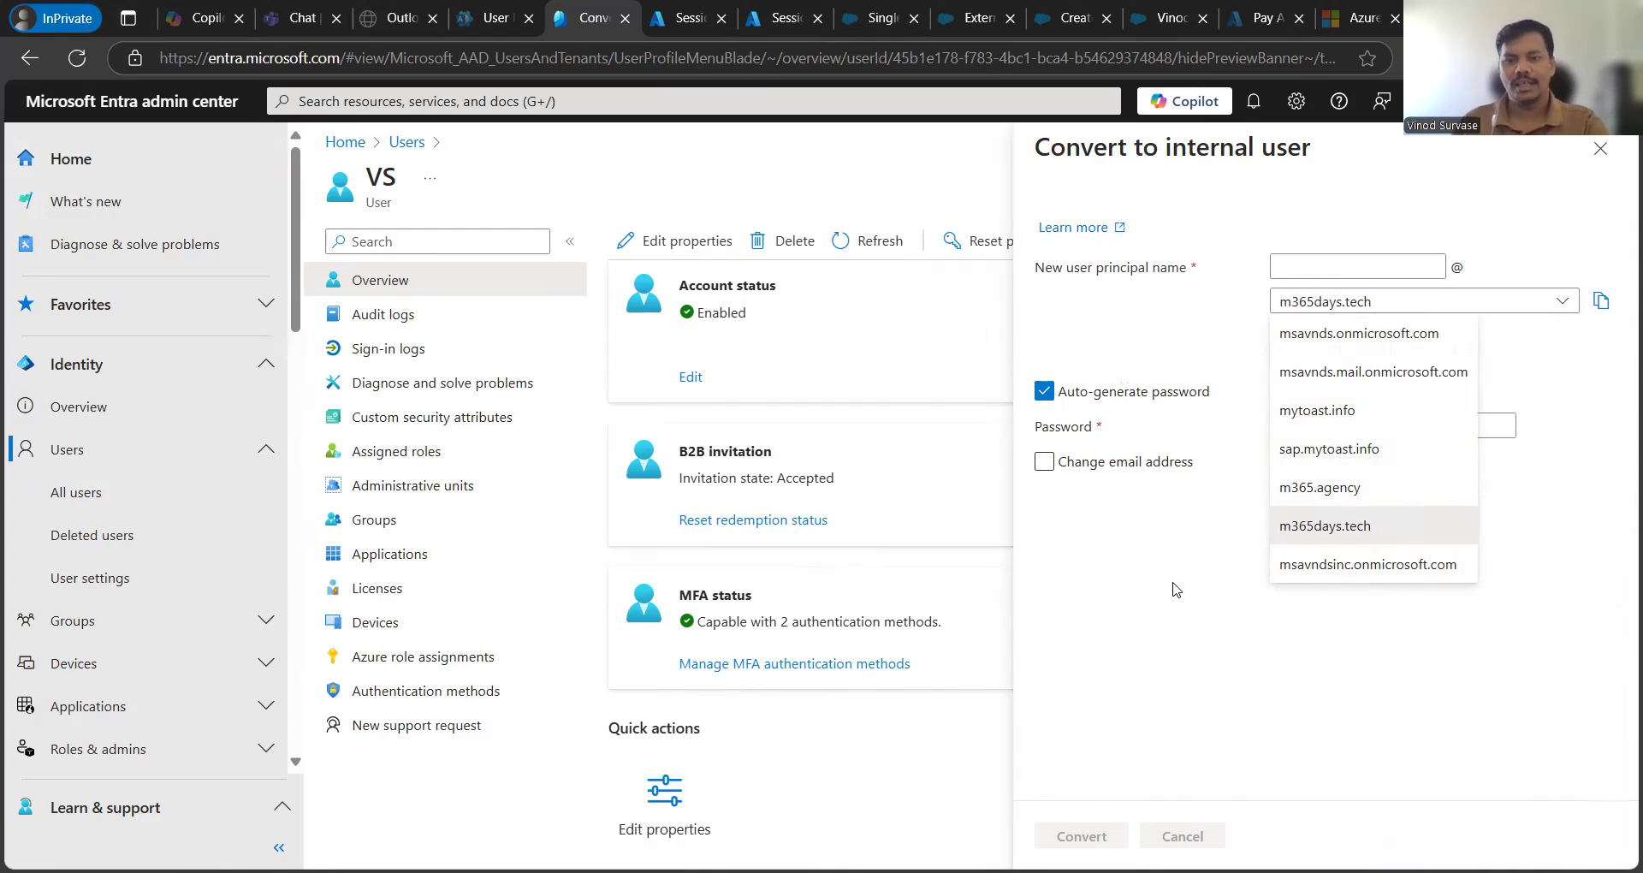
- Choose the msavnds.onmicrosoft.com domain and enter the new principal name
left_click(1431, 306)
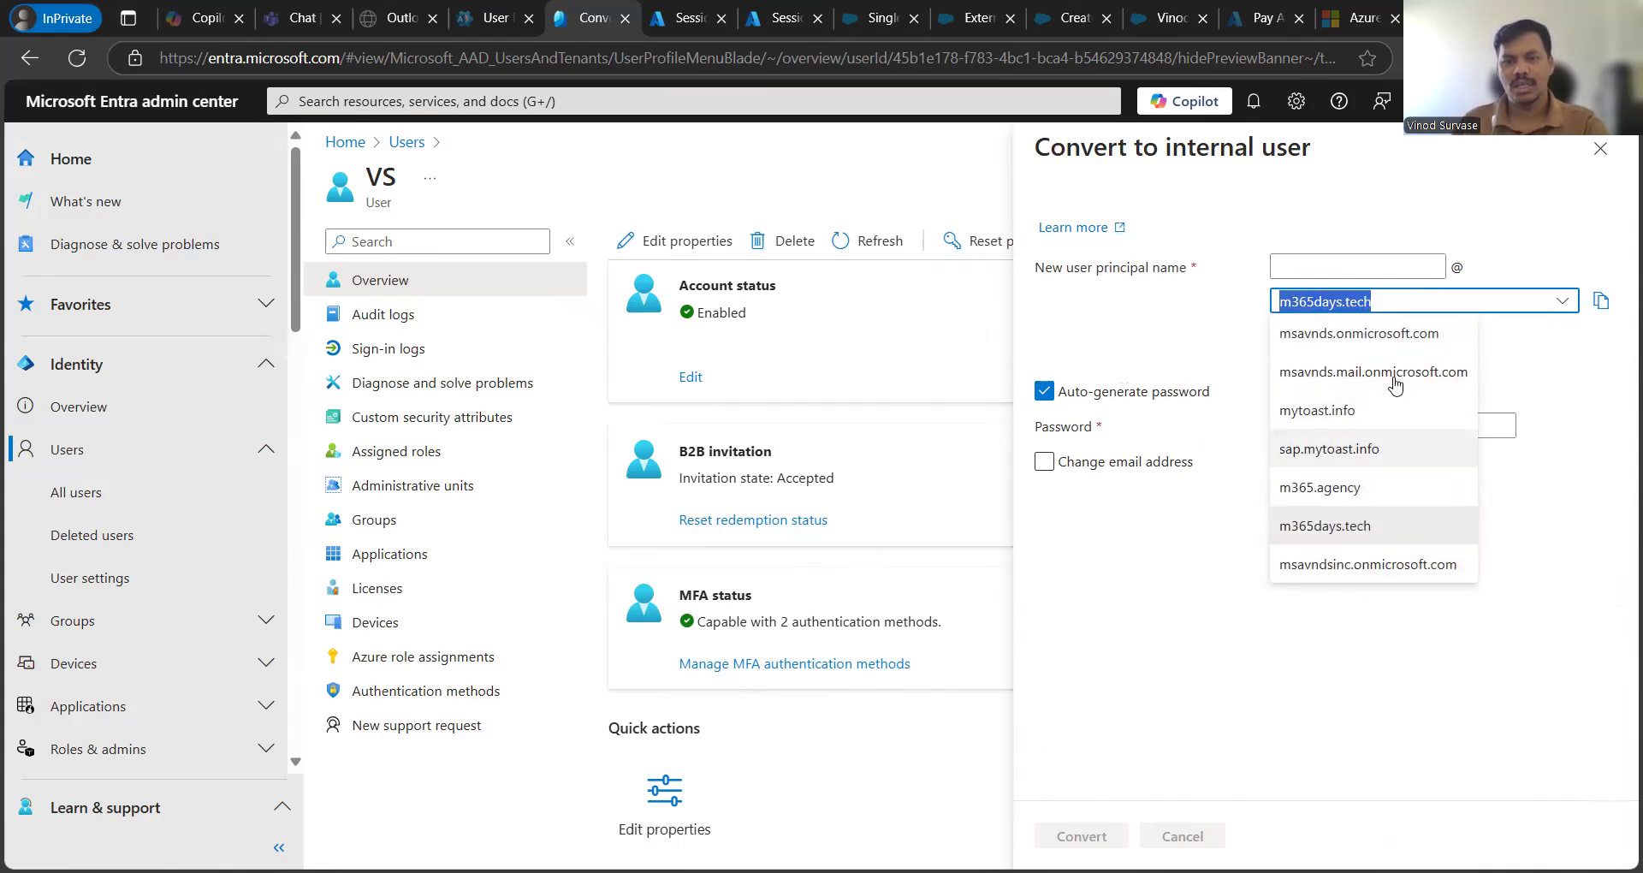
left_click(1363, 335)
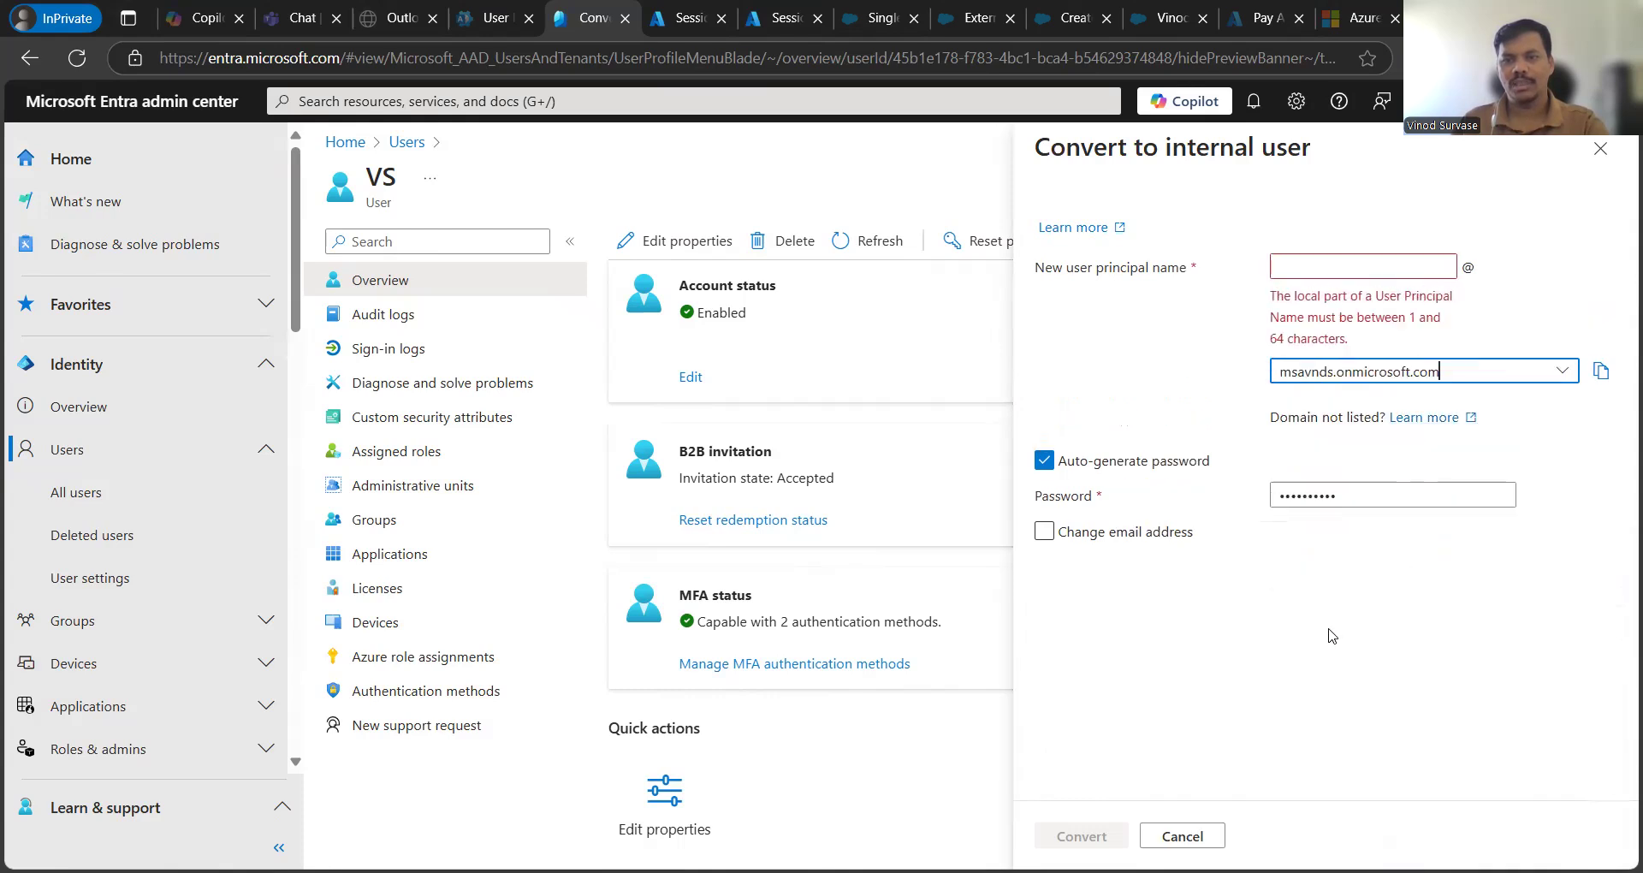
left_click(1400, 669)
left_click(1329, 272)
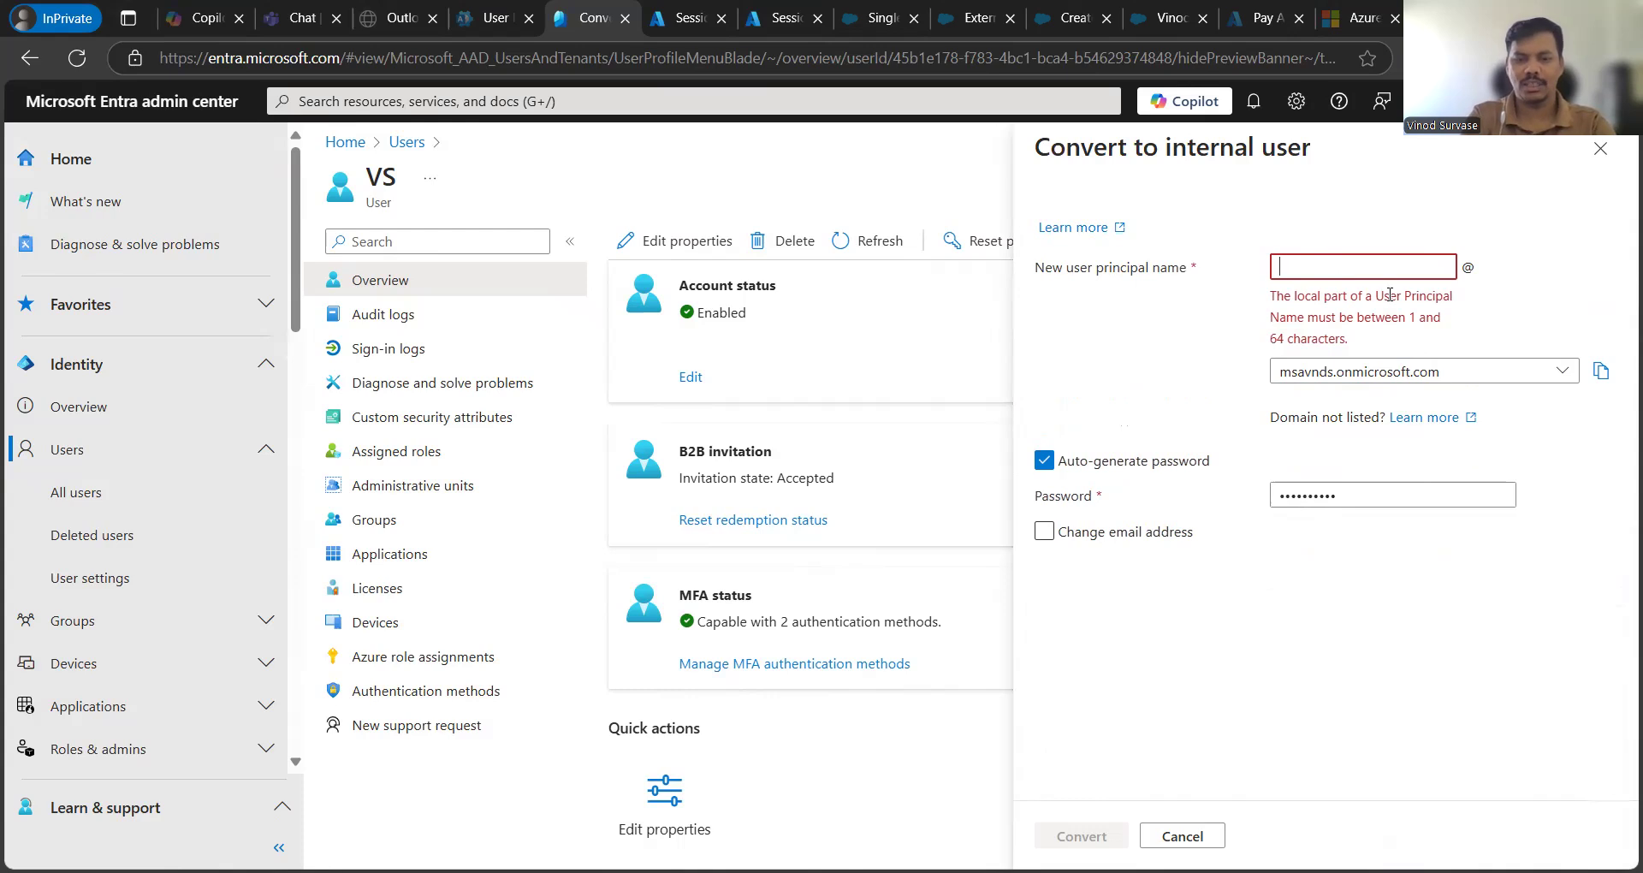
type("VN")
type("S")
left_click(1202, 638)
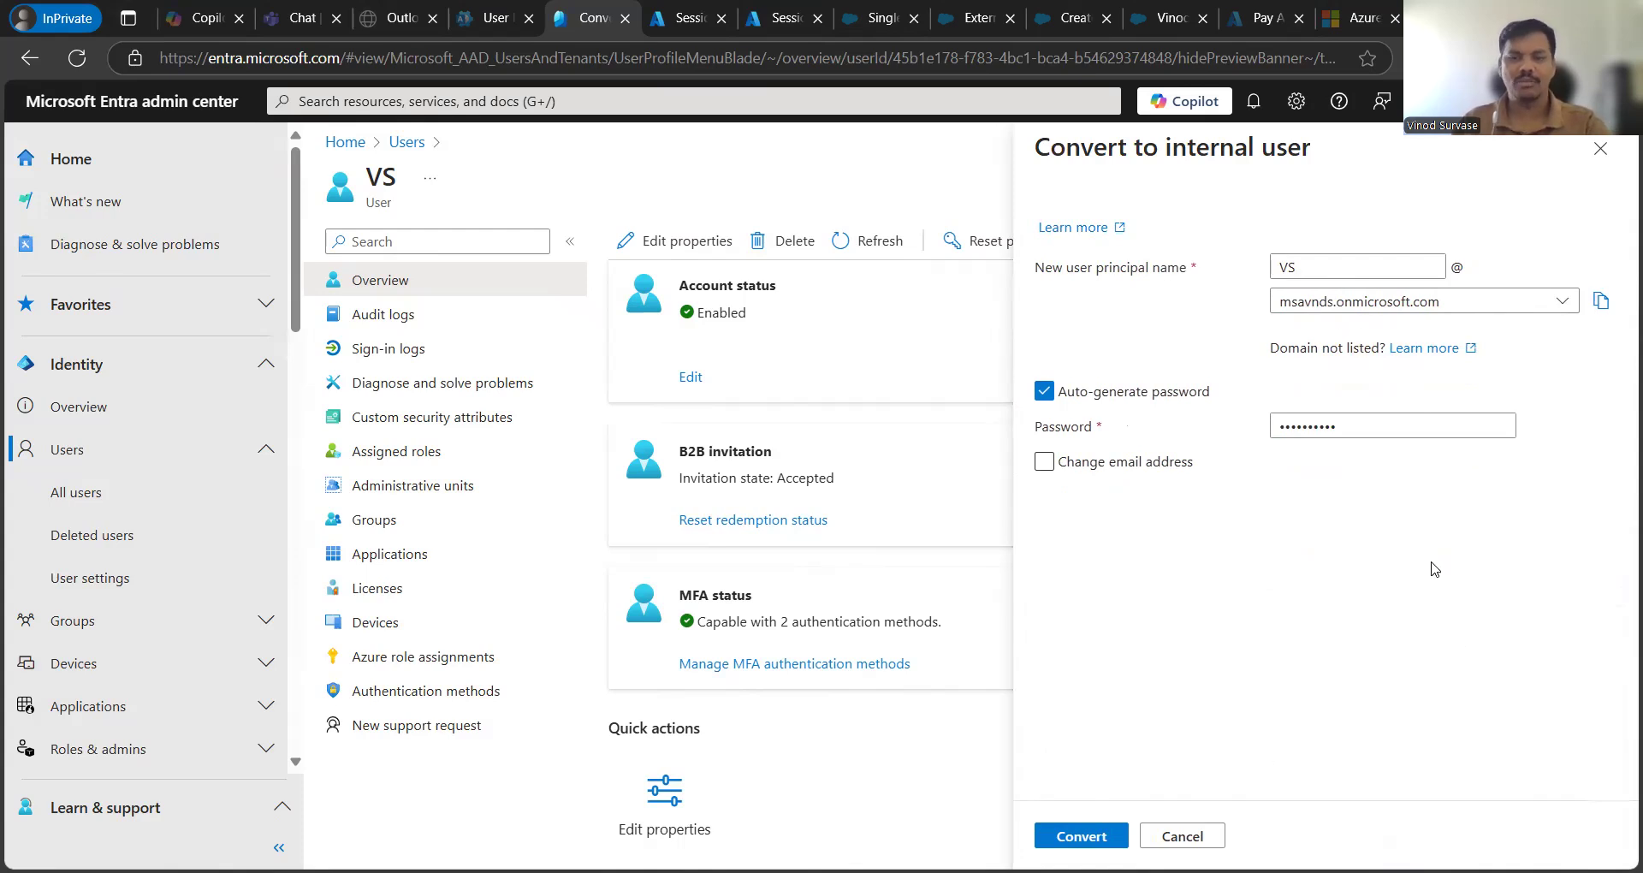
- Switch the new principal name's domain to m365days.tech
left_click(1489, 310)
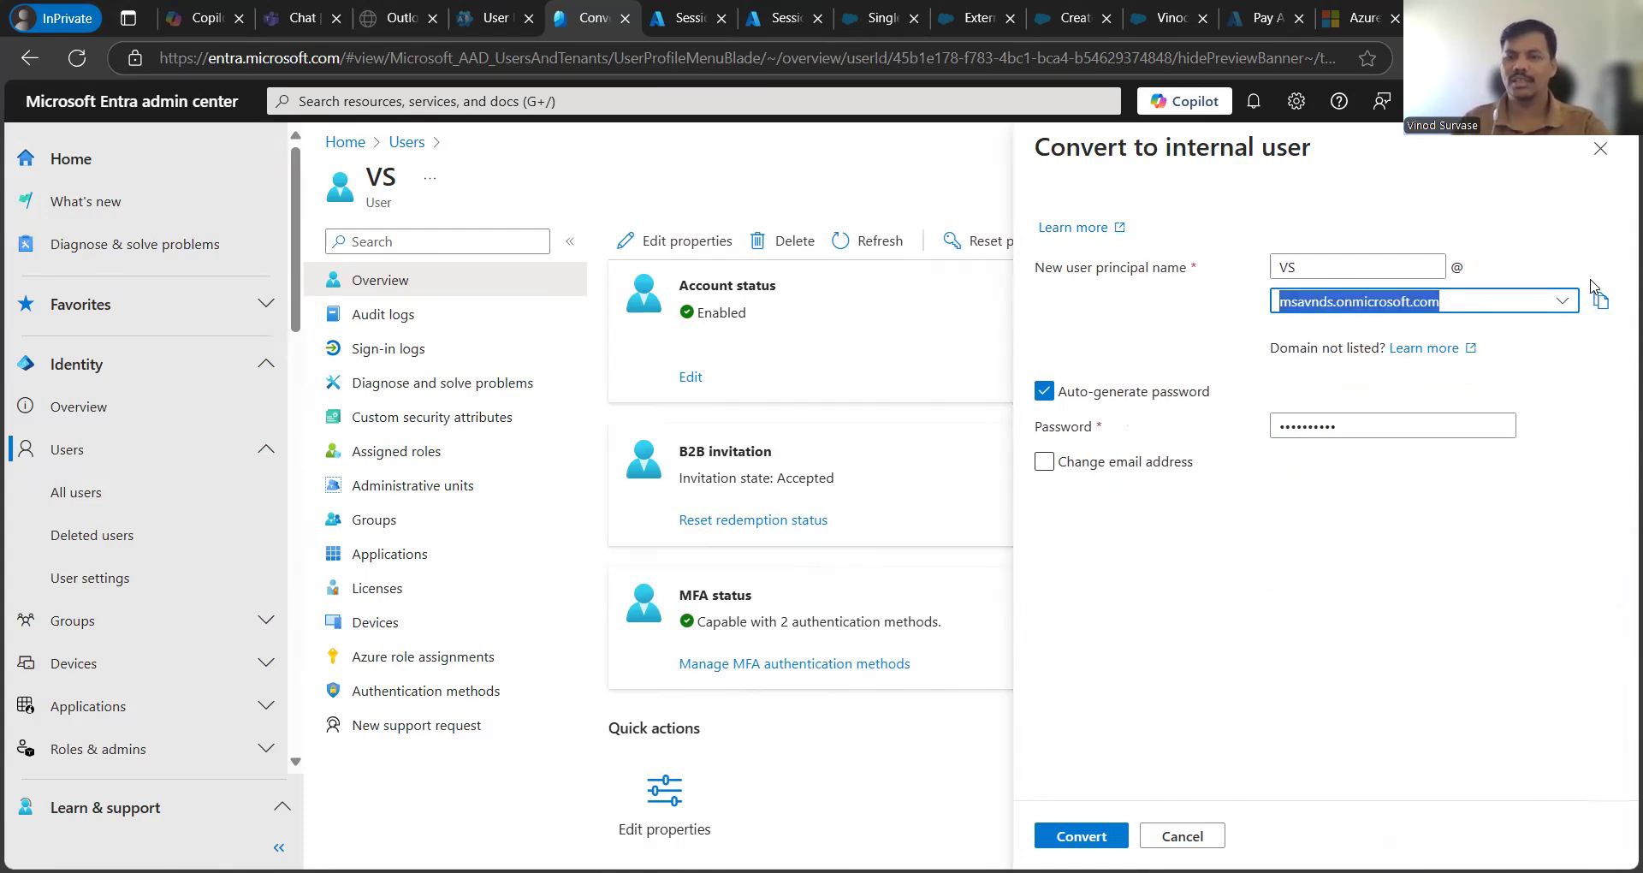
left_click(1568, 304)
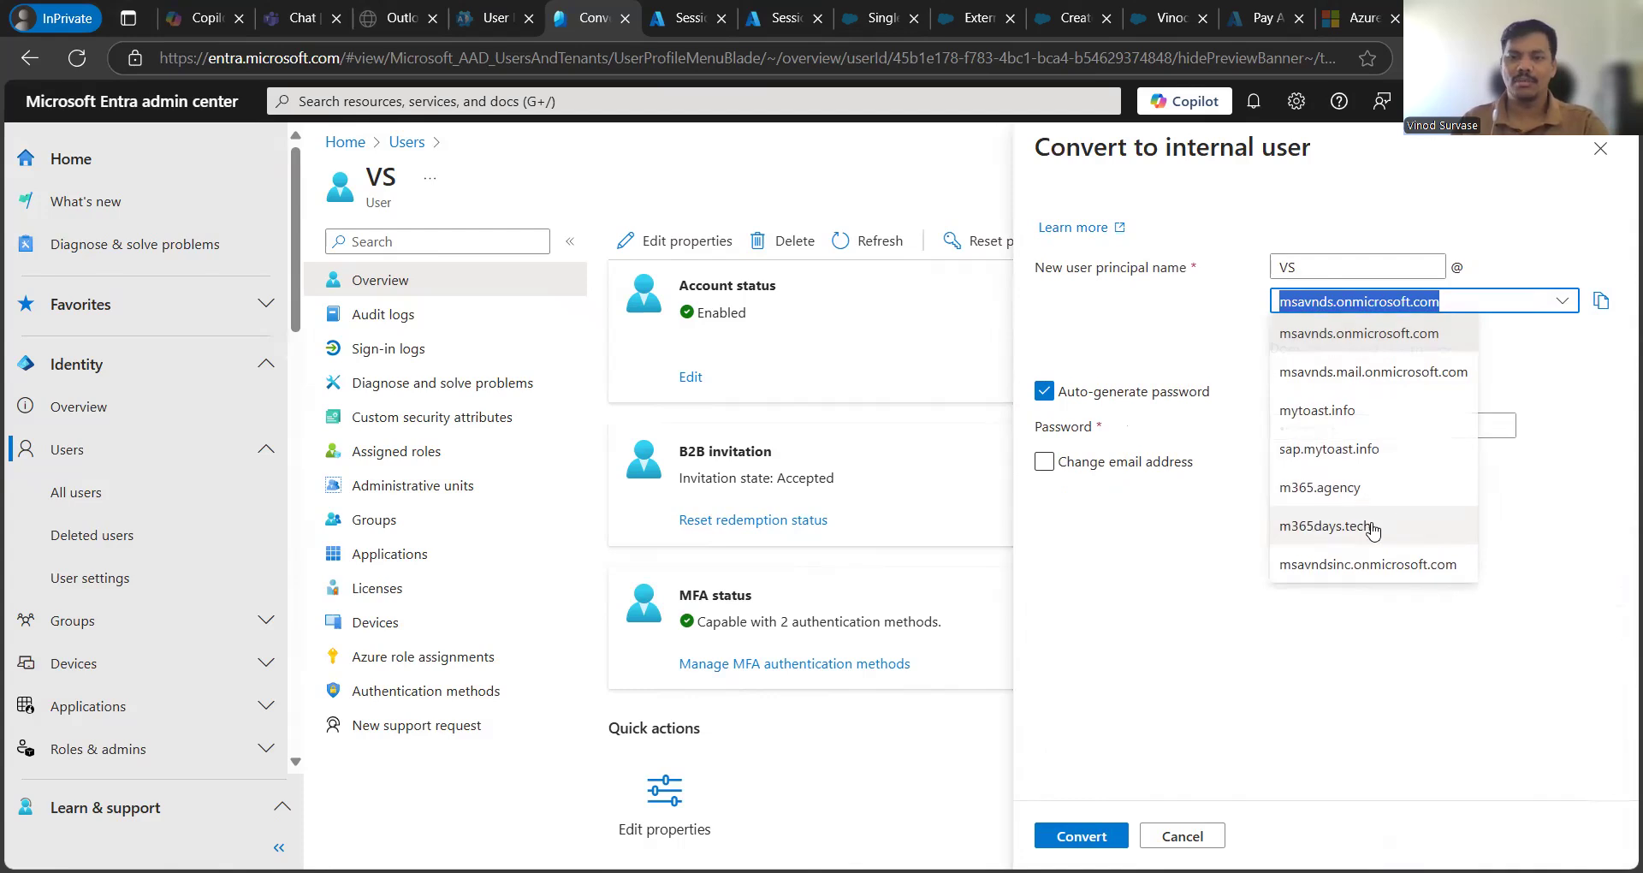
left_click(1369, 527)
left_click(1307, 657)
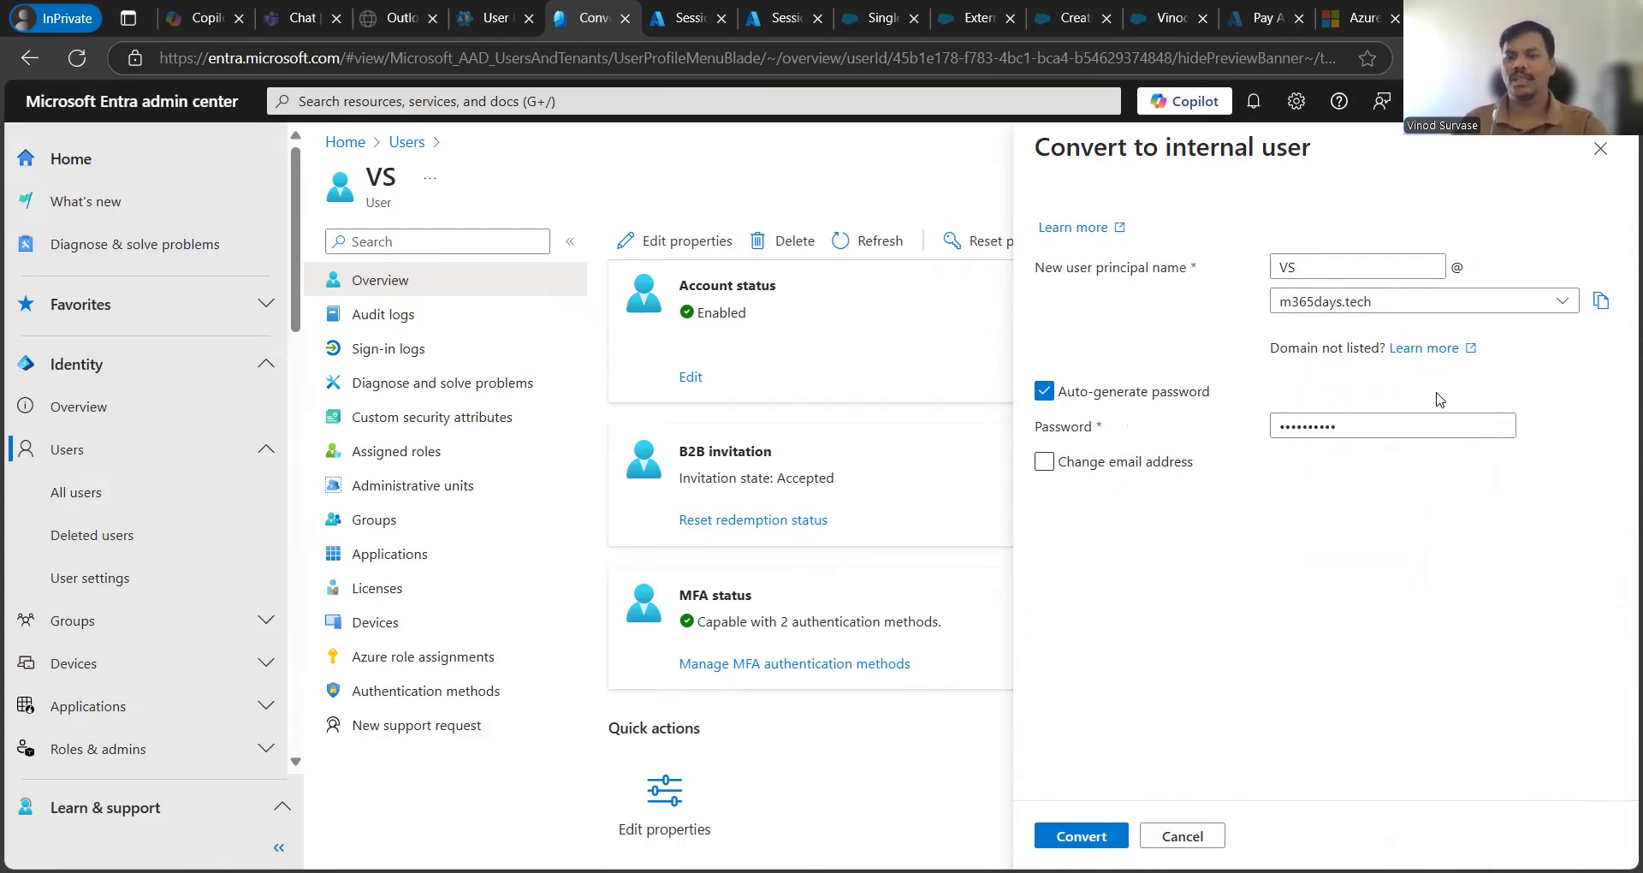
- Turn off Auto-generate password and type a password manually
left_click(1044, 392)
left_click(1043, 393)
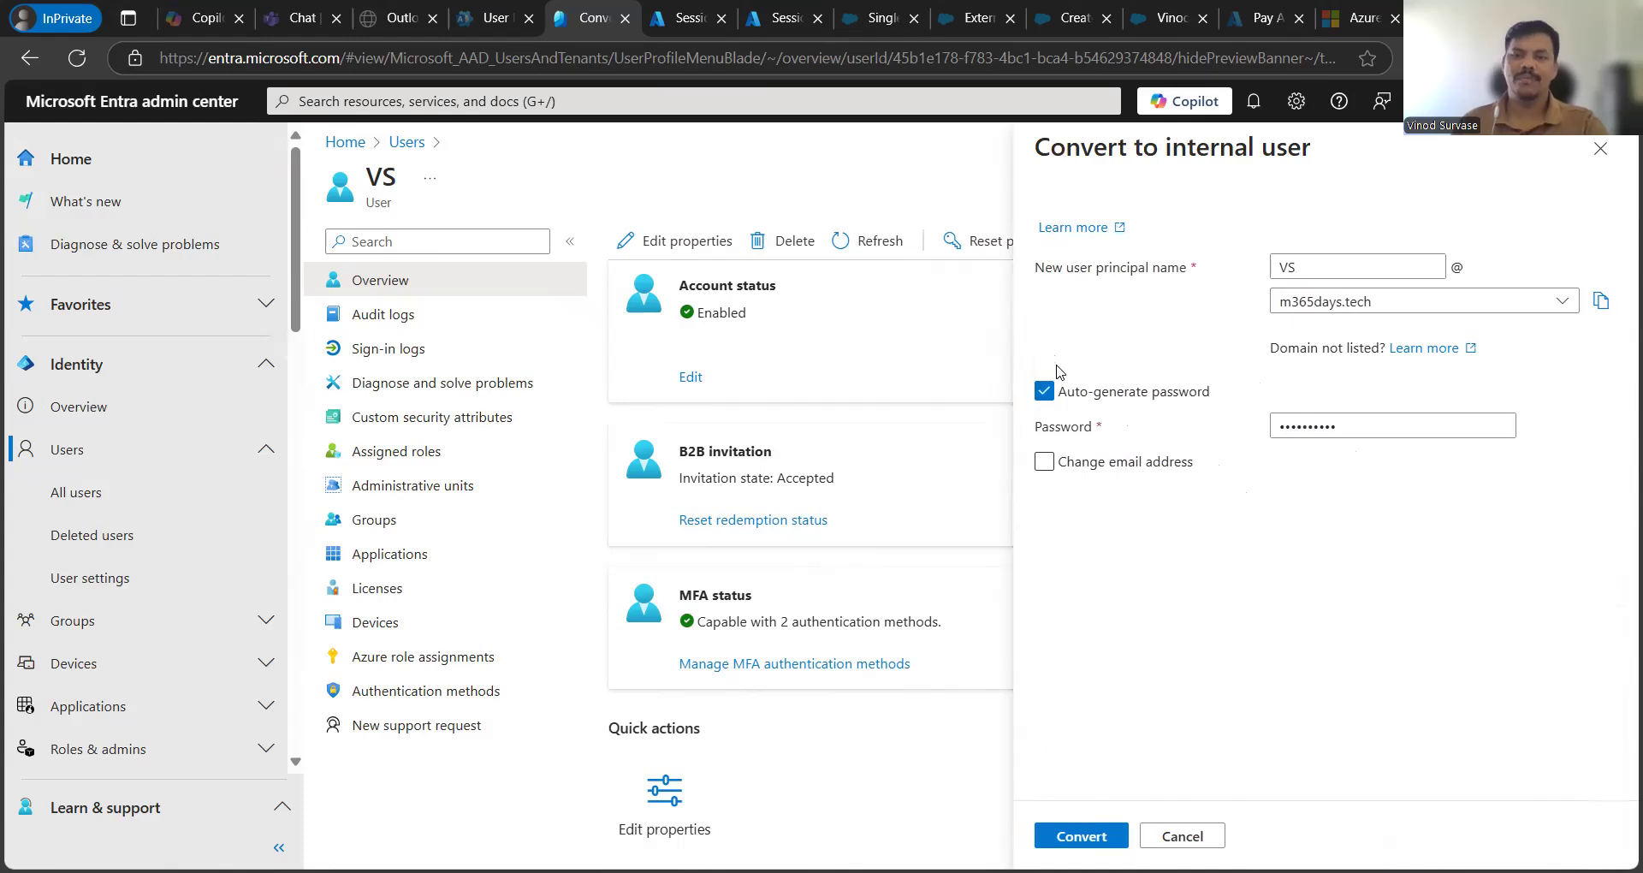
left_click(1044, 392)
left_click(1309, 427)
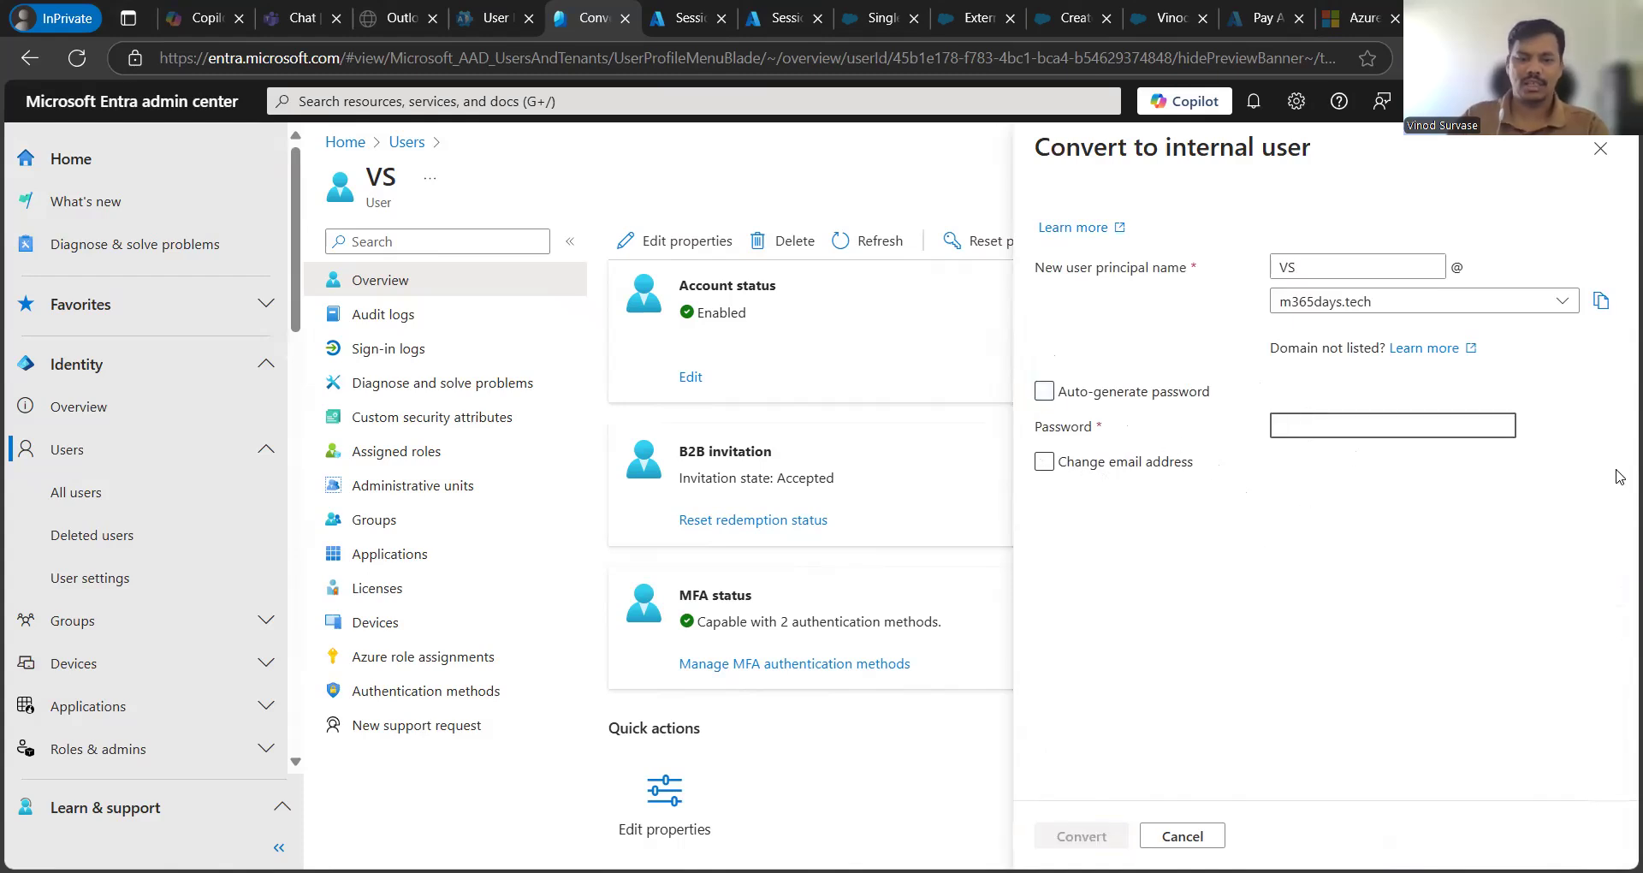
type("••••")
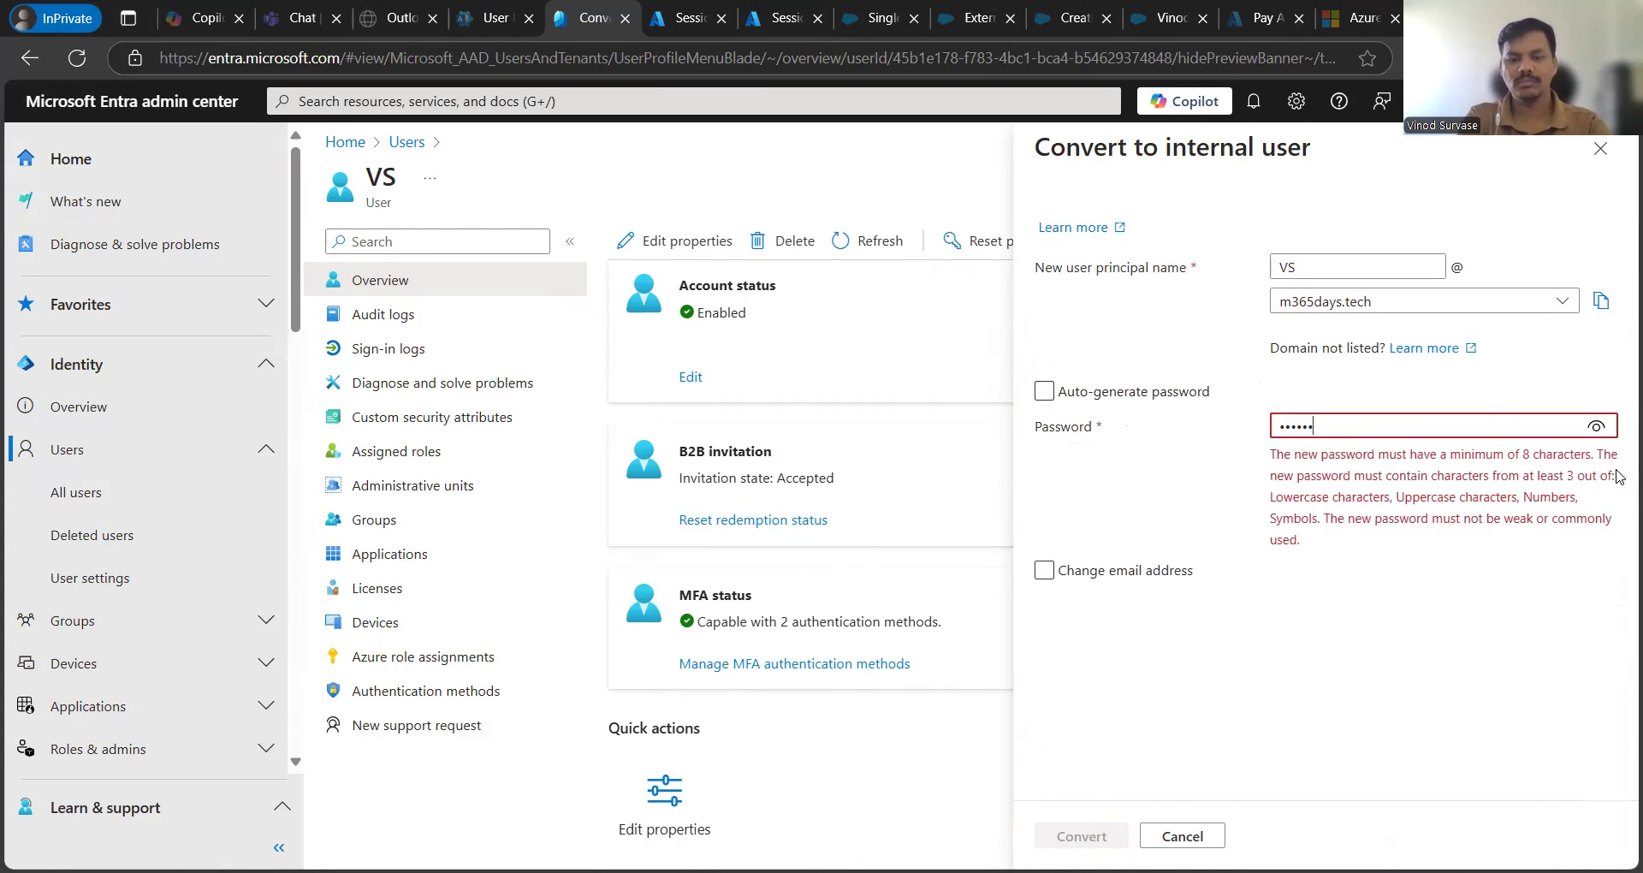
type("••••••••••")
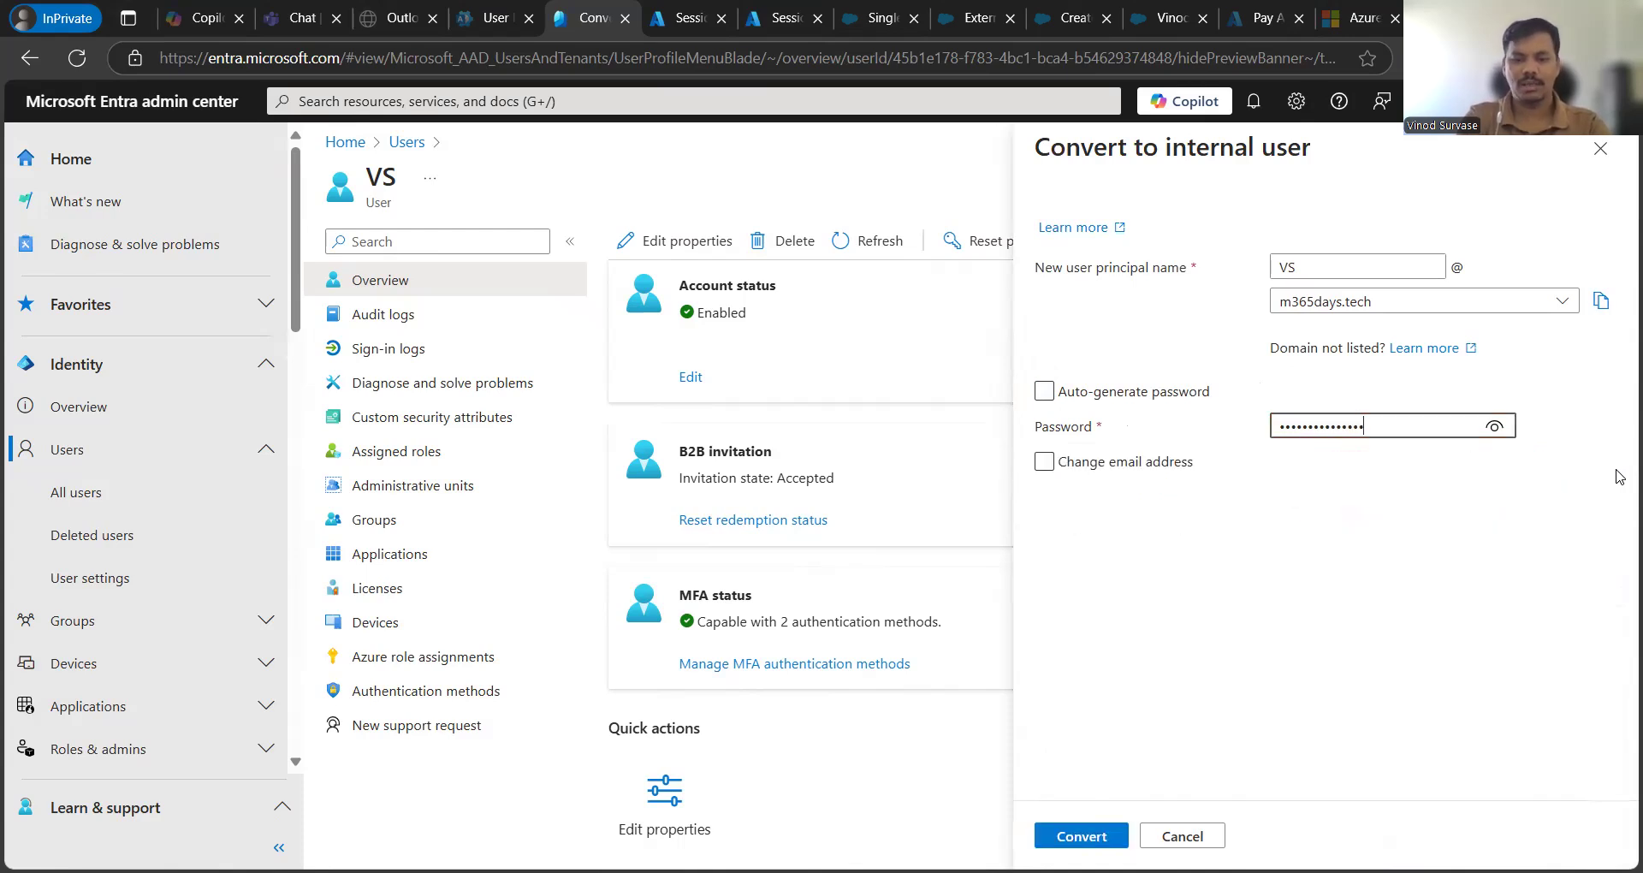
type("••")
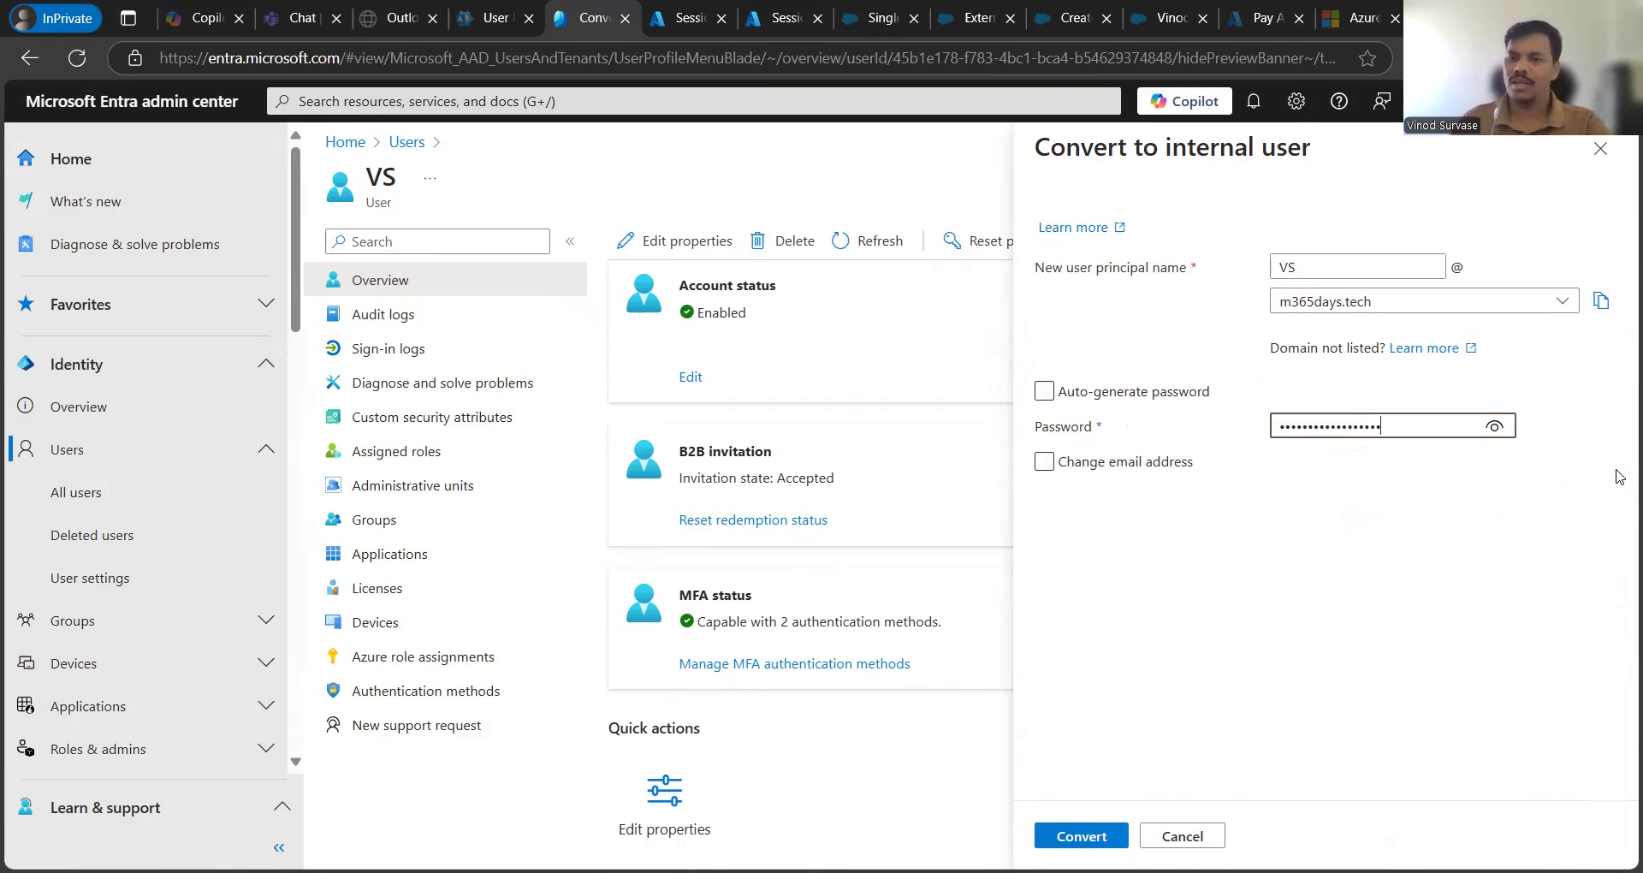
left_click(1144, 579)
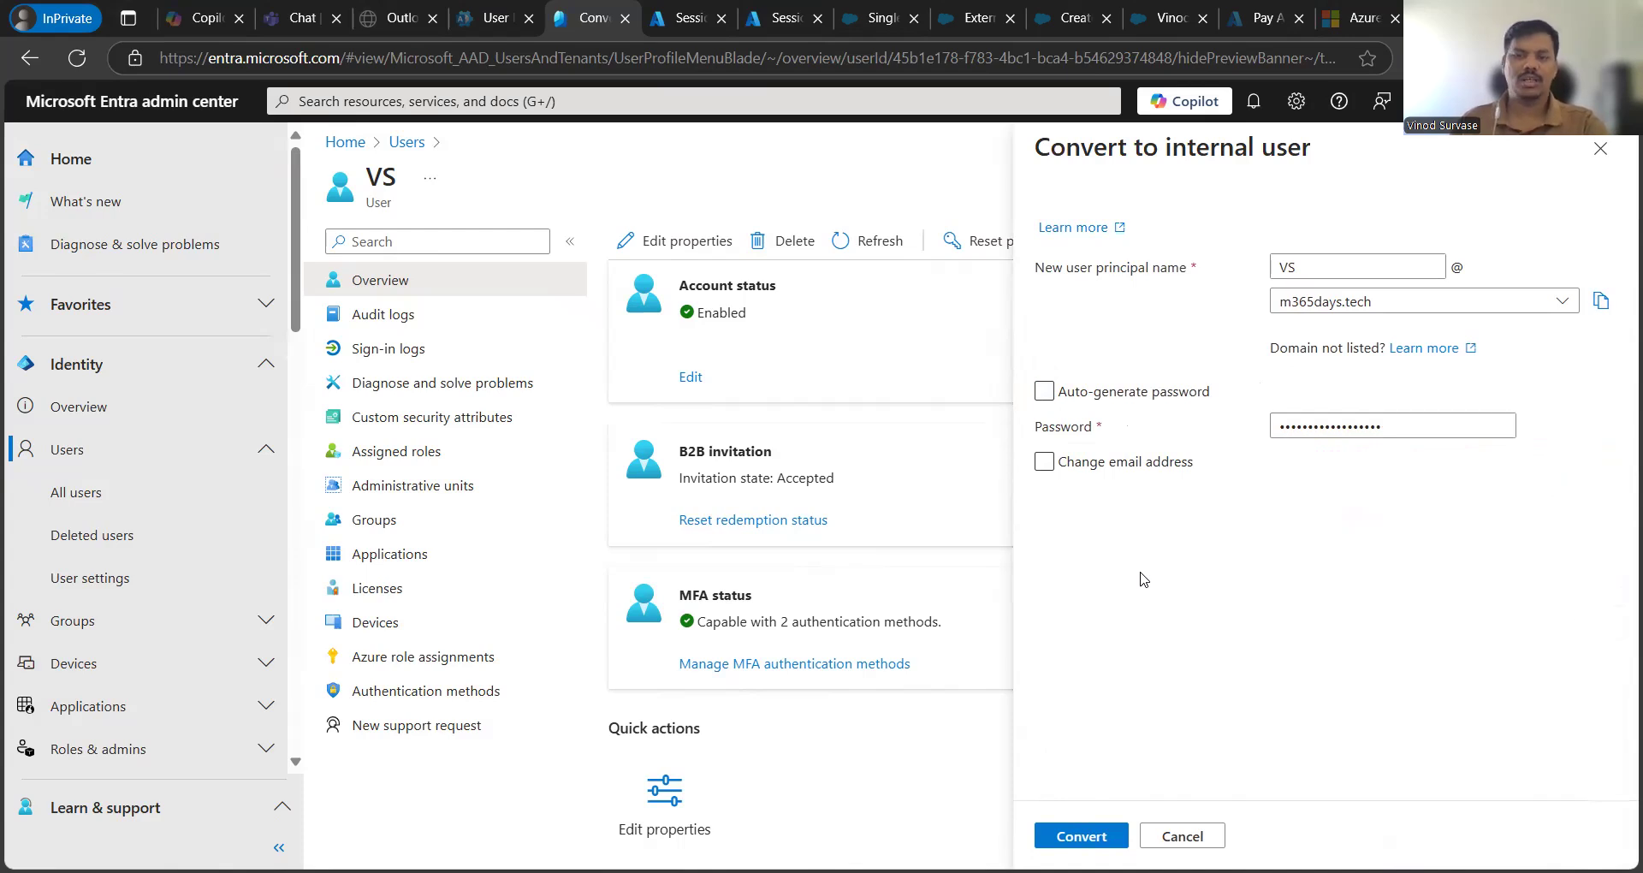
- Enable Change email address and type the new email address
left_click(1045, 470)
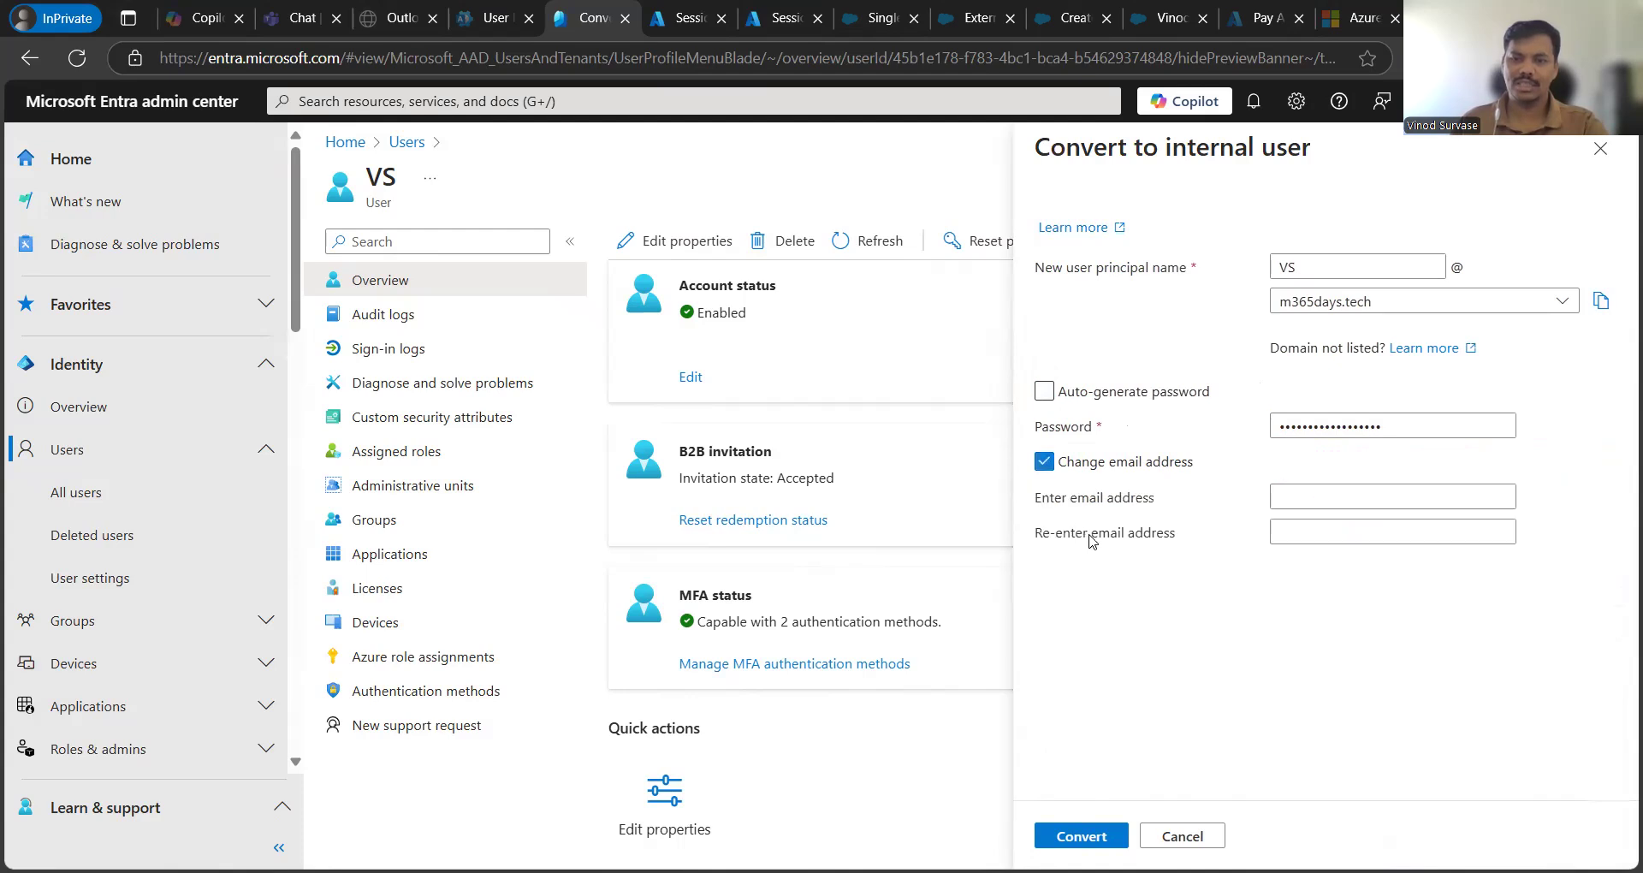
left_click(1330, 497)
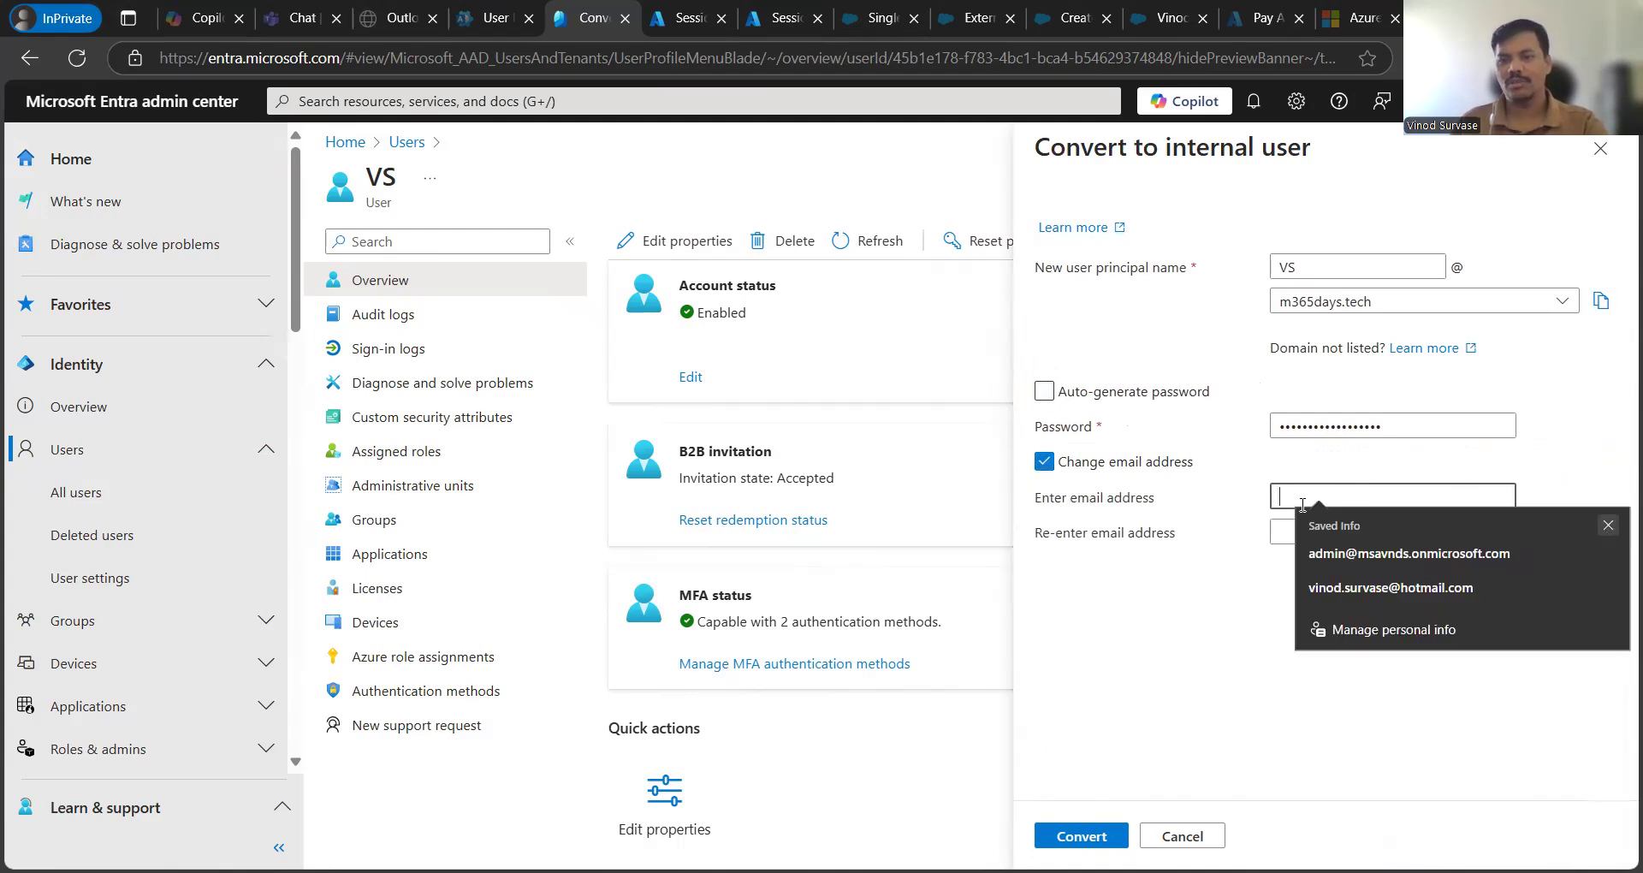
left_click(1304, 505)
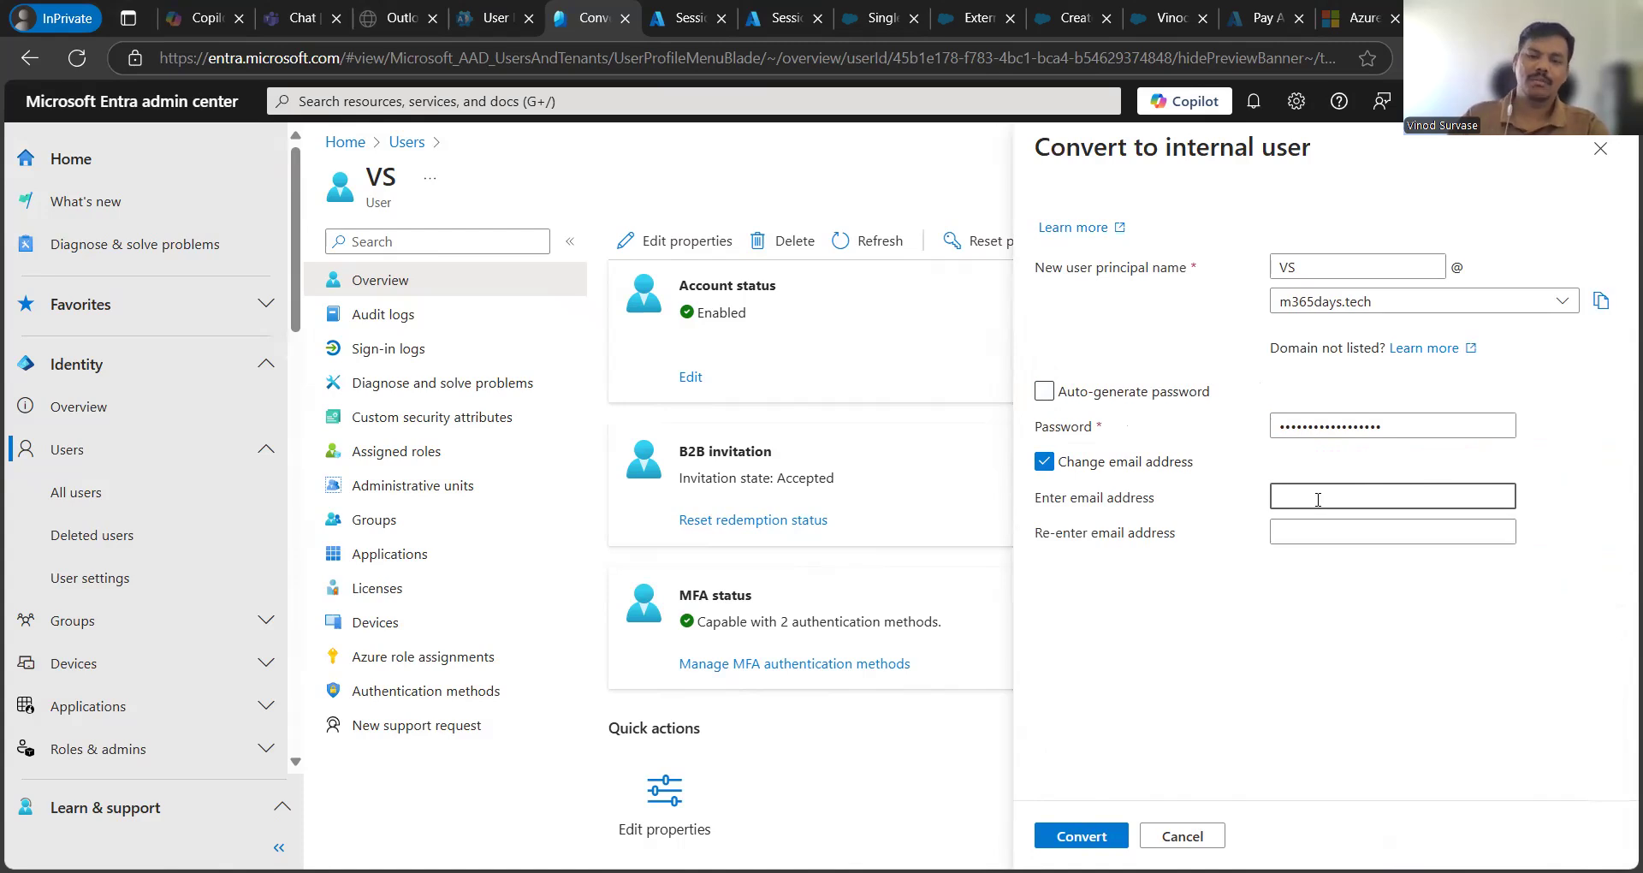
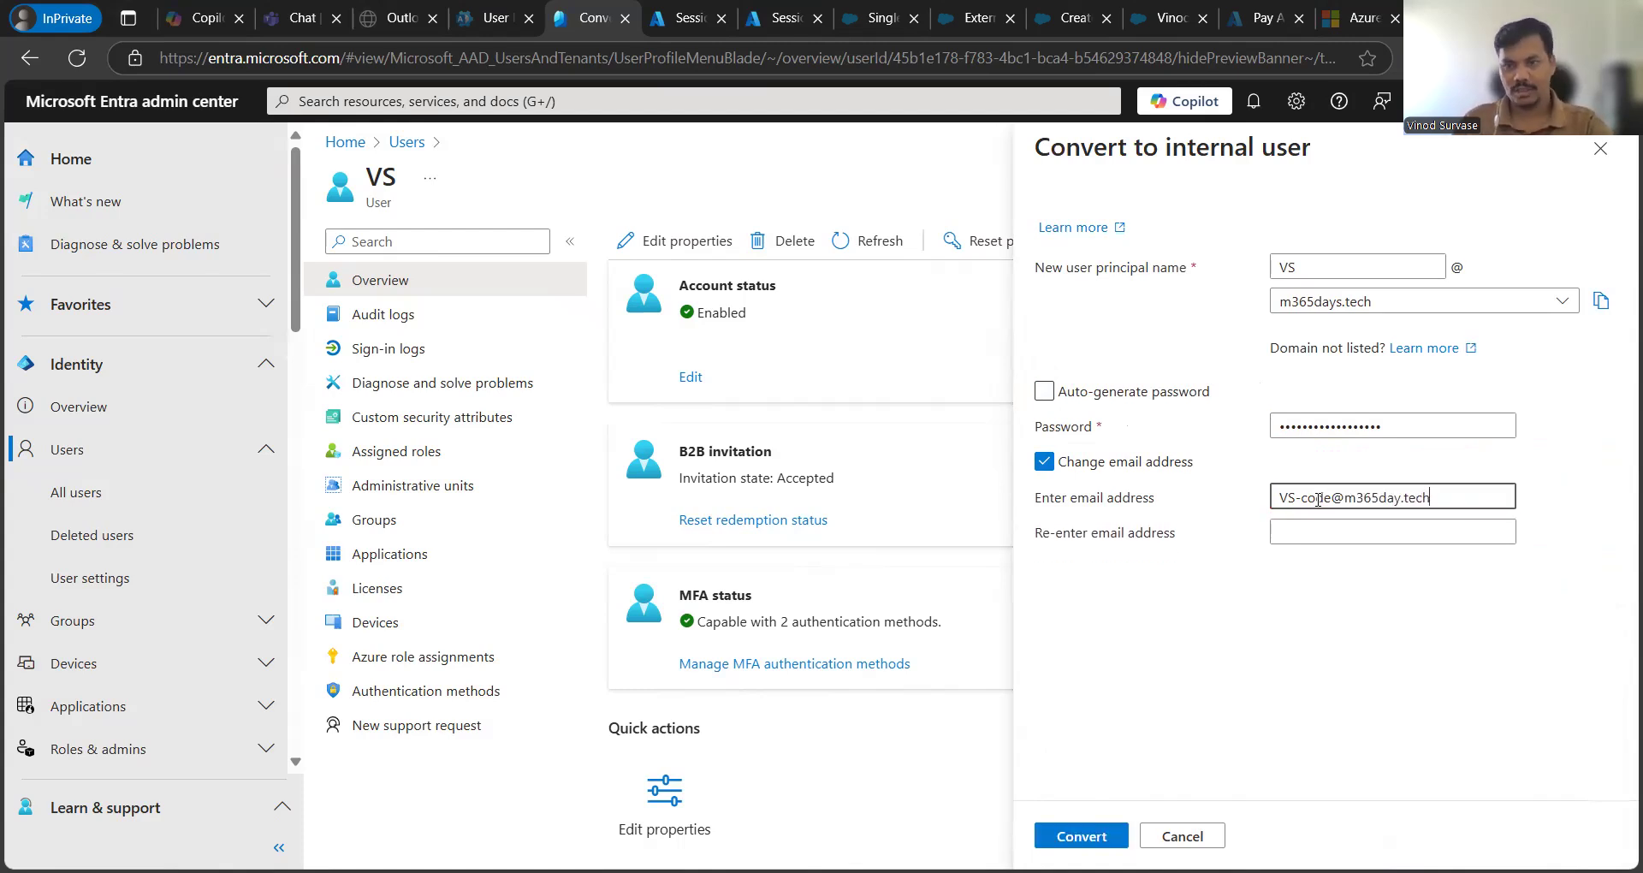
left_click(1273, 634)
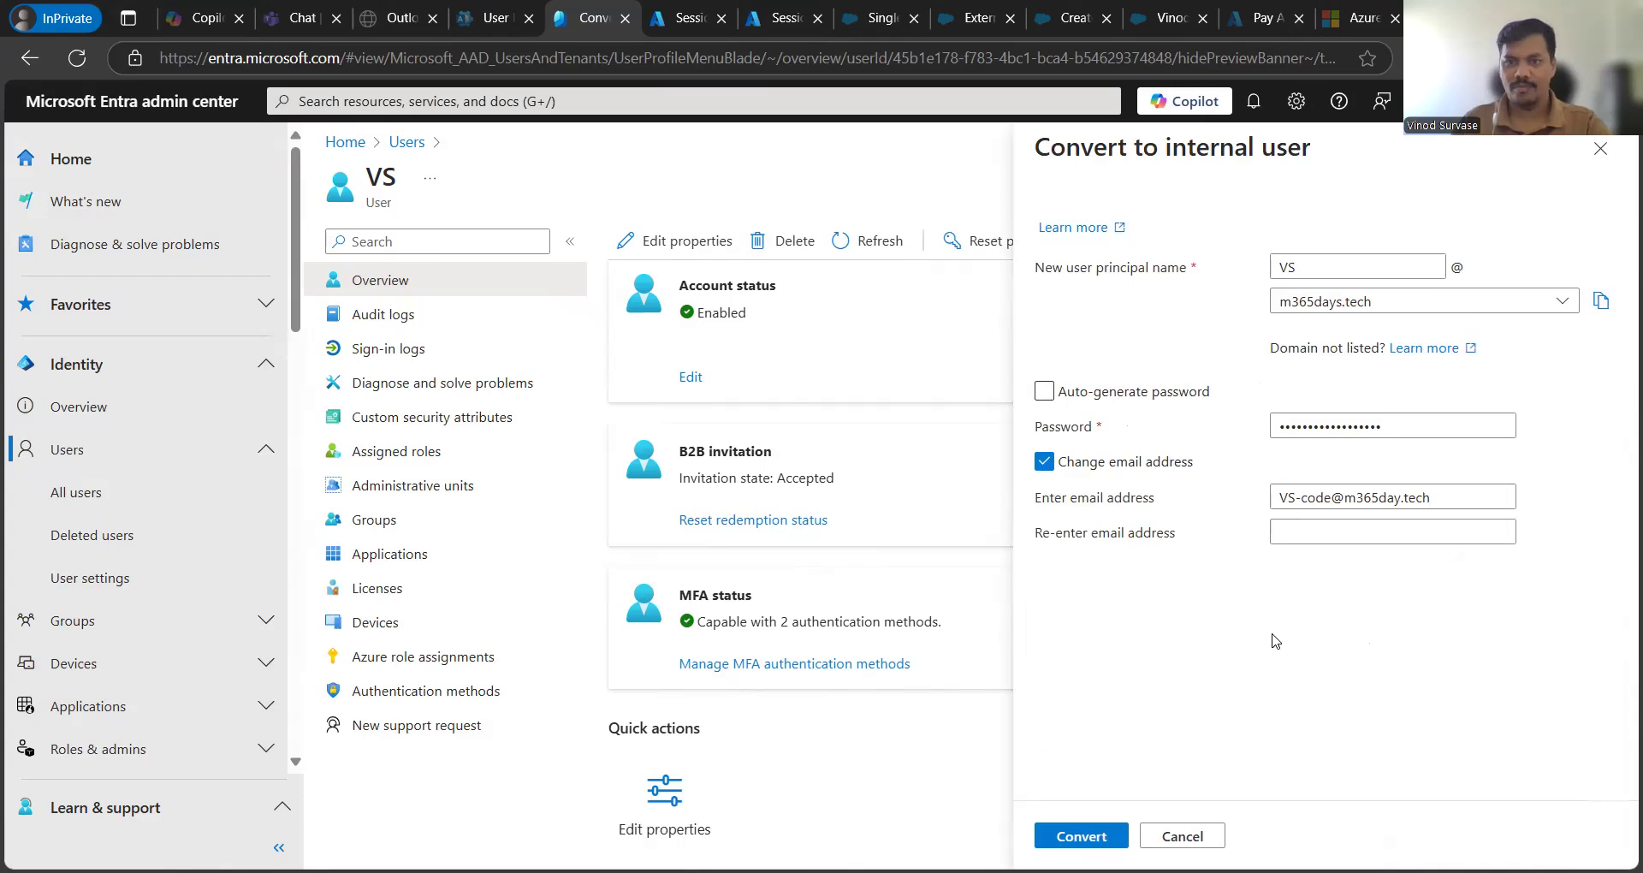
- Copy the new email address into the Re-enter email address field
left_click(1301, 500)
key("ctrl+a")
key("ctrl+c")
left_click(1343, 537)
key("ctrl+v")
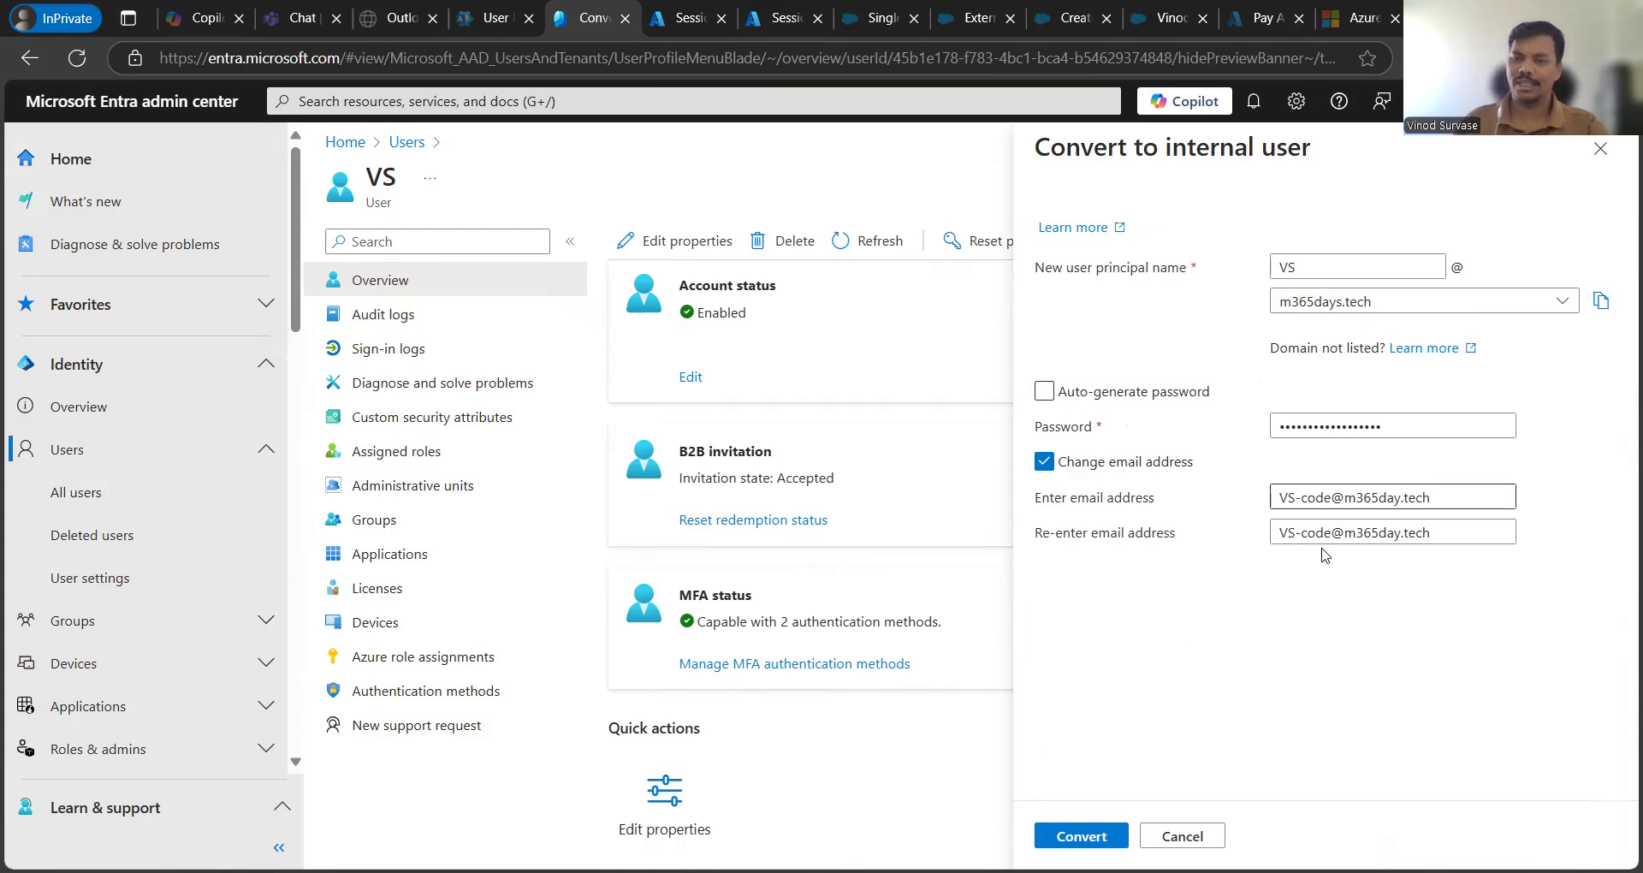
left_click_drag(1288, 537, 1452, 588)
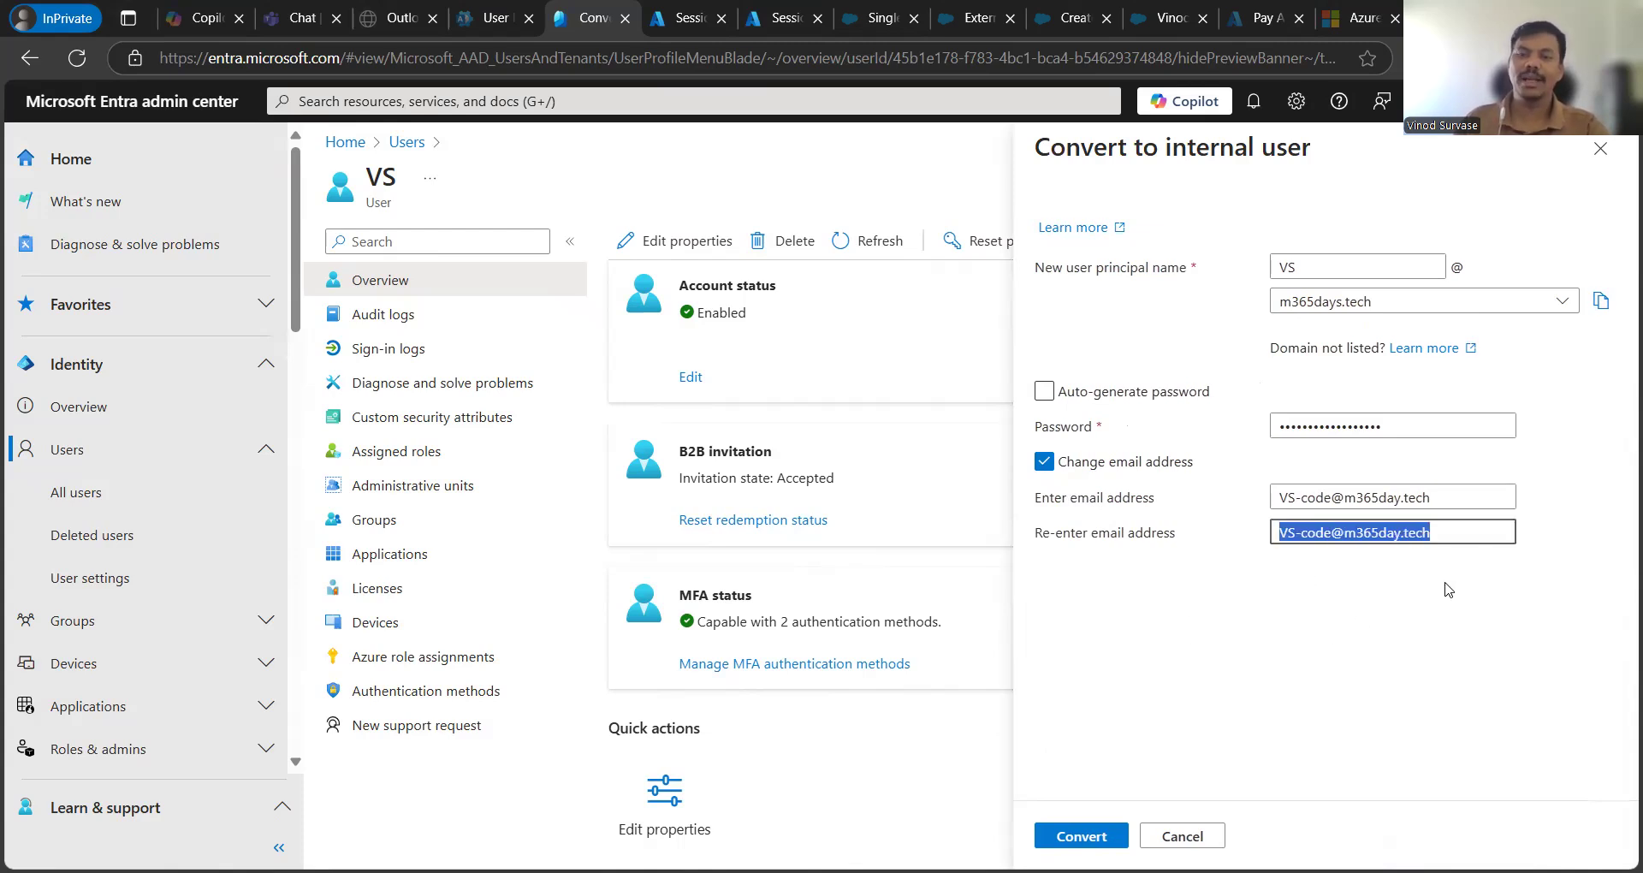
- Re-enable Auto-generate password and submit the conversion to an internal user
left_click(1300, 623)
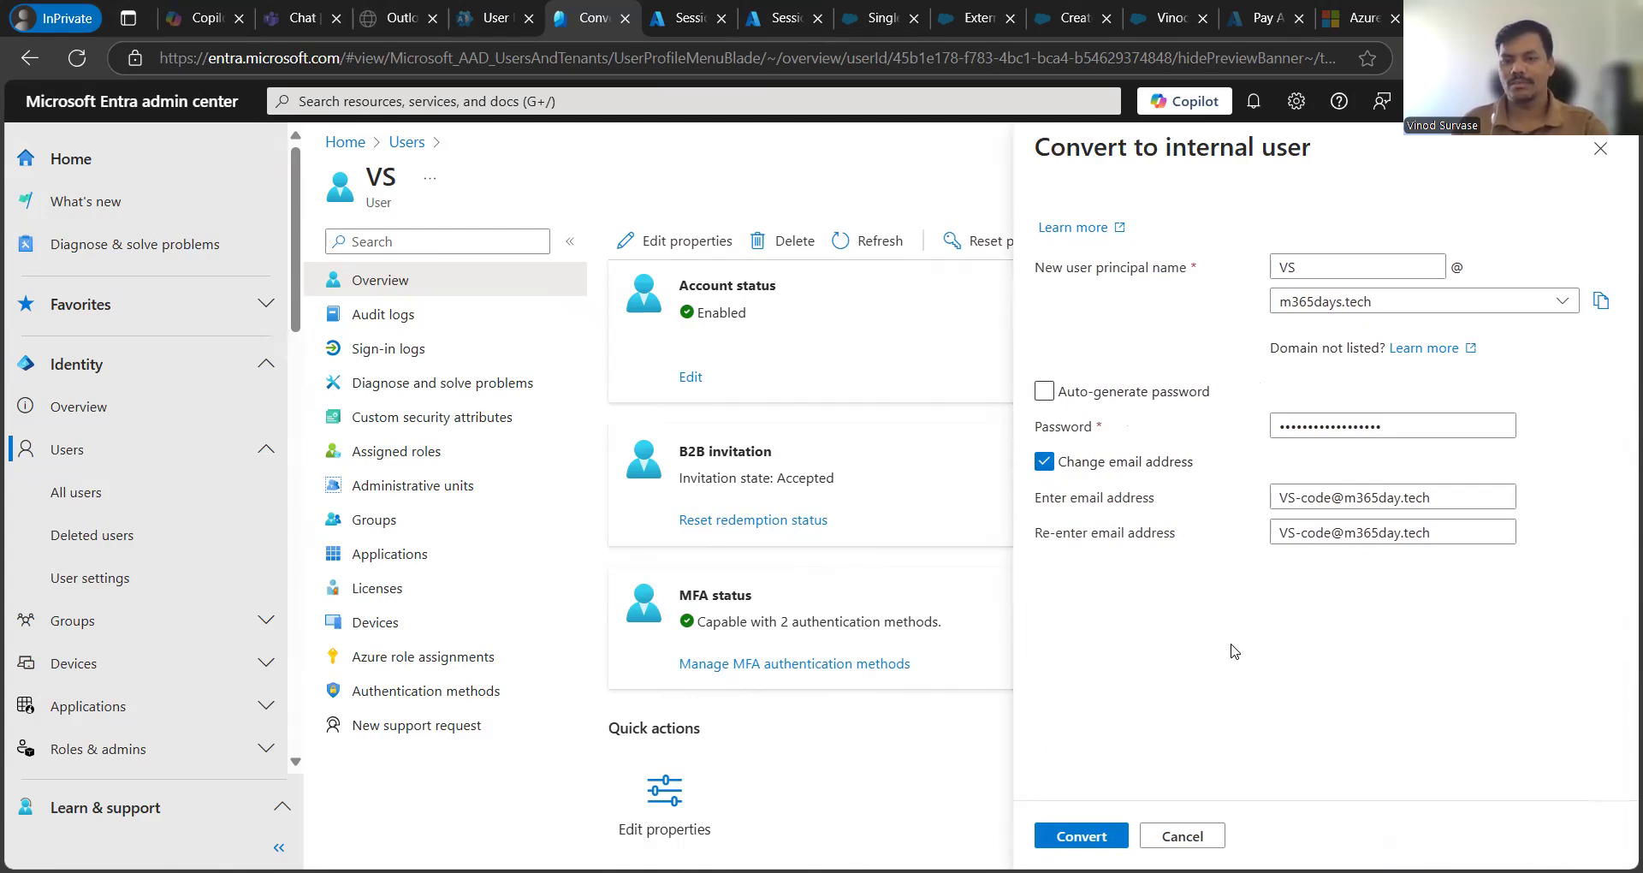
left_click(1044, 391)
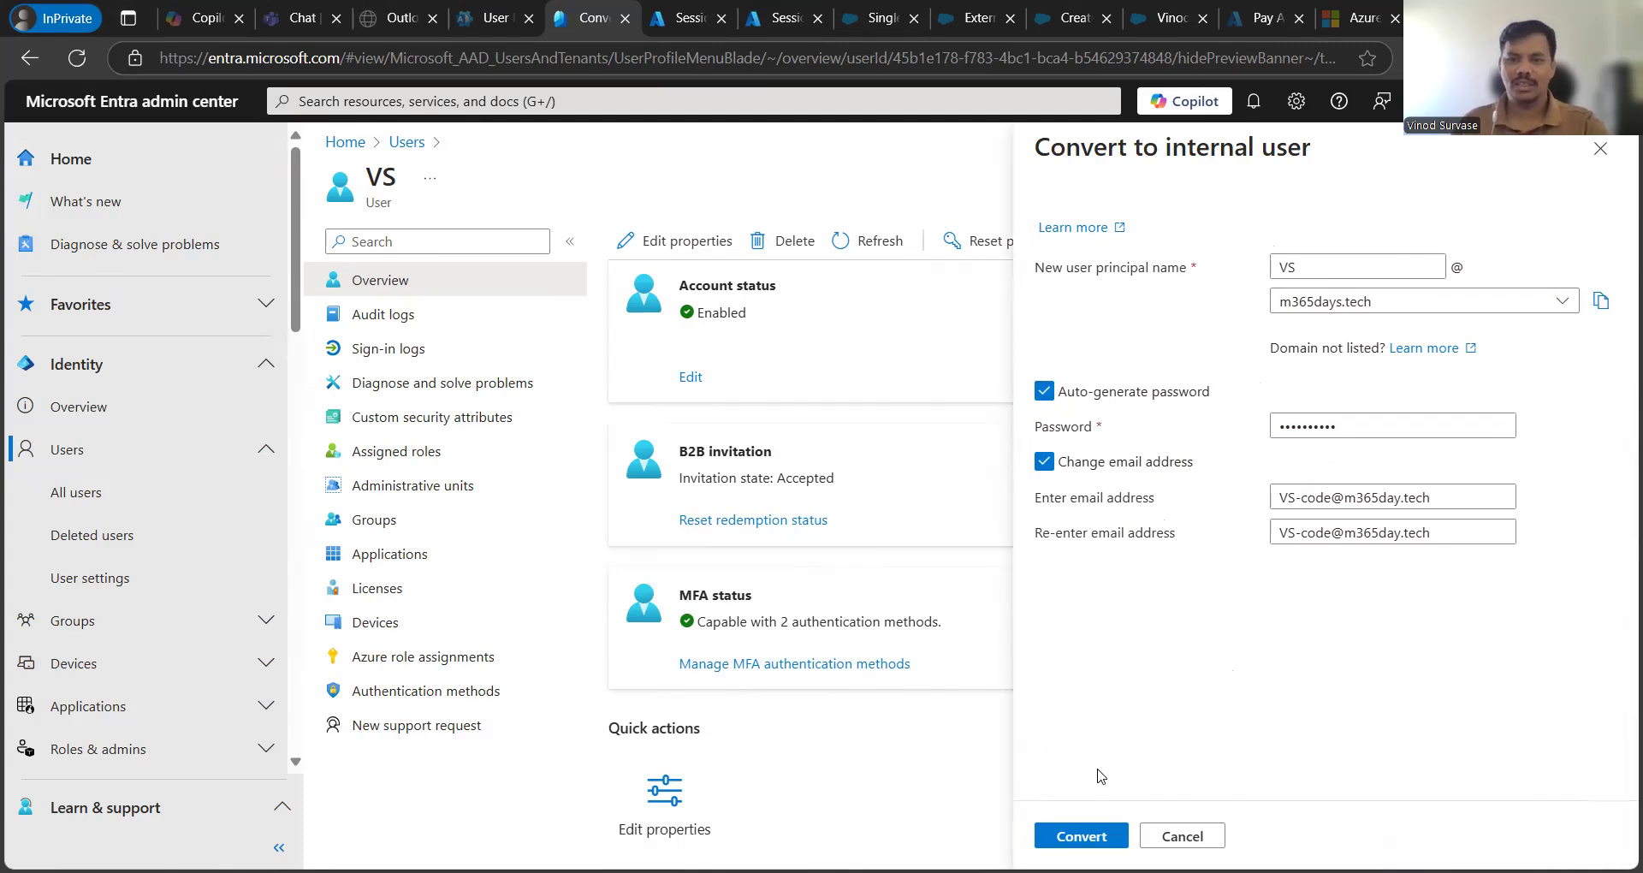
left_click(1082, 839)
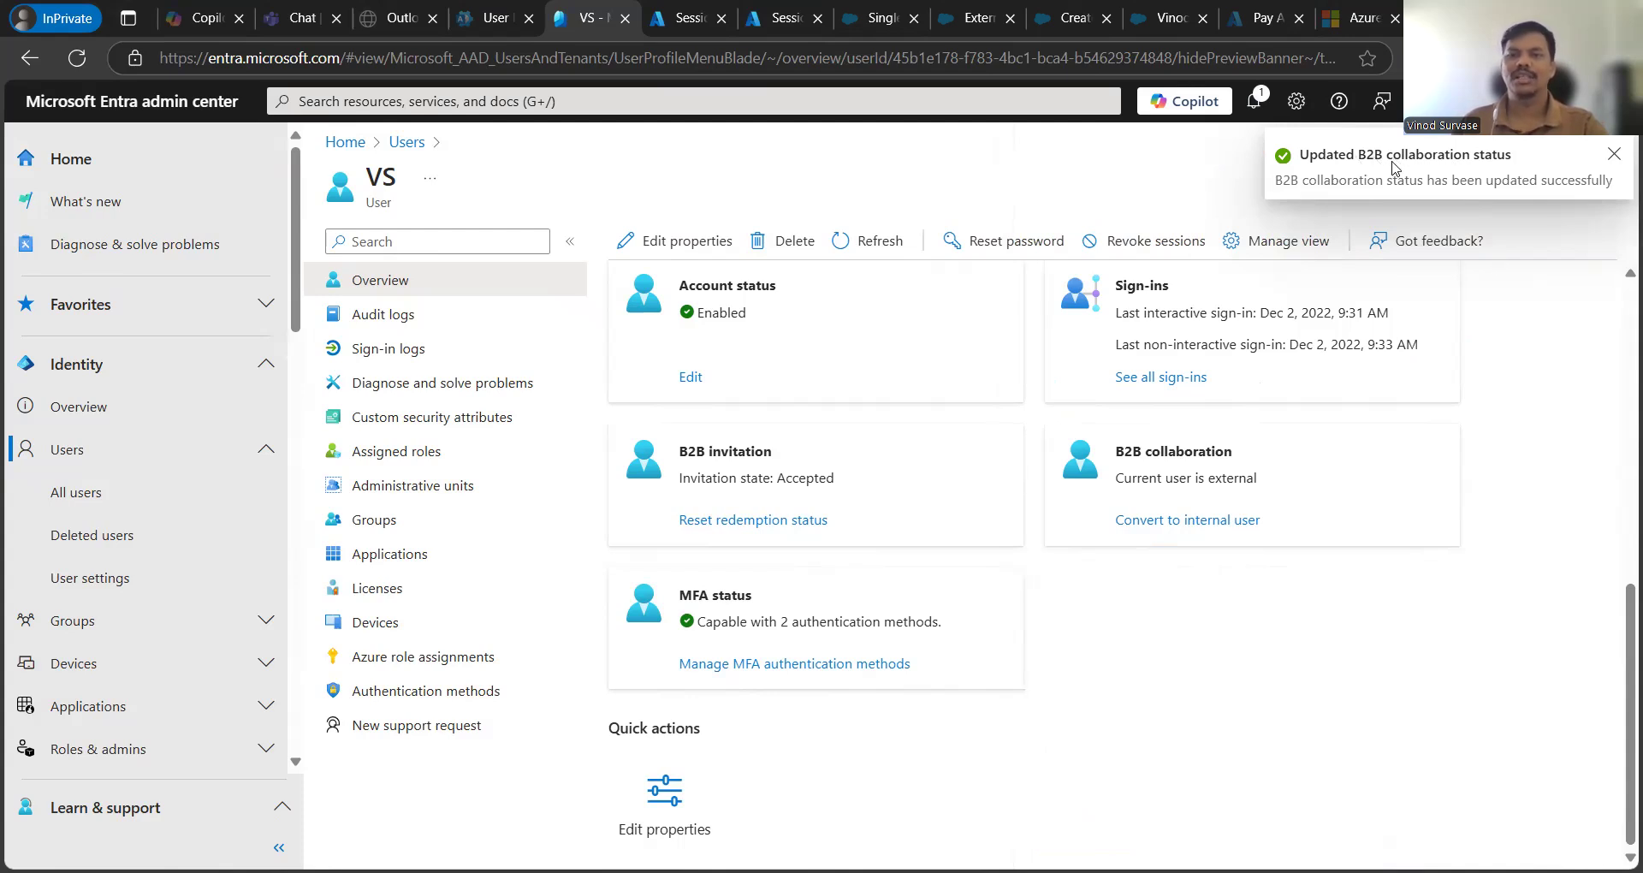
scroll(1373, 567, "up", 5)
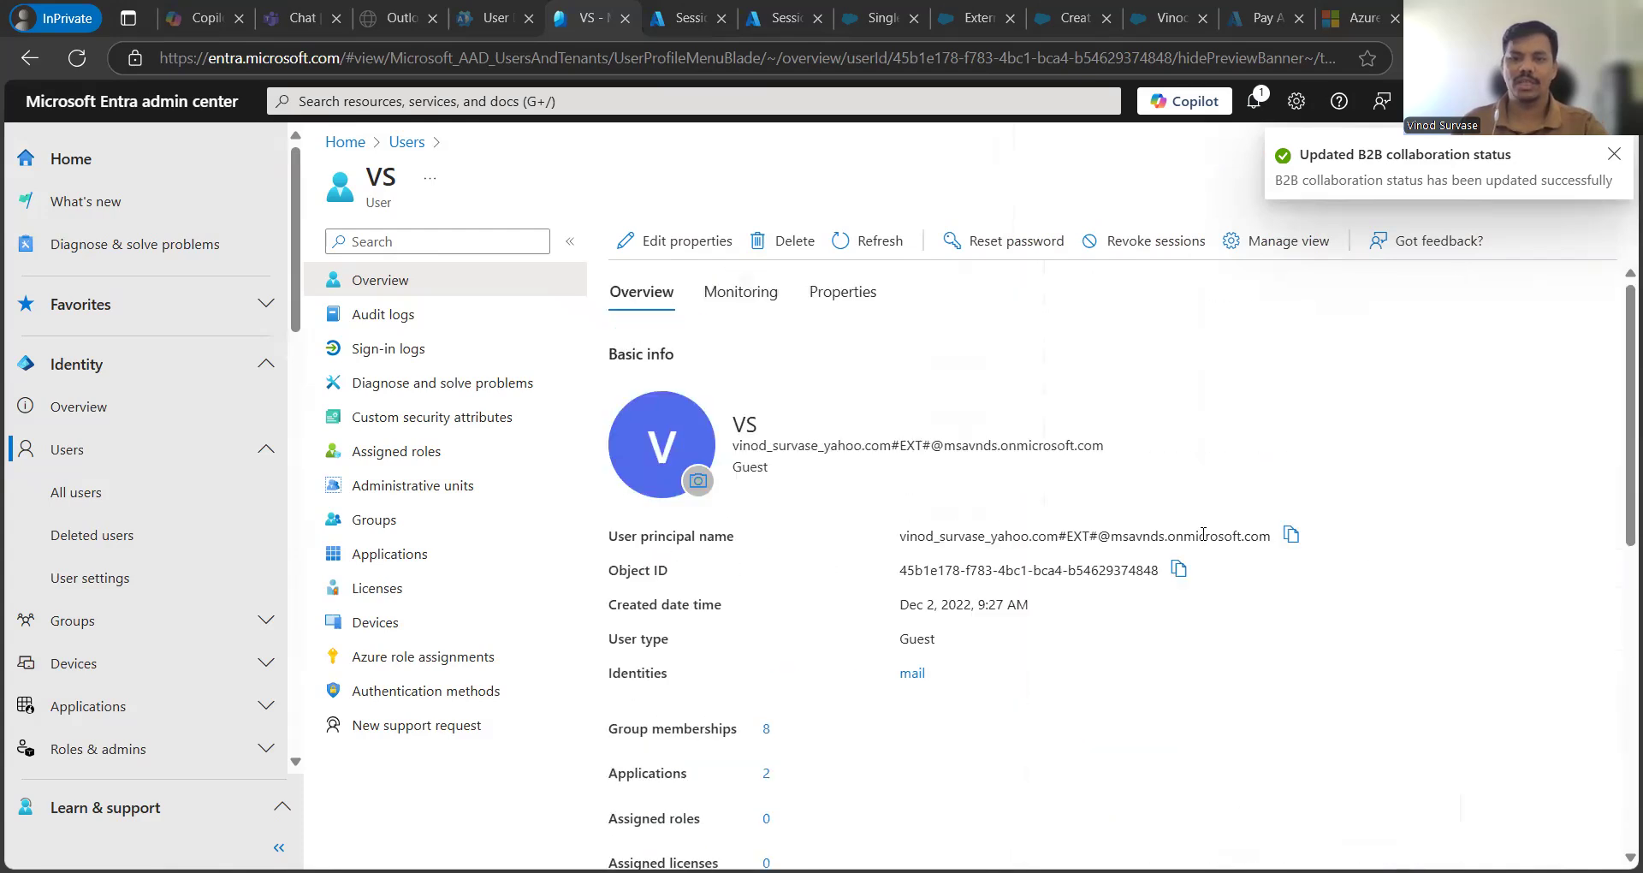
- Refresh the profile and review the user type Member and the m365days.tech principal name
left_click(869, 243)
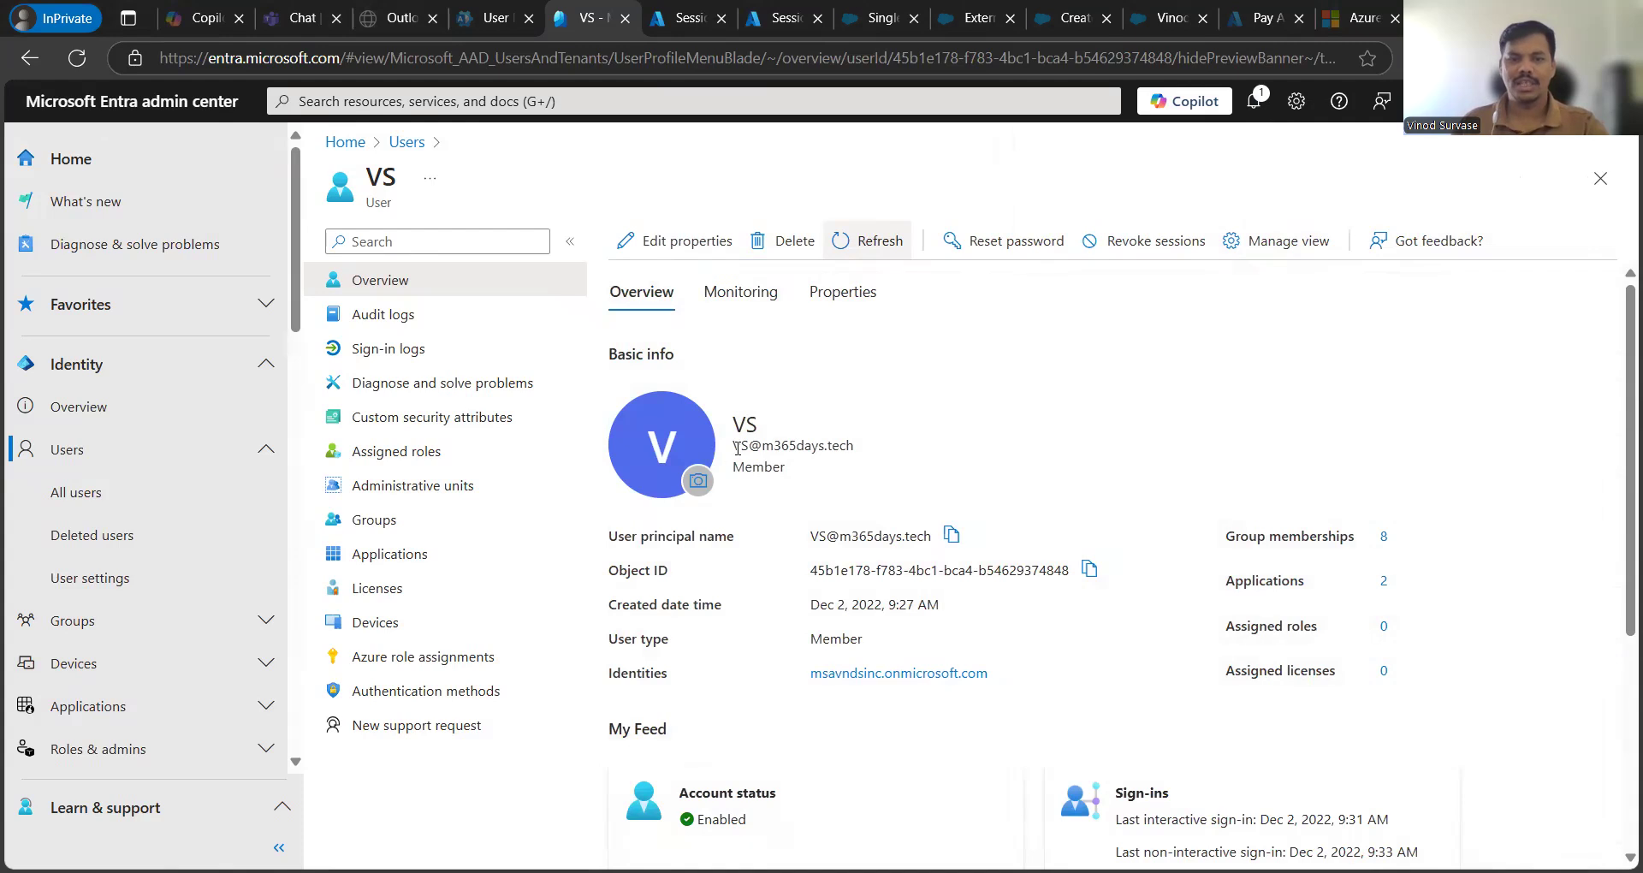
left_click_drag(737, 448, 877, 460)
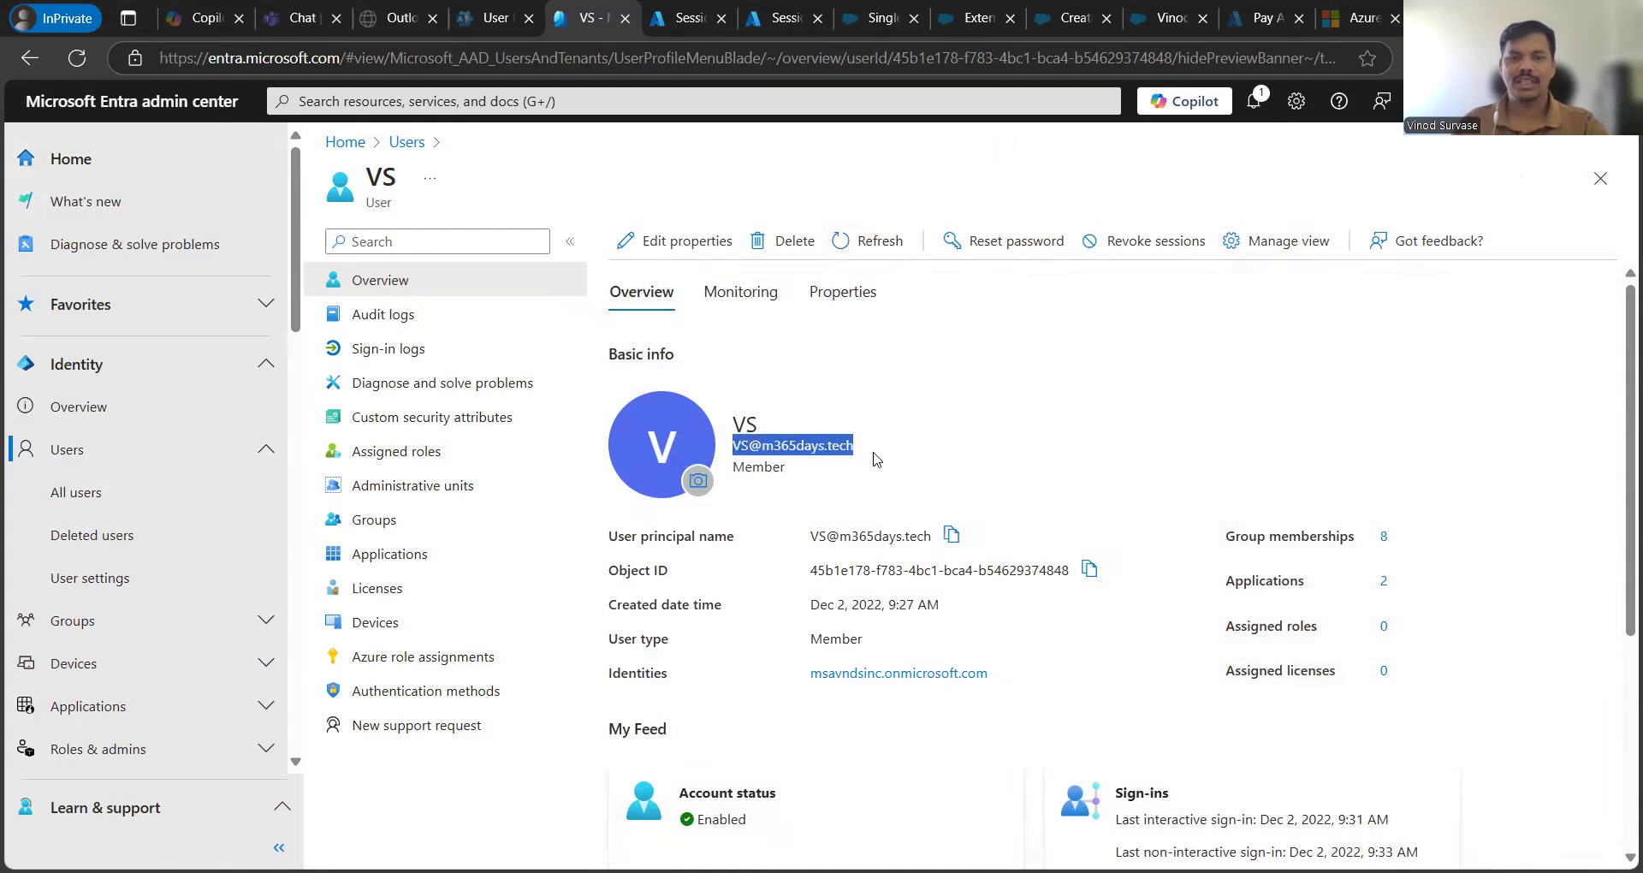
left_click(1118, 449)
scroll(1114, 449, "down", 1)
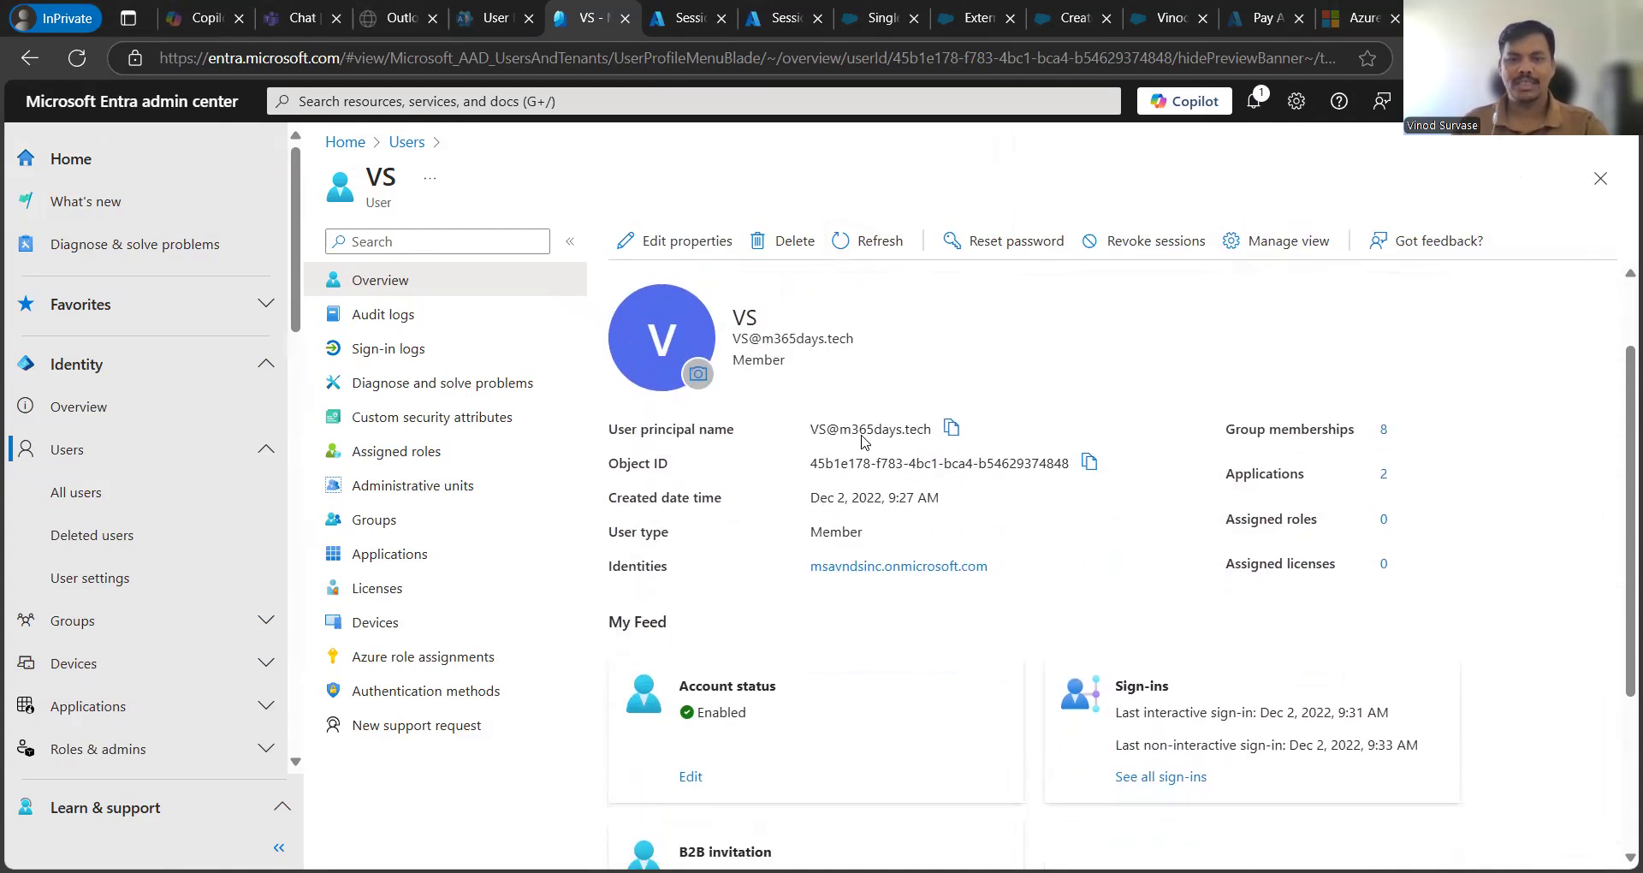
left_click_drag(811, 440, 933, 444)
left_click(1123, 366)
scroll(1122, 366, "down", 1)
scroll(1122, 369, "down", 1)
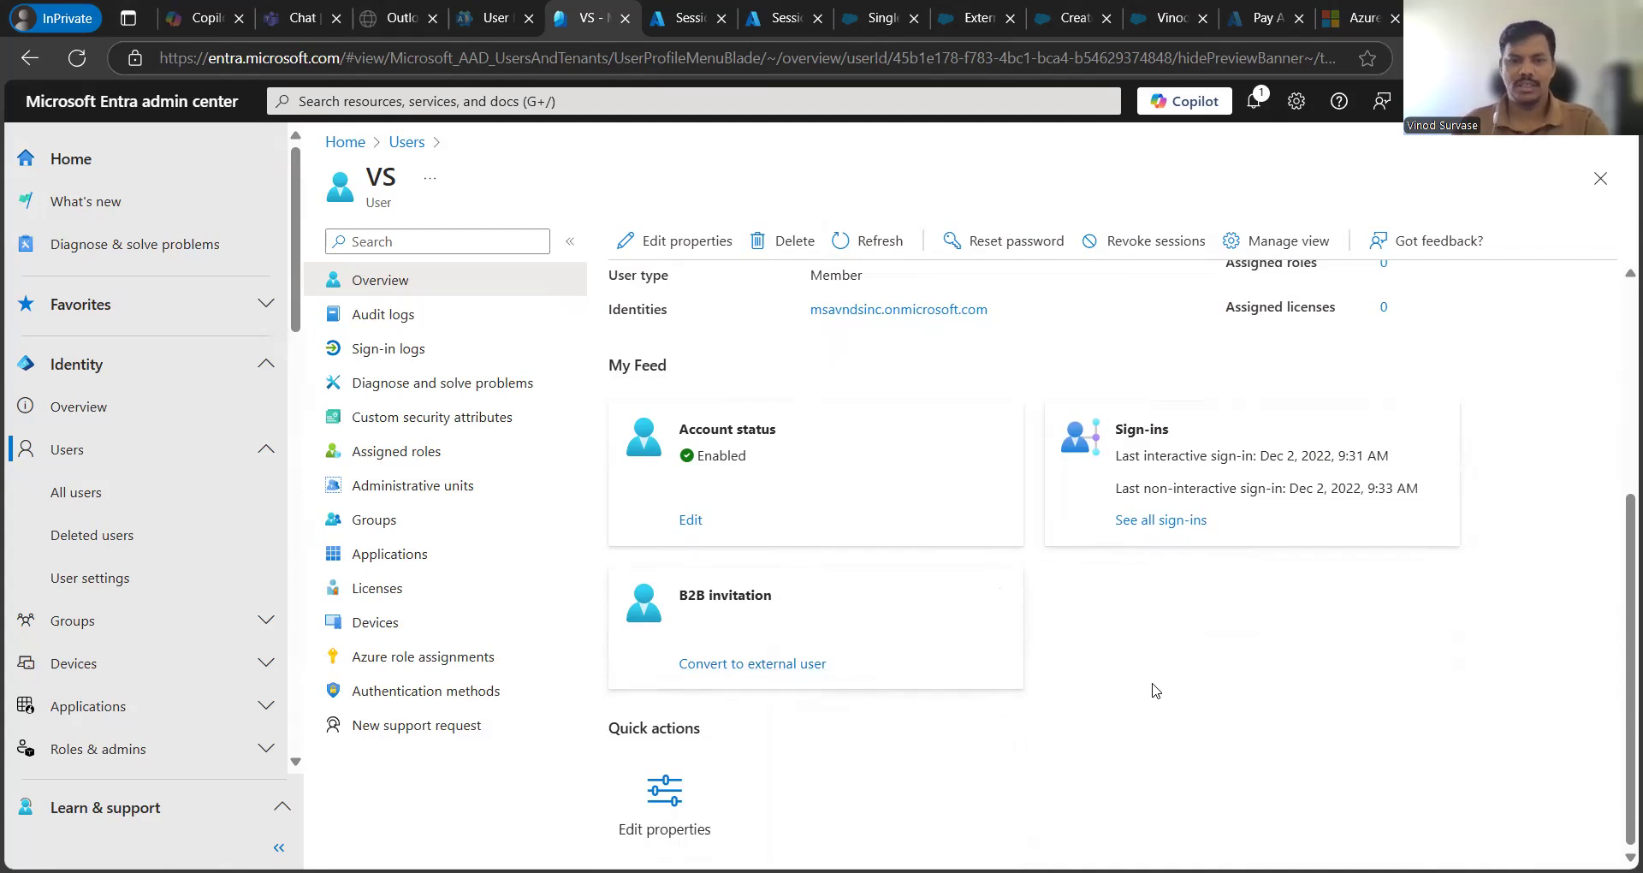
scroll(1155, 690, "up", 5)
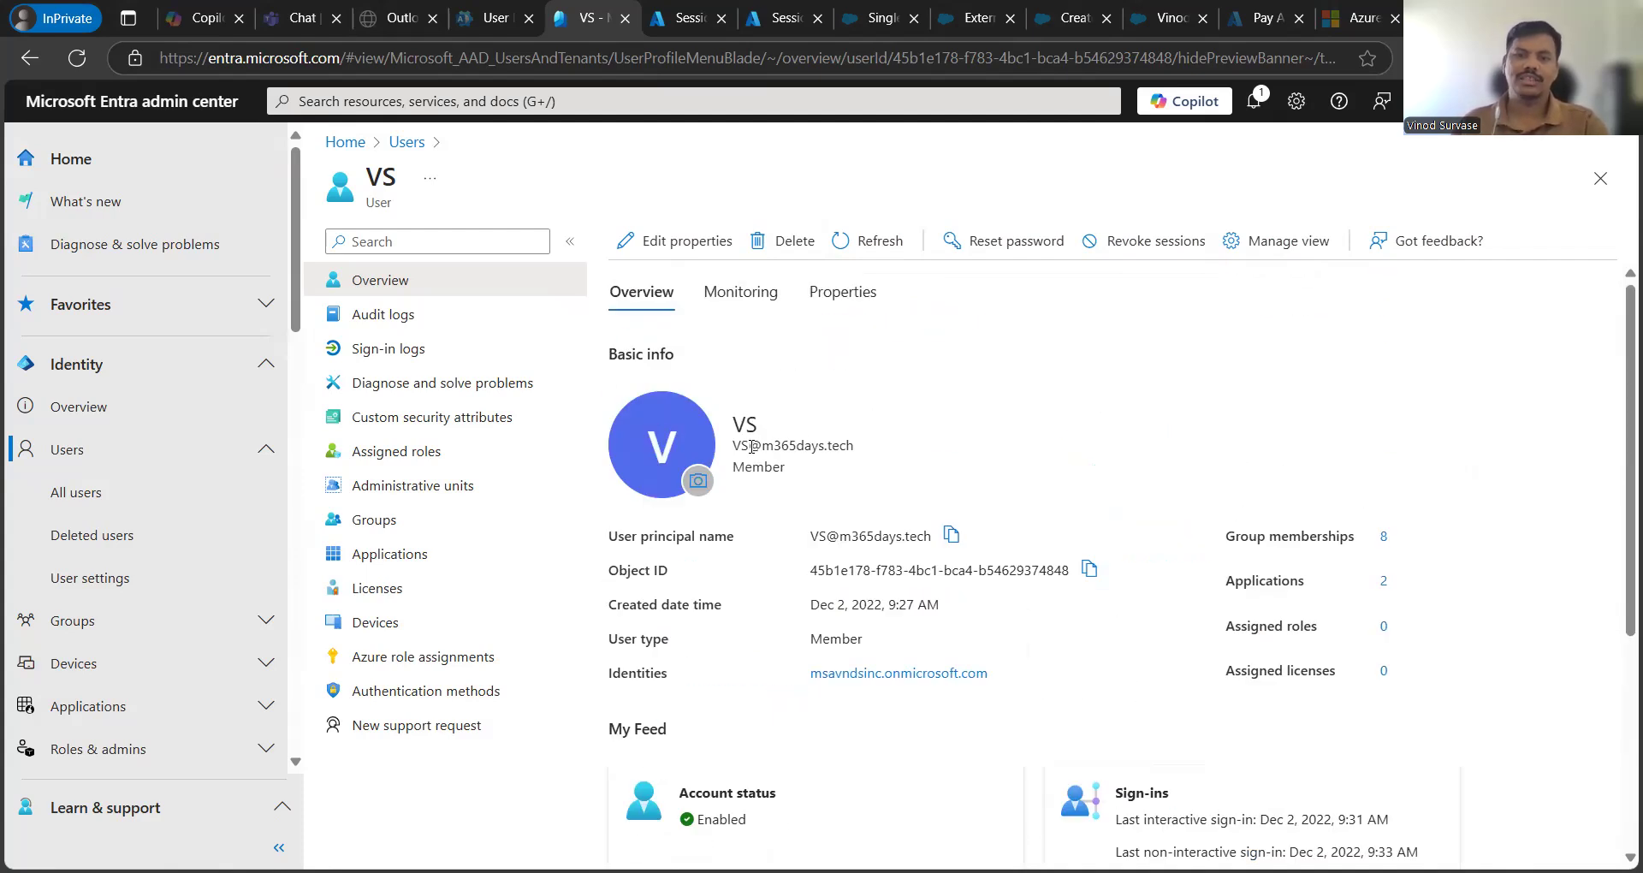
left_click_drag(740, 443, 879, 453)
key("ctrl+c")
left_click(1098, 459)
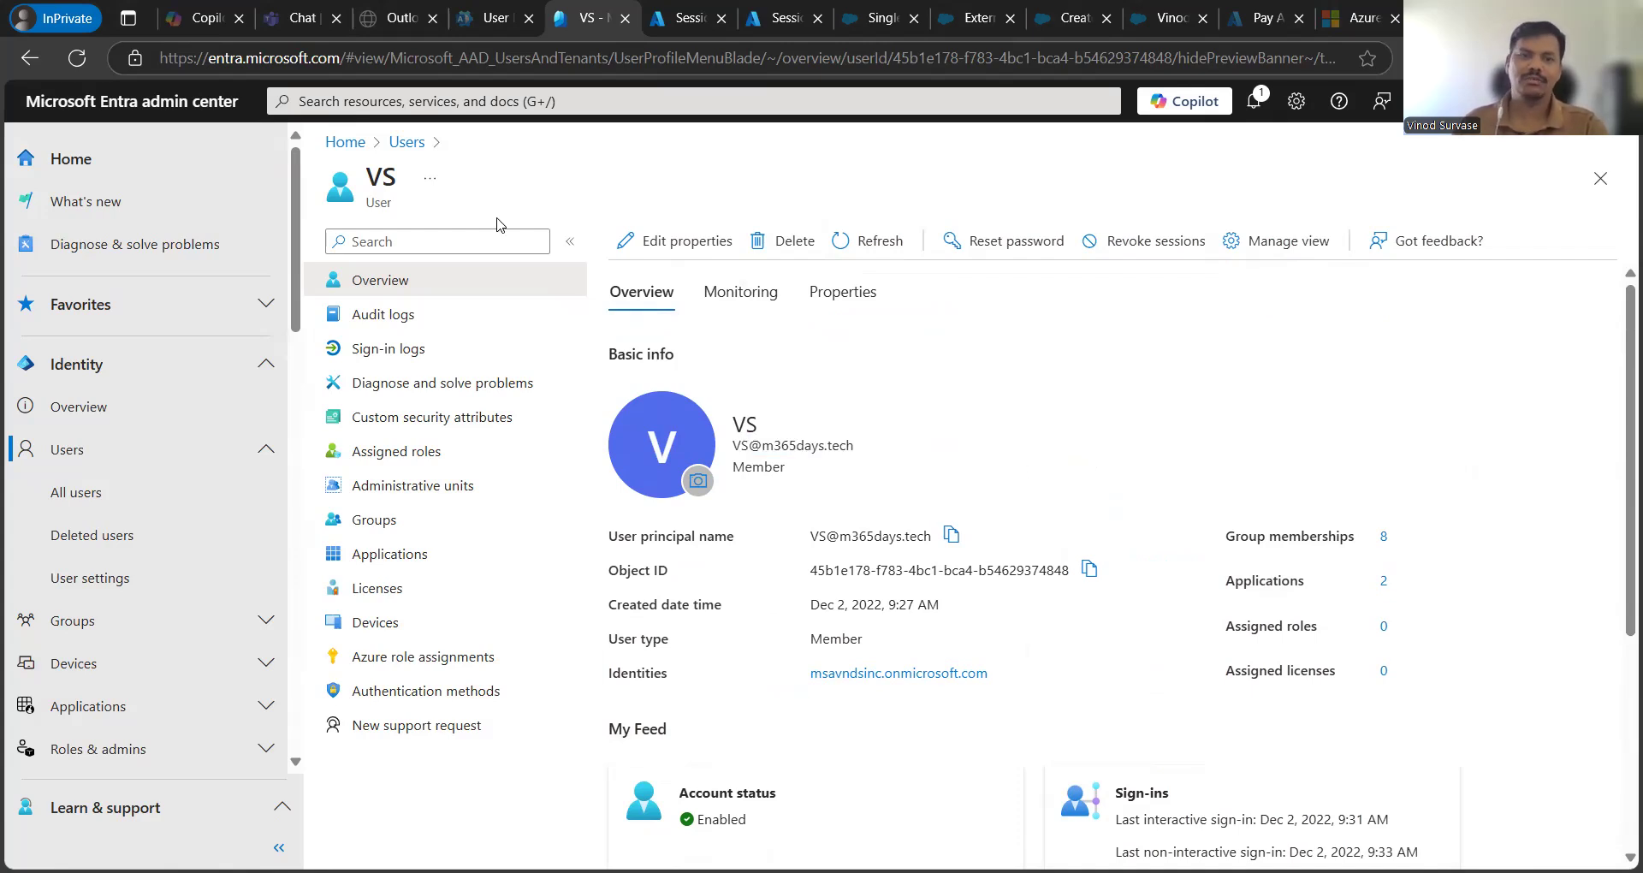
- Refresh the guest list and search the new principal name, finding no guest match
left_click(402, 158)
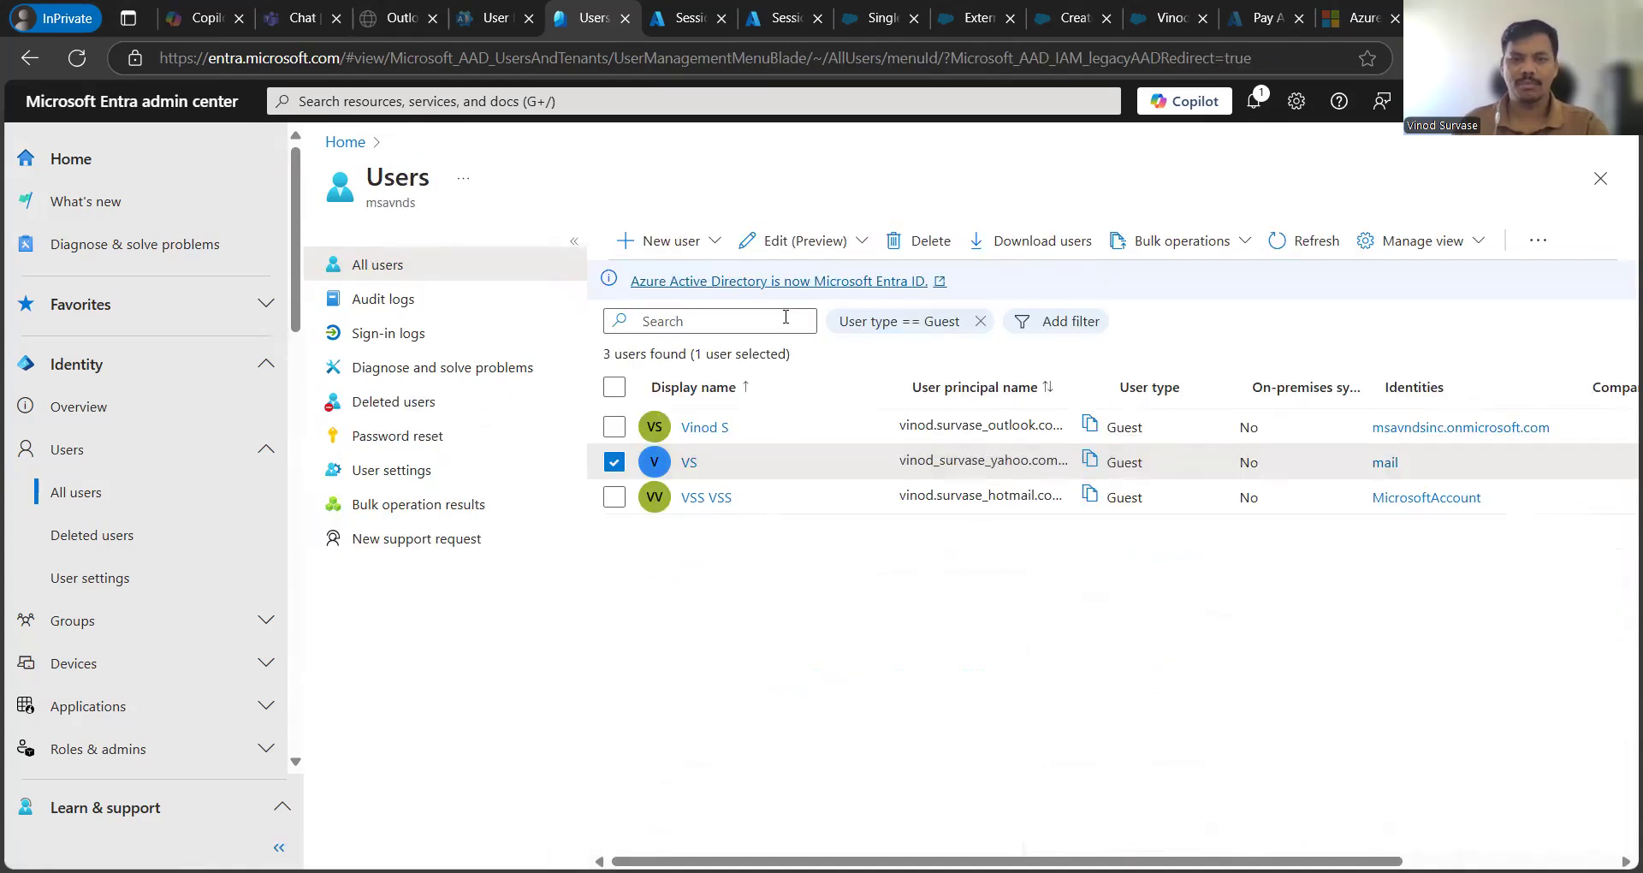
left_click(1296, 256)
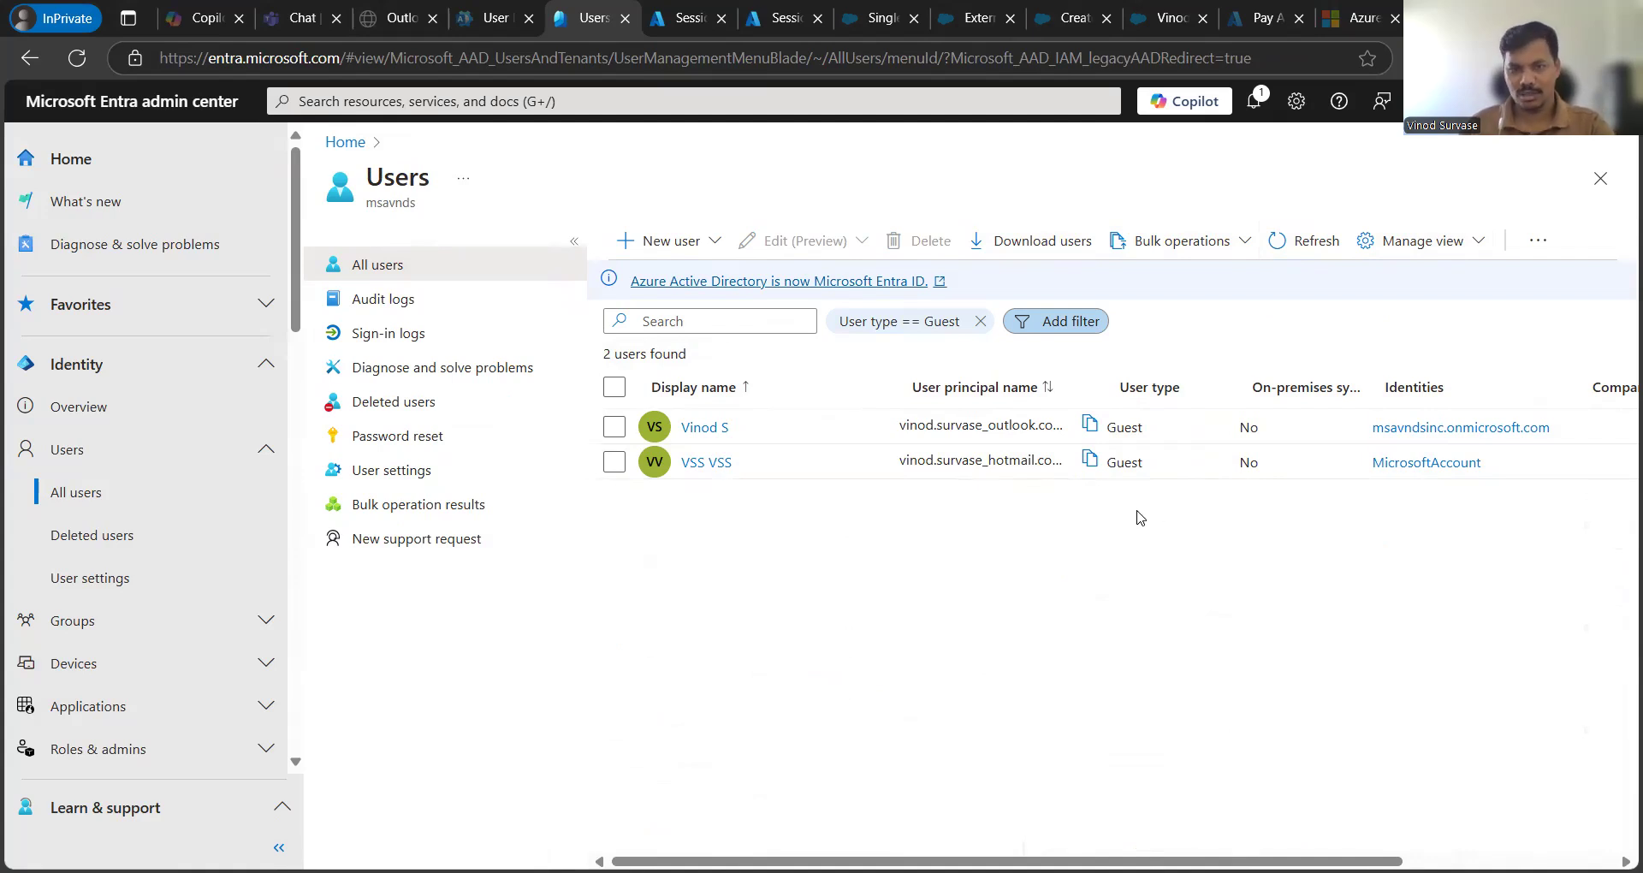
left_click(746, 323)
key("ctrl+v")
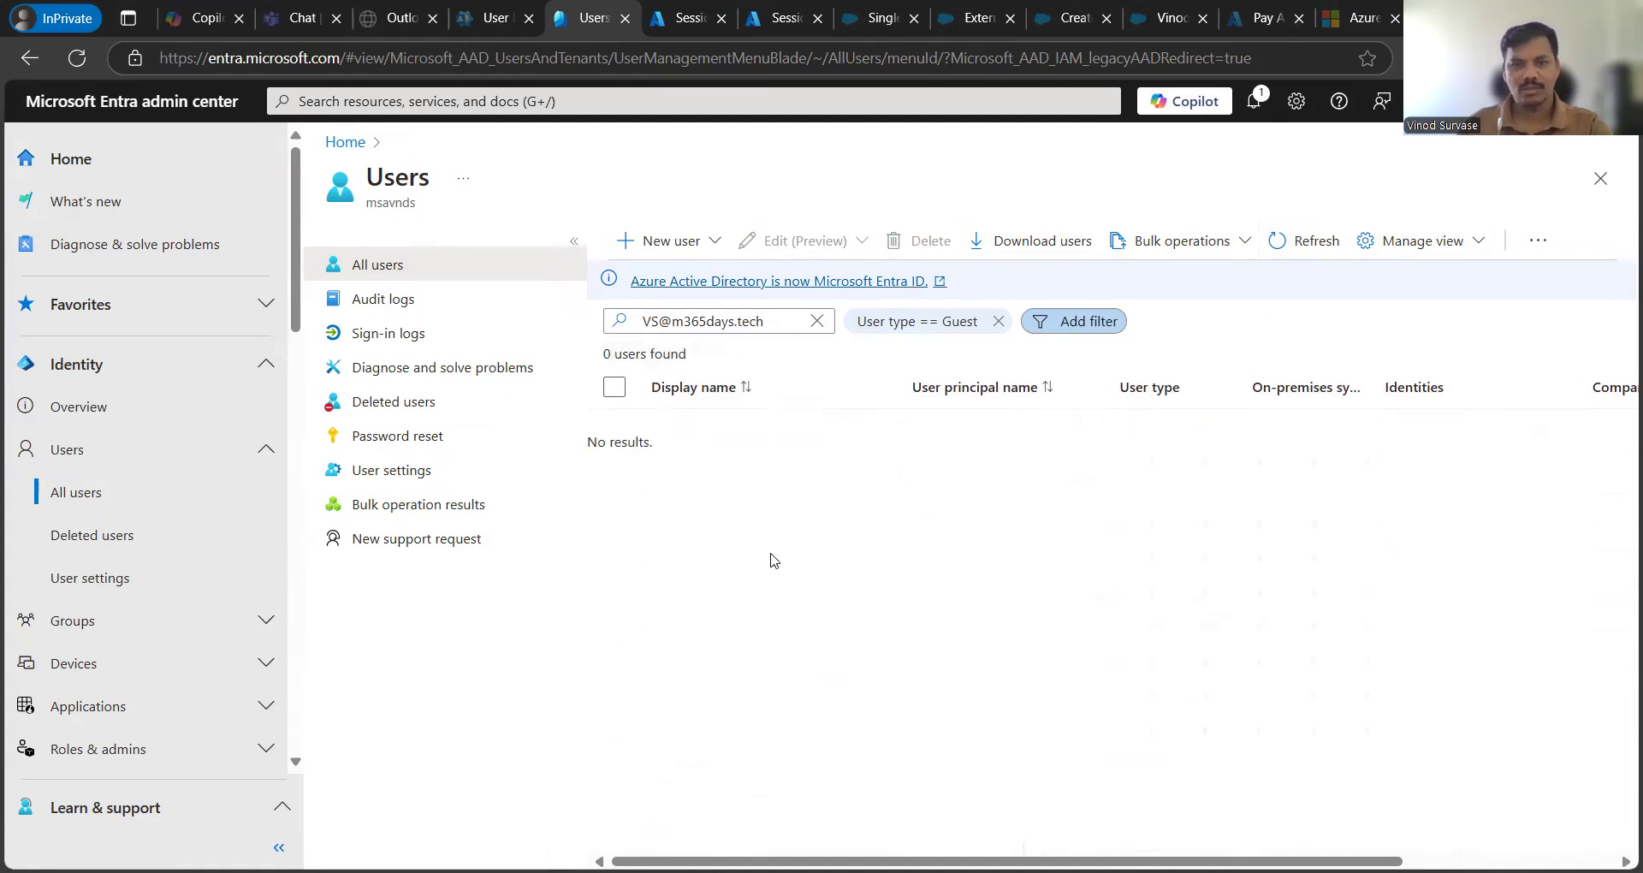
left_click(763, 326)
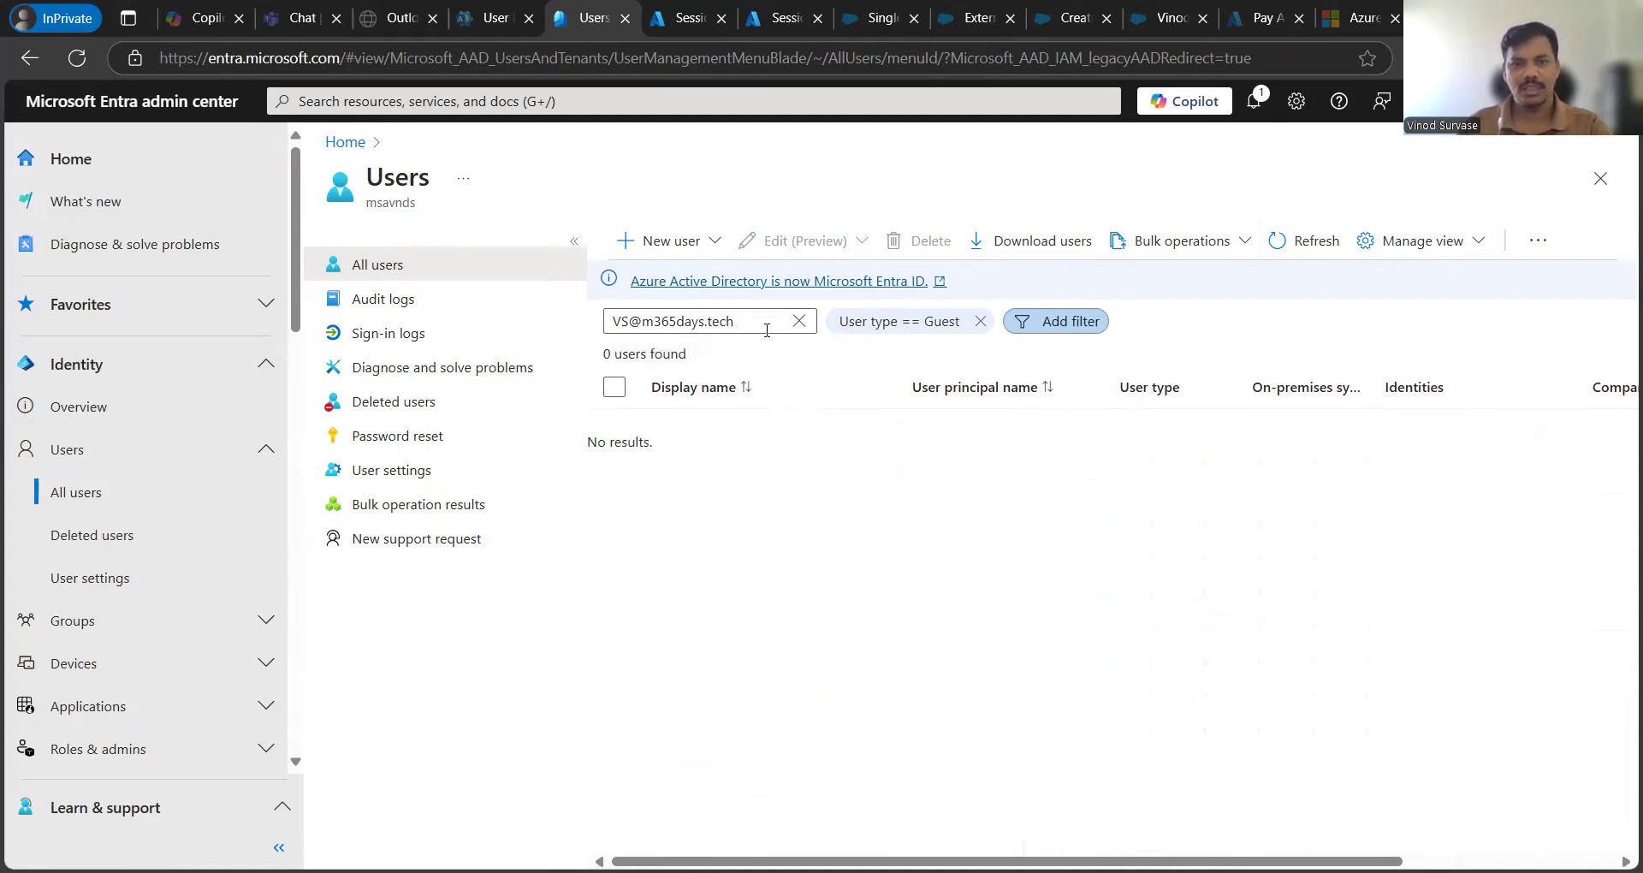
left_click(801, 322)
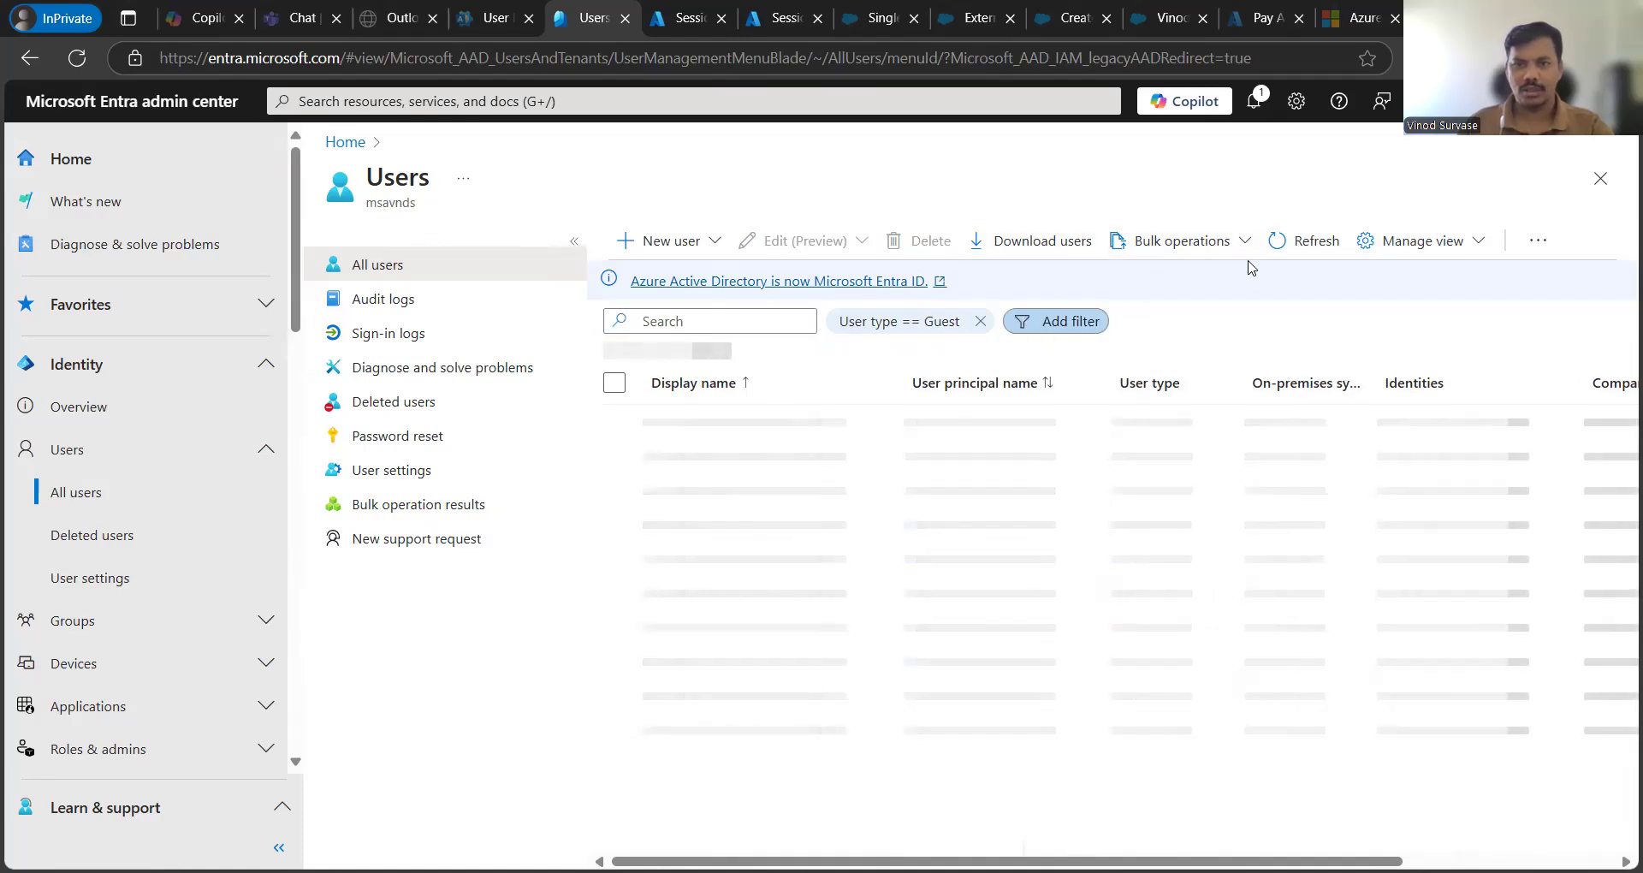
- Remove the User type == Guest filter, search all users for the principal name, and open the Member profile
left_click(979, 321)
left_click(1304, 241)
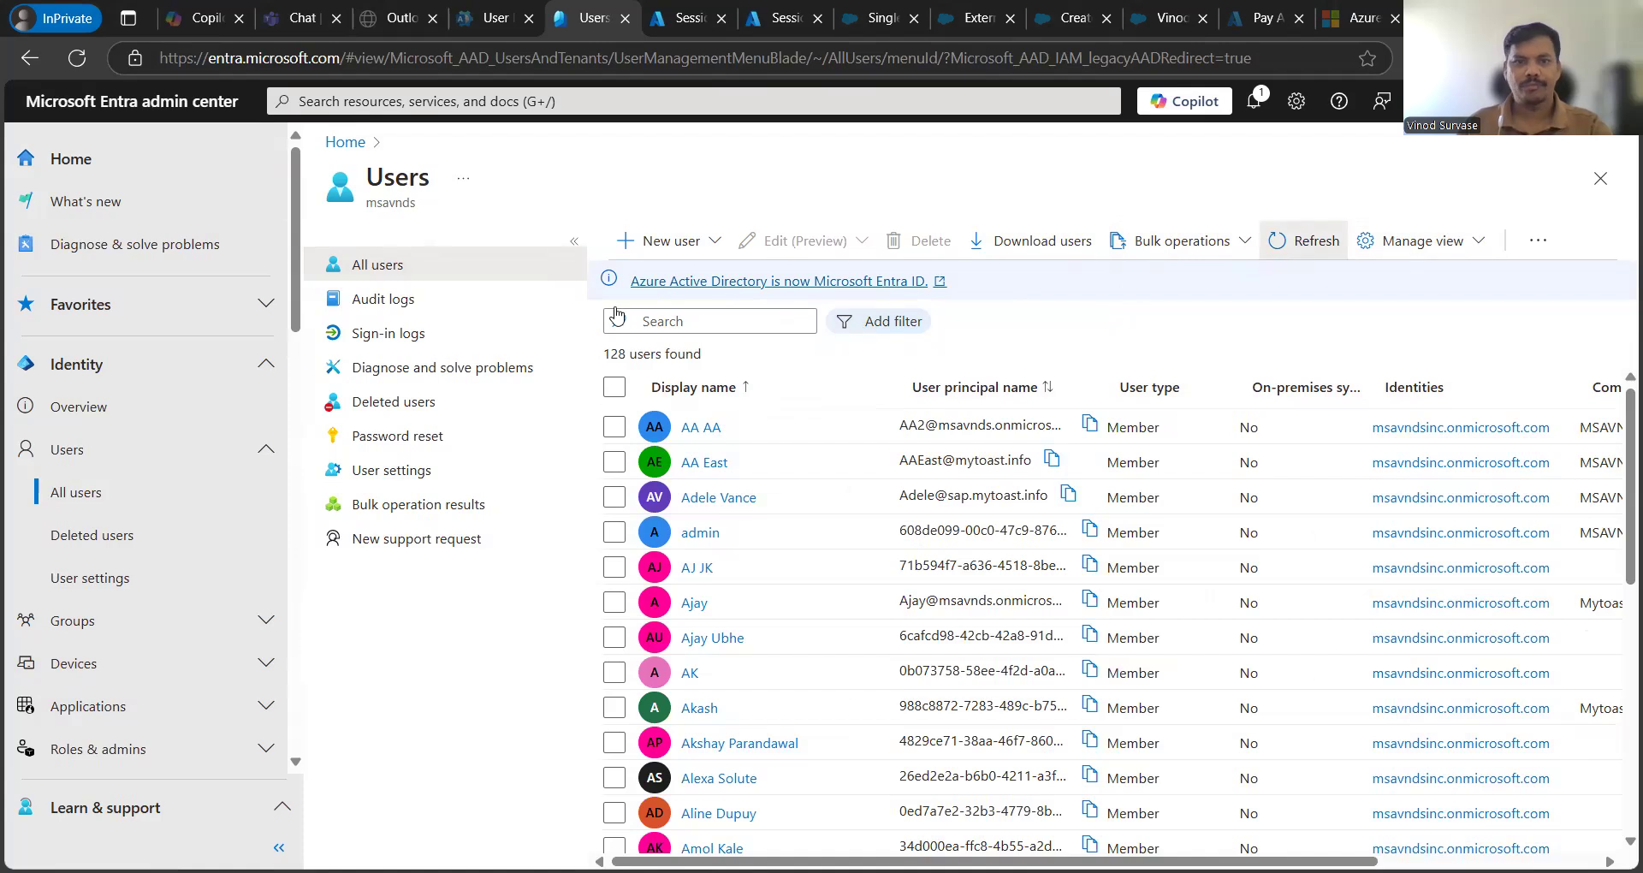
left_click(694, 321)
key("ctrl+v")
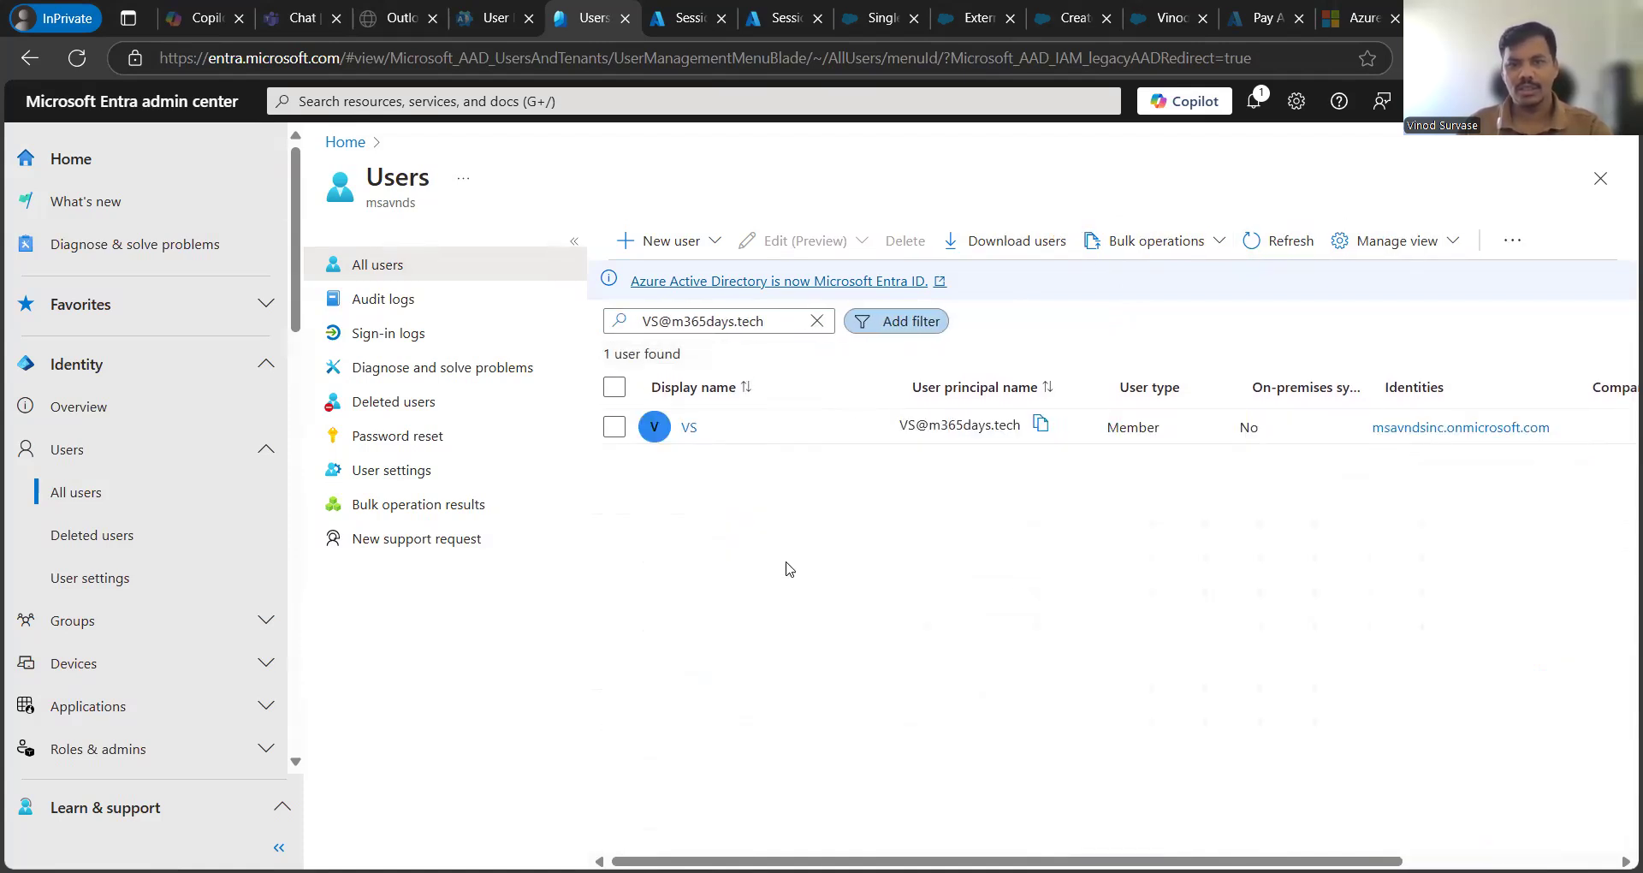
scroll(972, 661, "right", 2)
scroll(1078, 411, "right", 4)
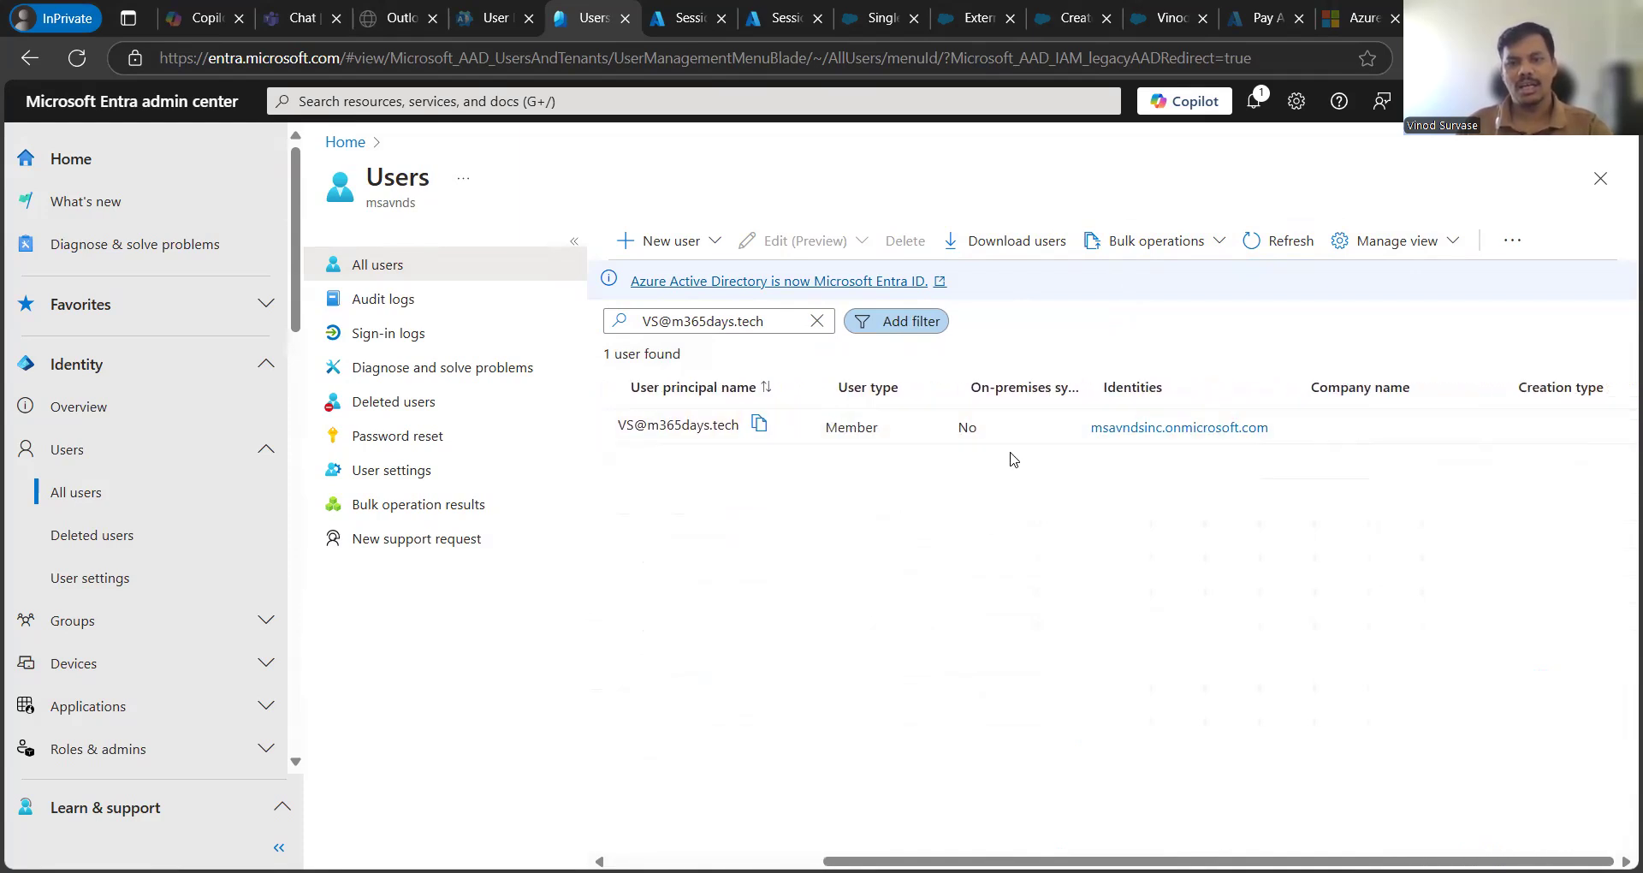
scroll(1012, 457, "left", 6)
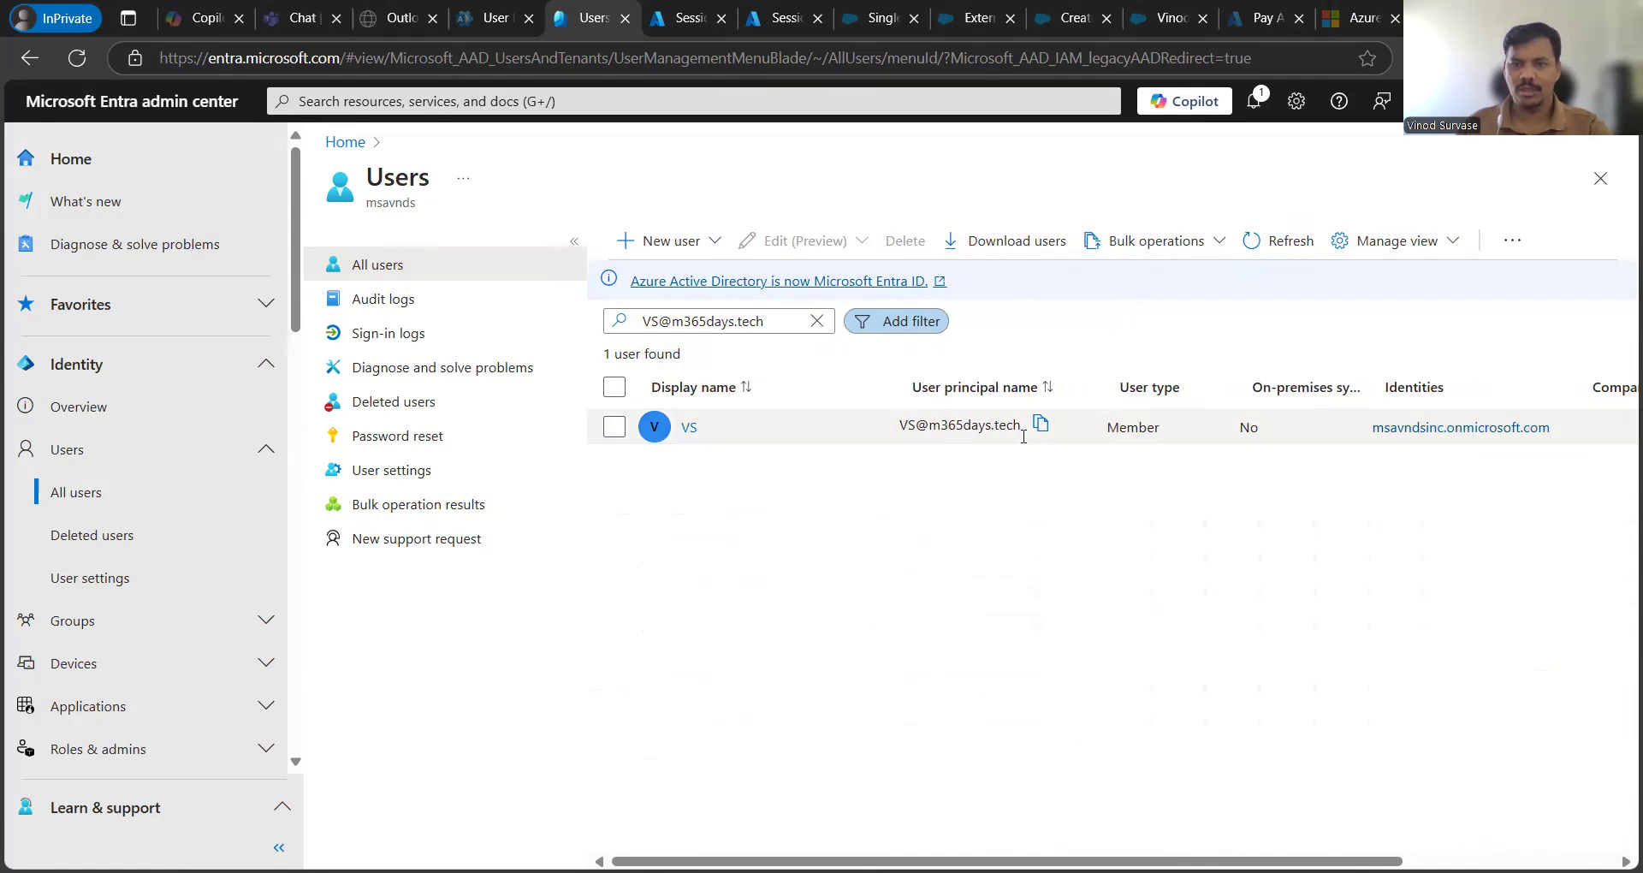
left_click(689, 428)
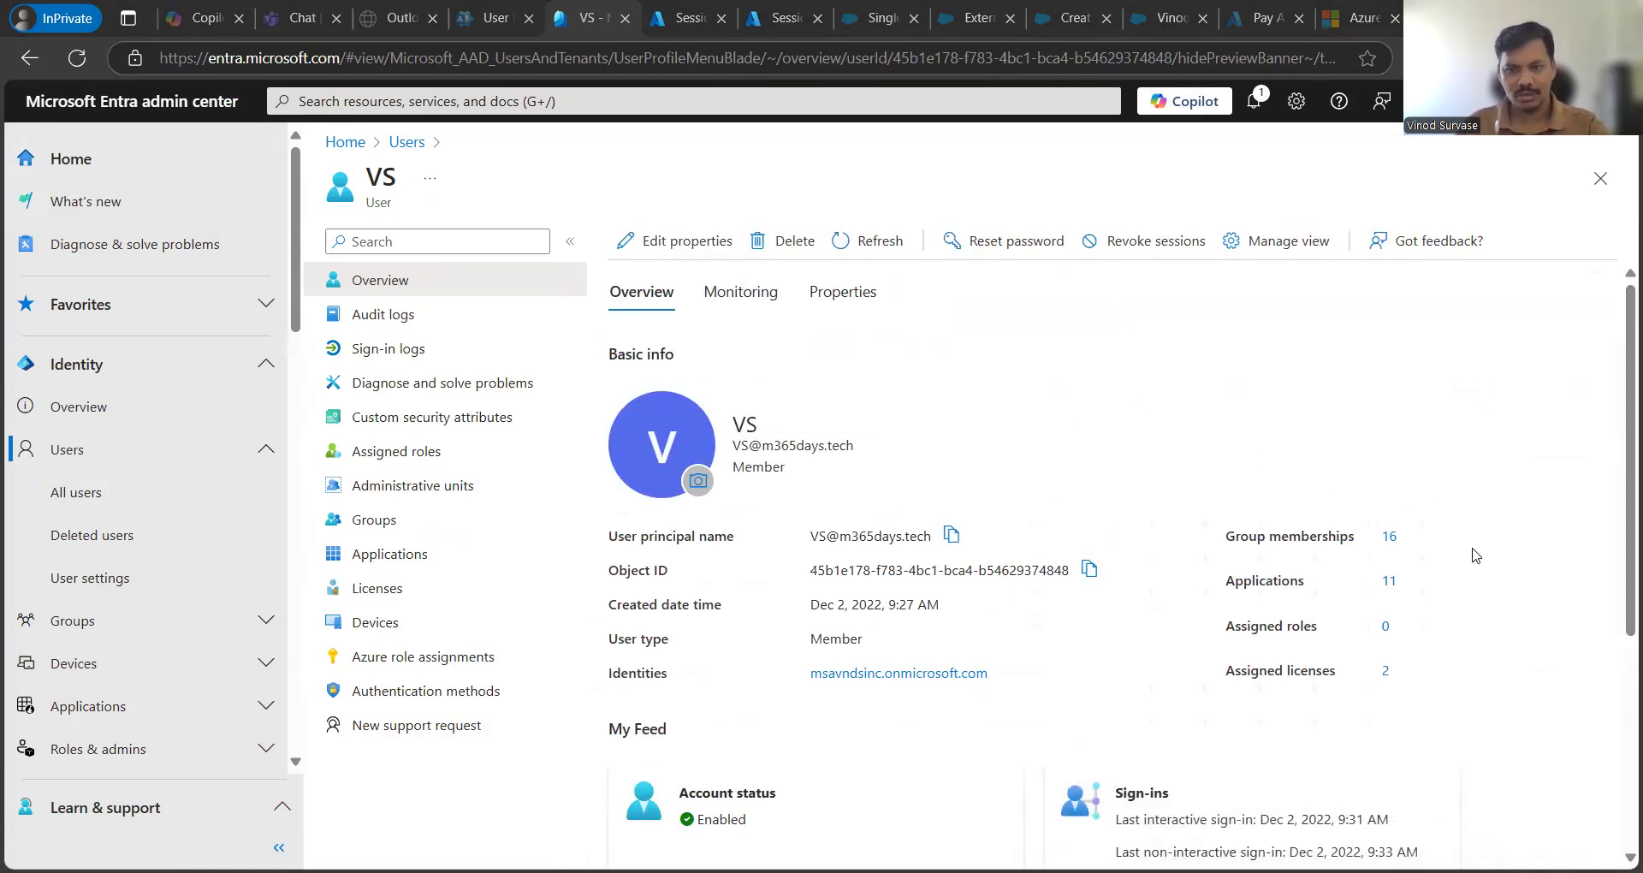
scroll(1477, 558, "down", 1)
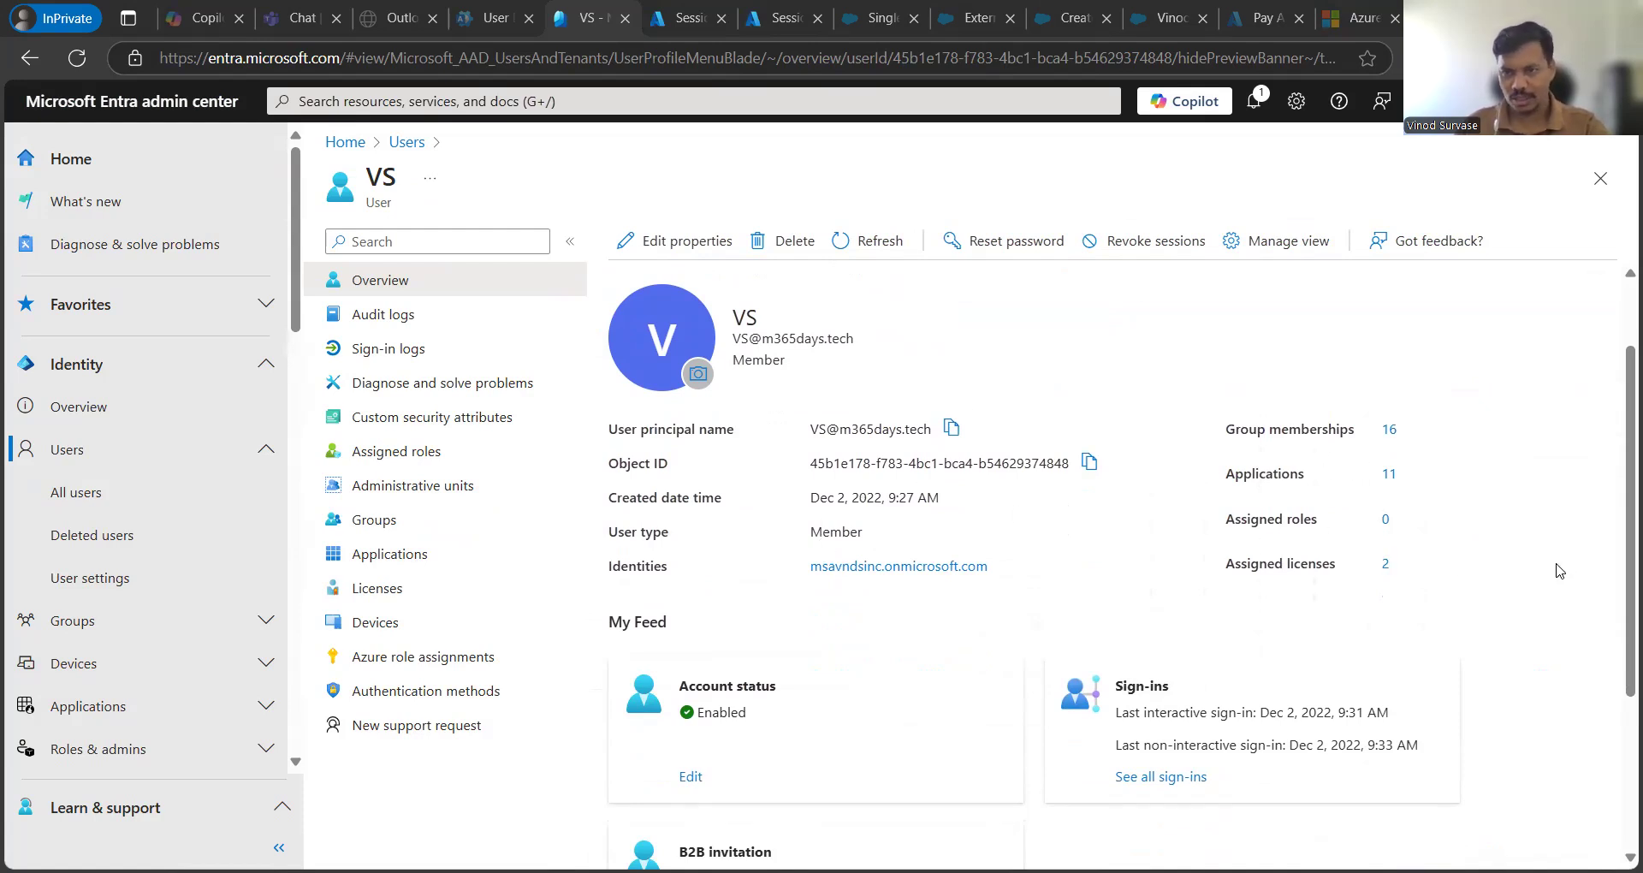
scroll(1548, 572, "down", 3)
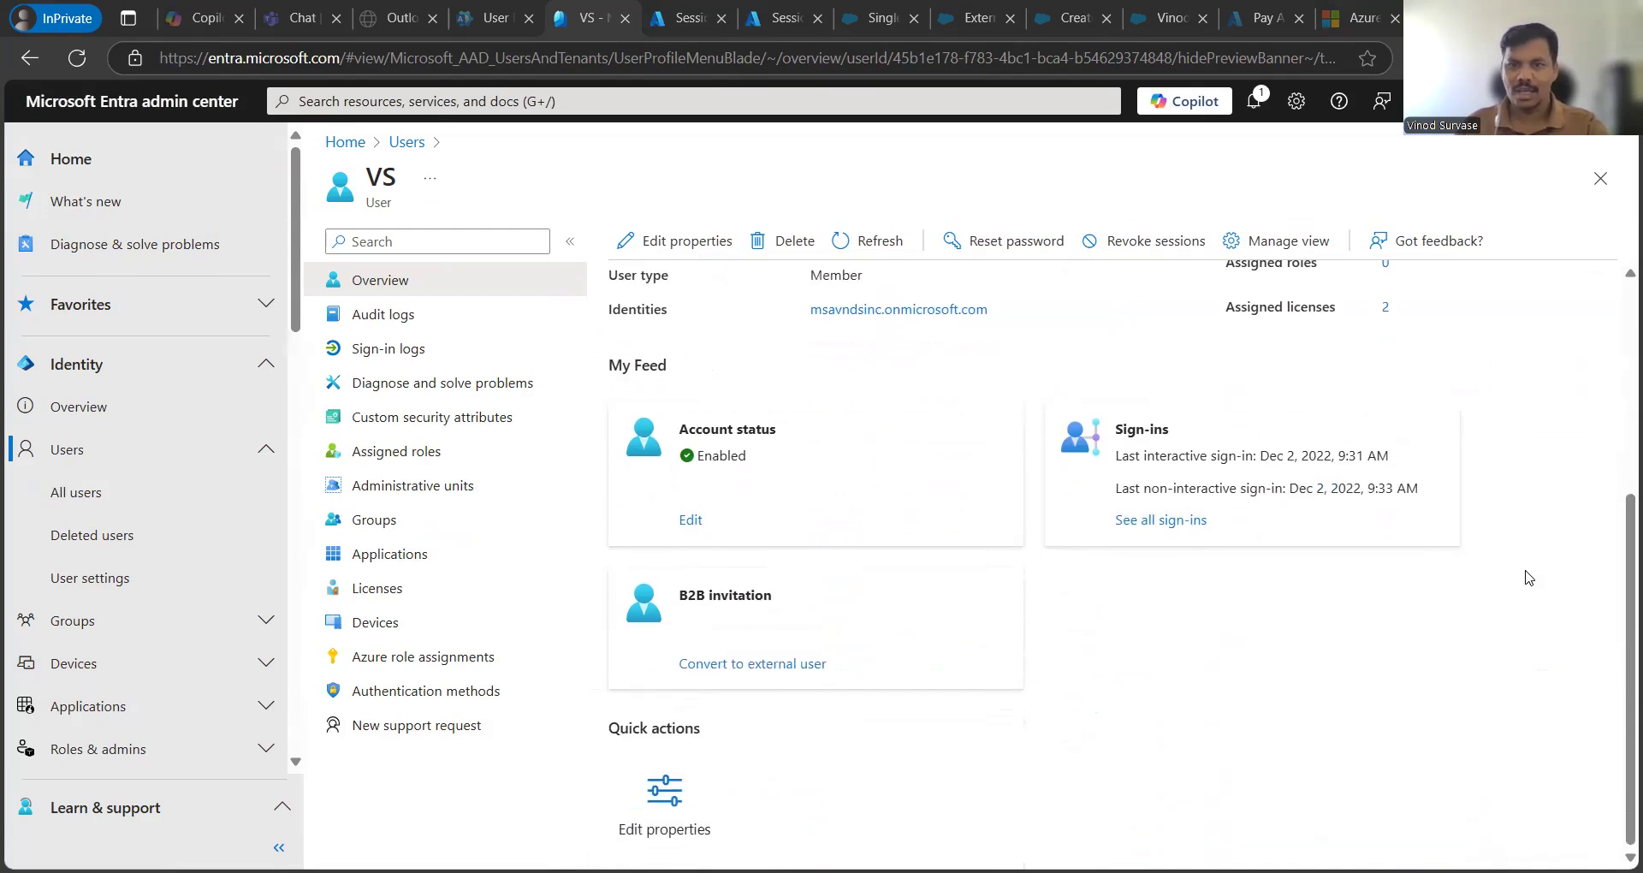
left_click(768, 665)
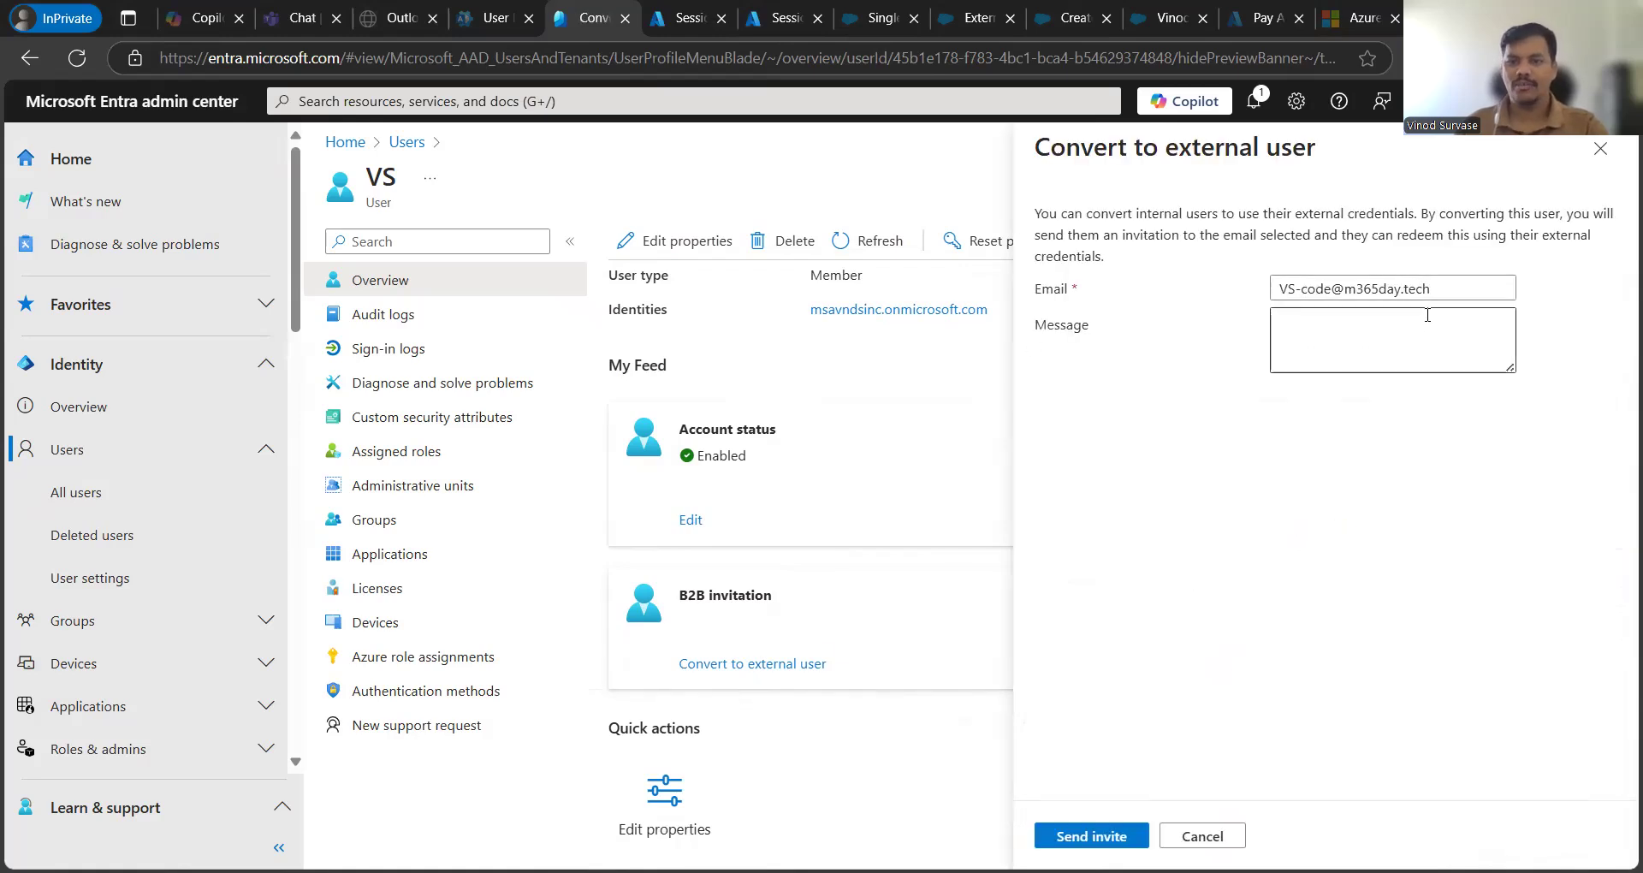
left_click_drag(1445, 288, 1266, 289)
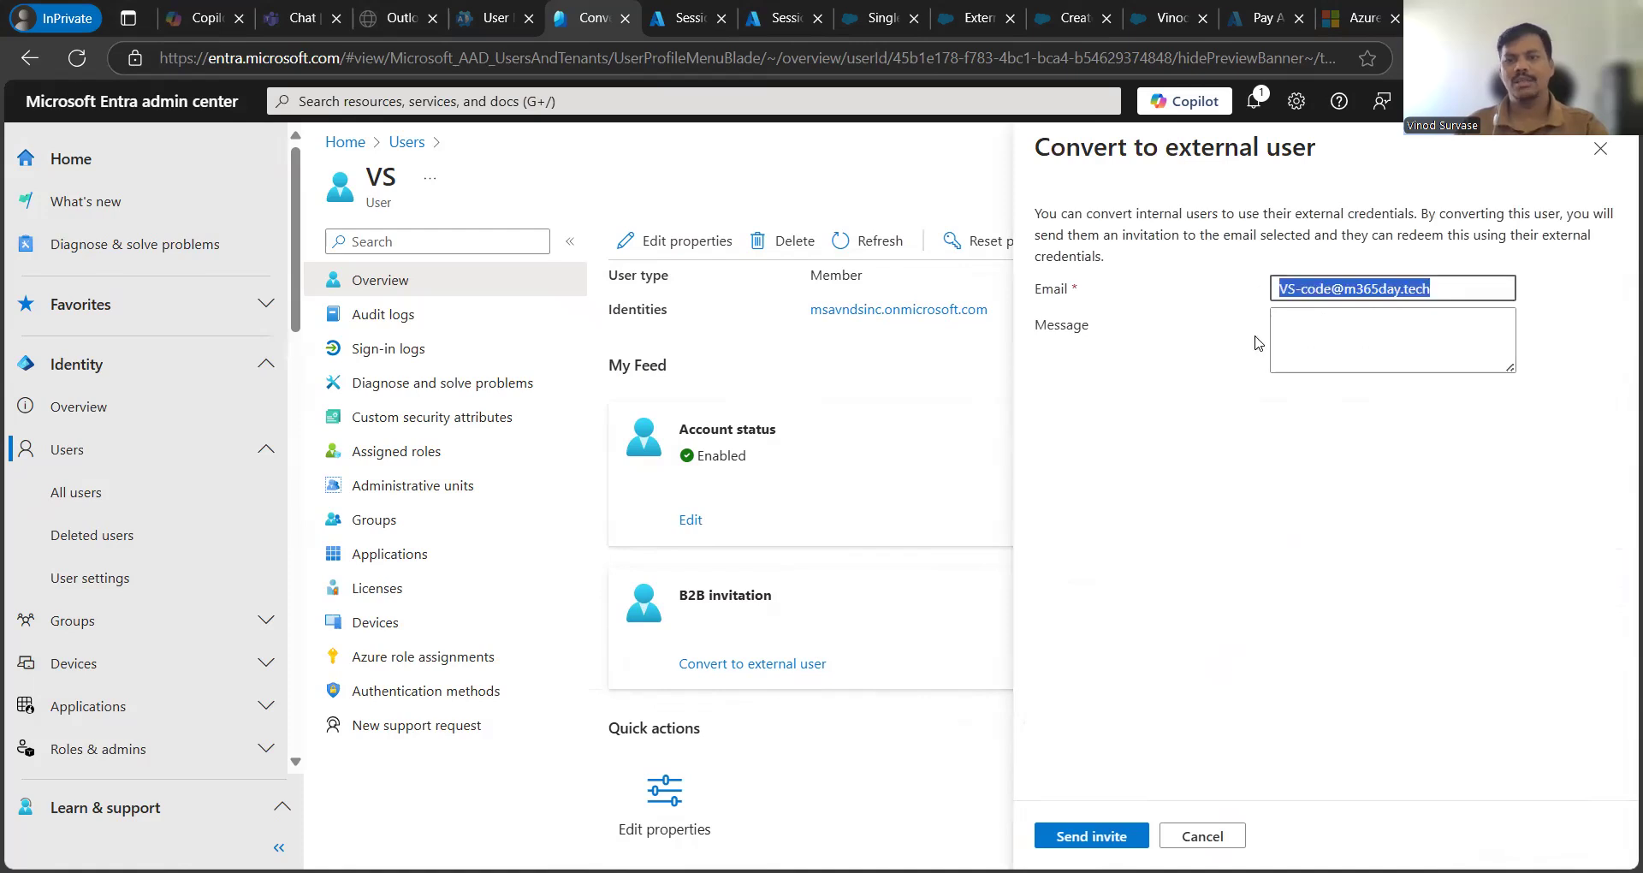
left_click(1317, 353)
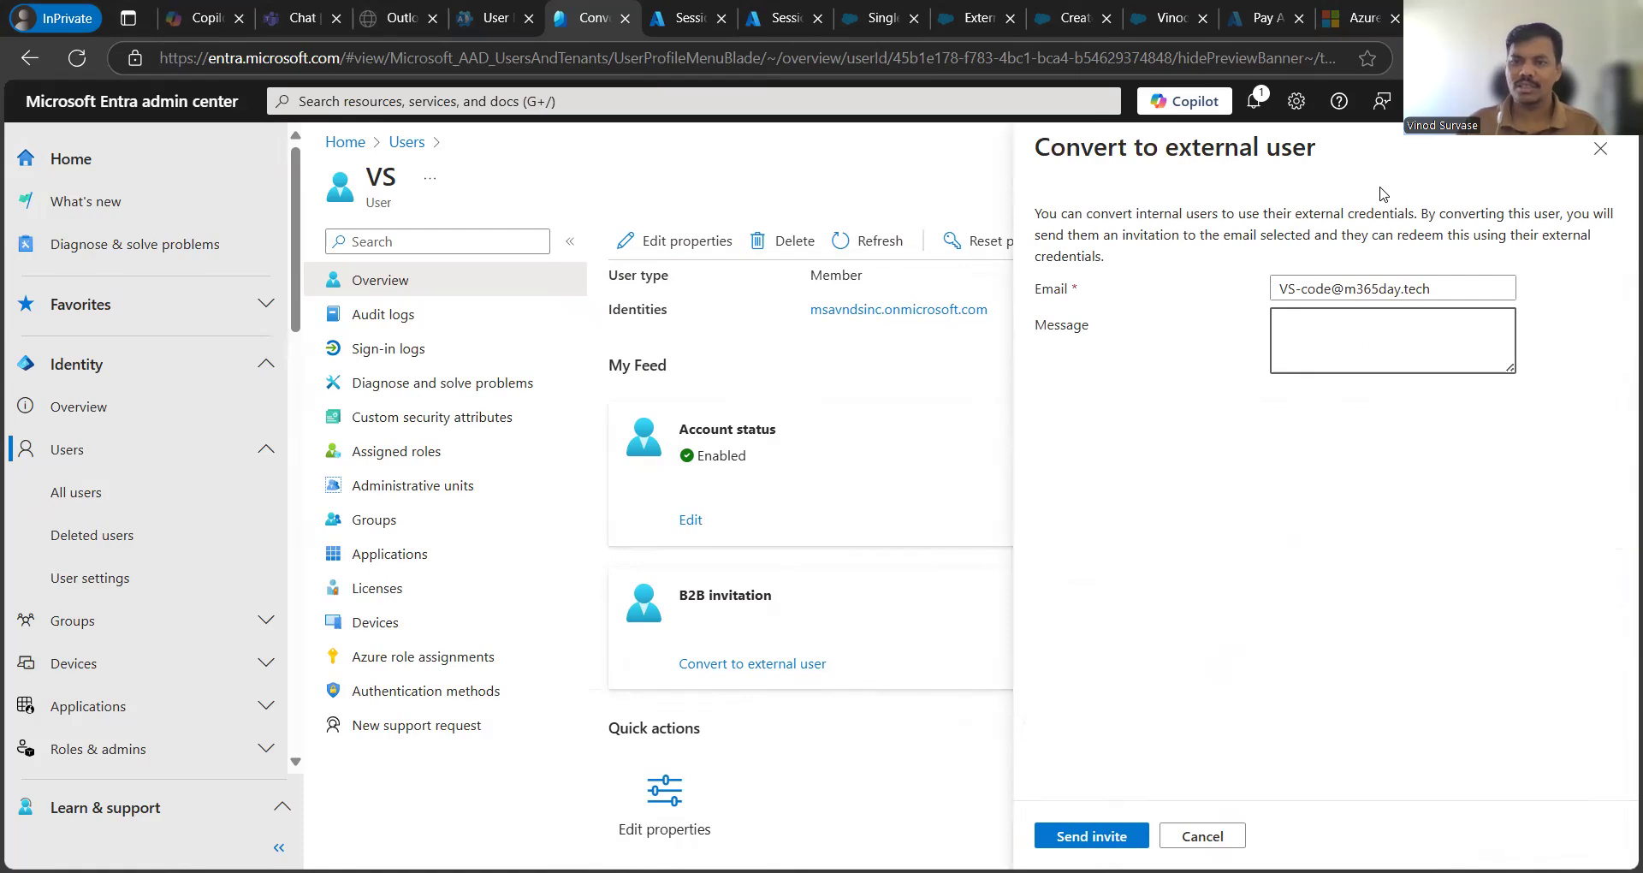
left_click(1600, 149)
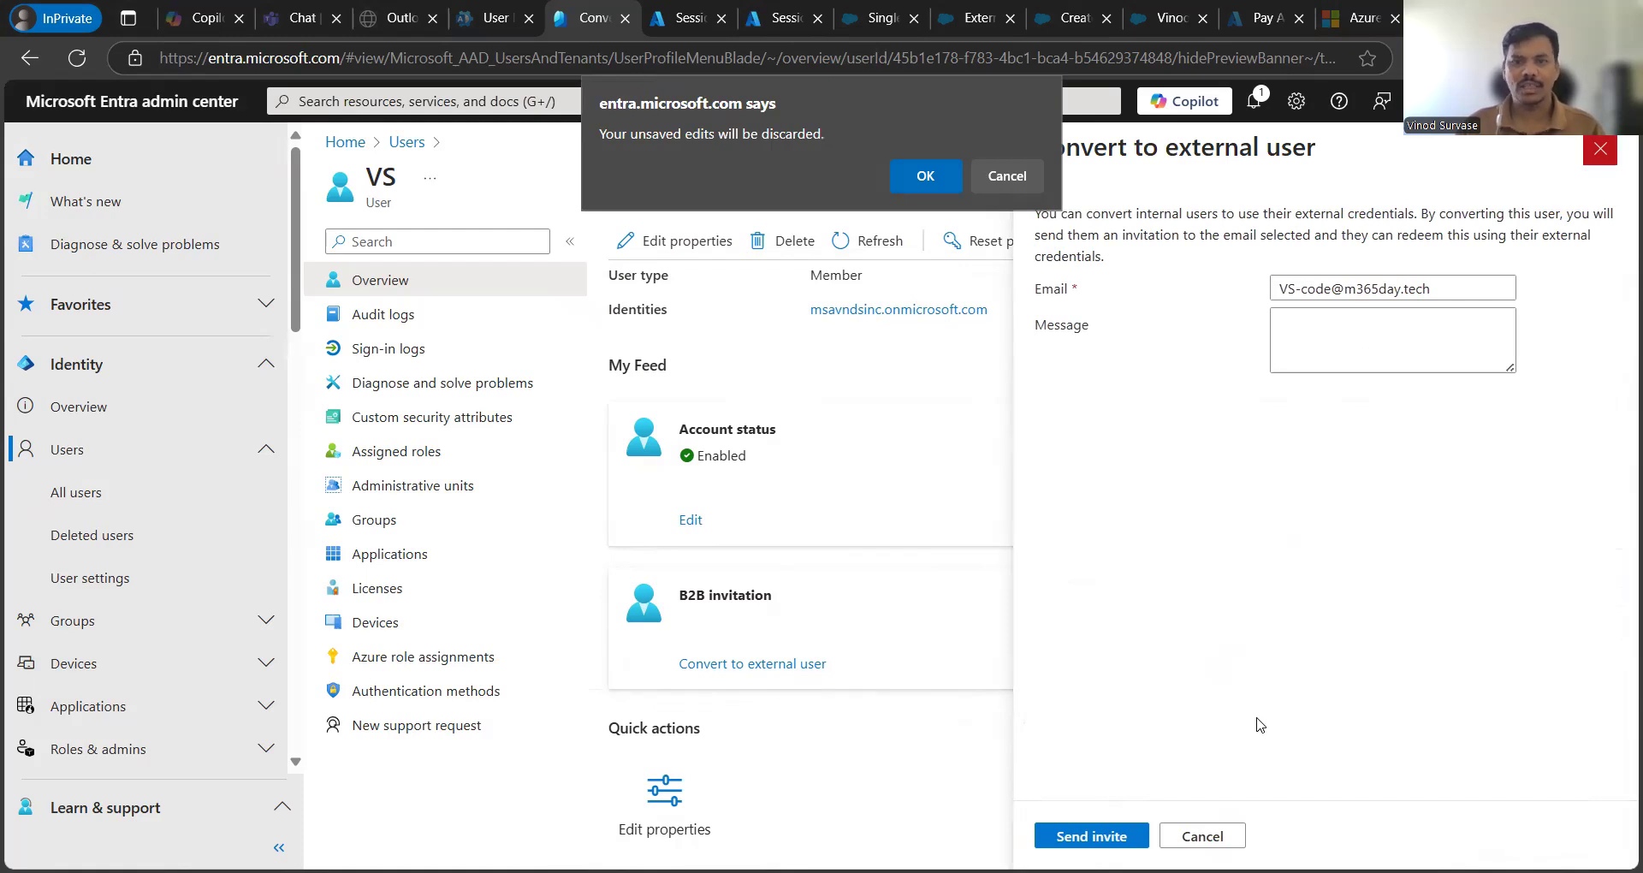
key("Return")
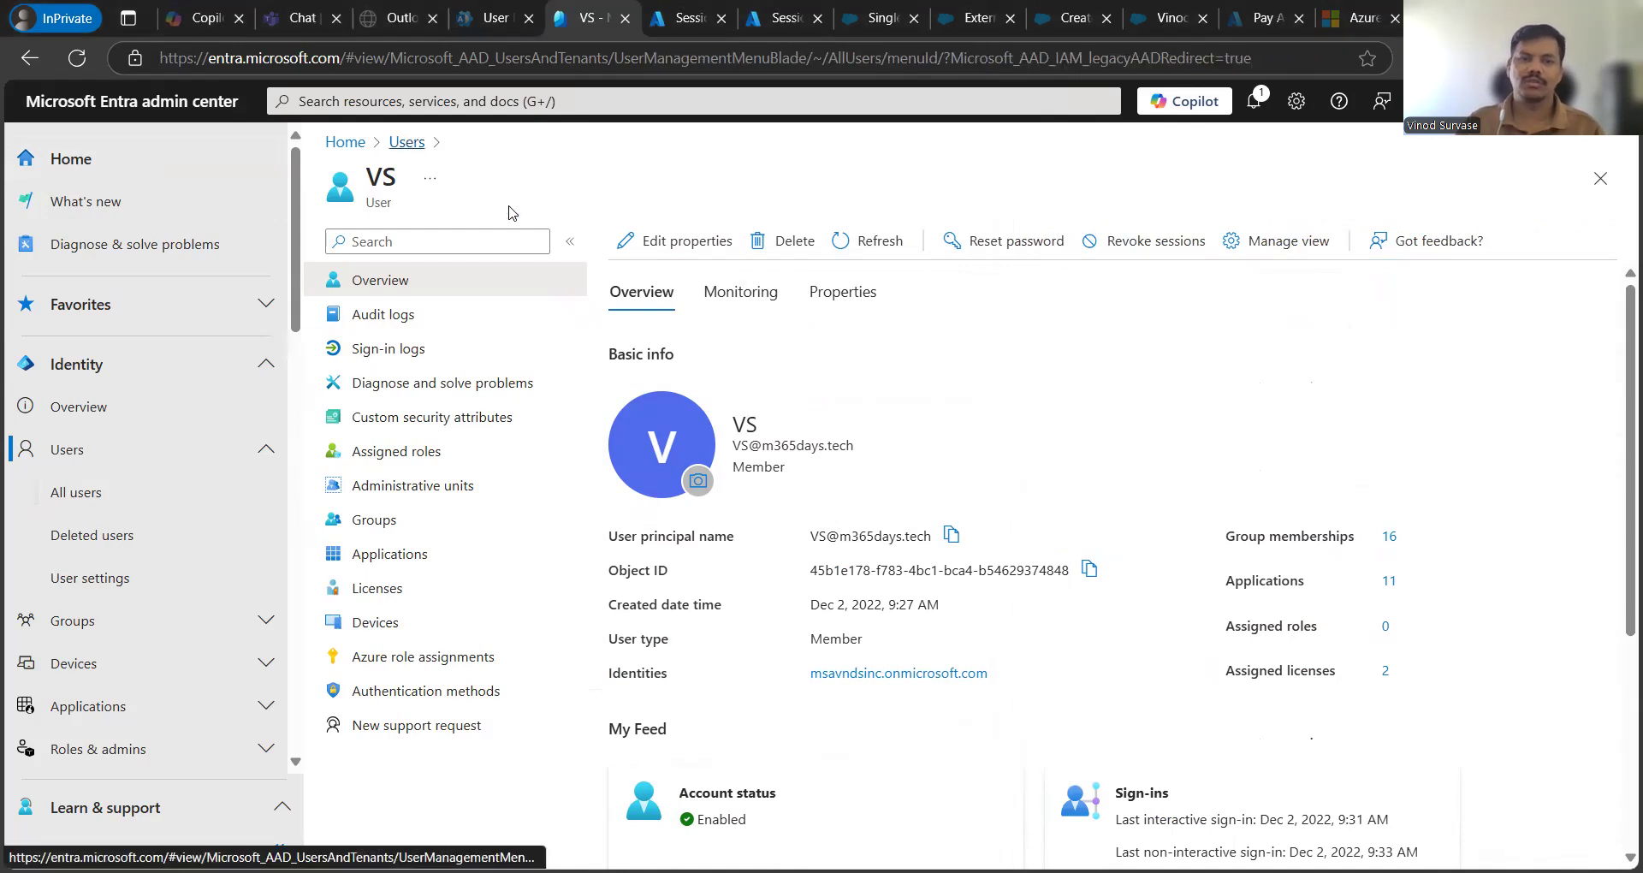
- From the unfiltered user list, open the disabled member's profile and scroll to its B2B invitation card
left_click(407, 141)
left_click(817, 320)
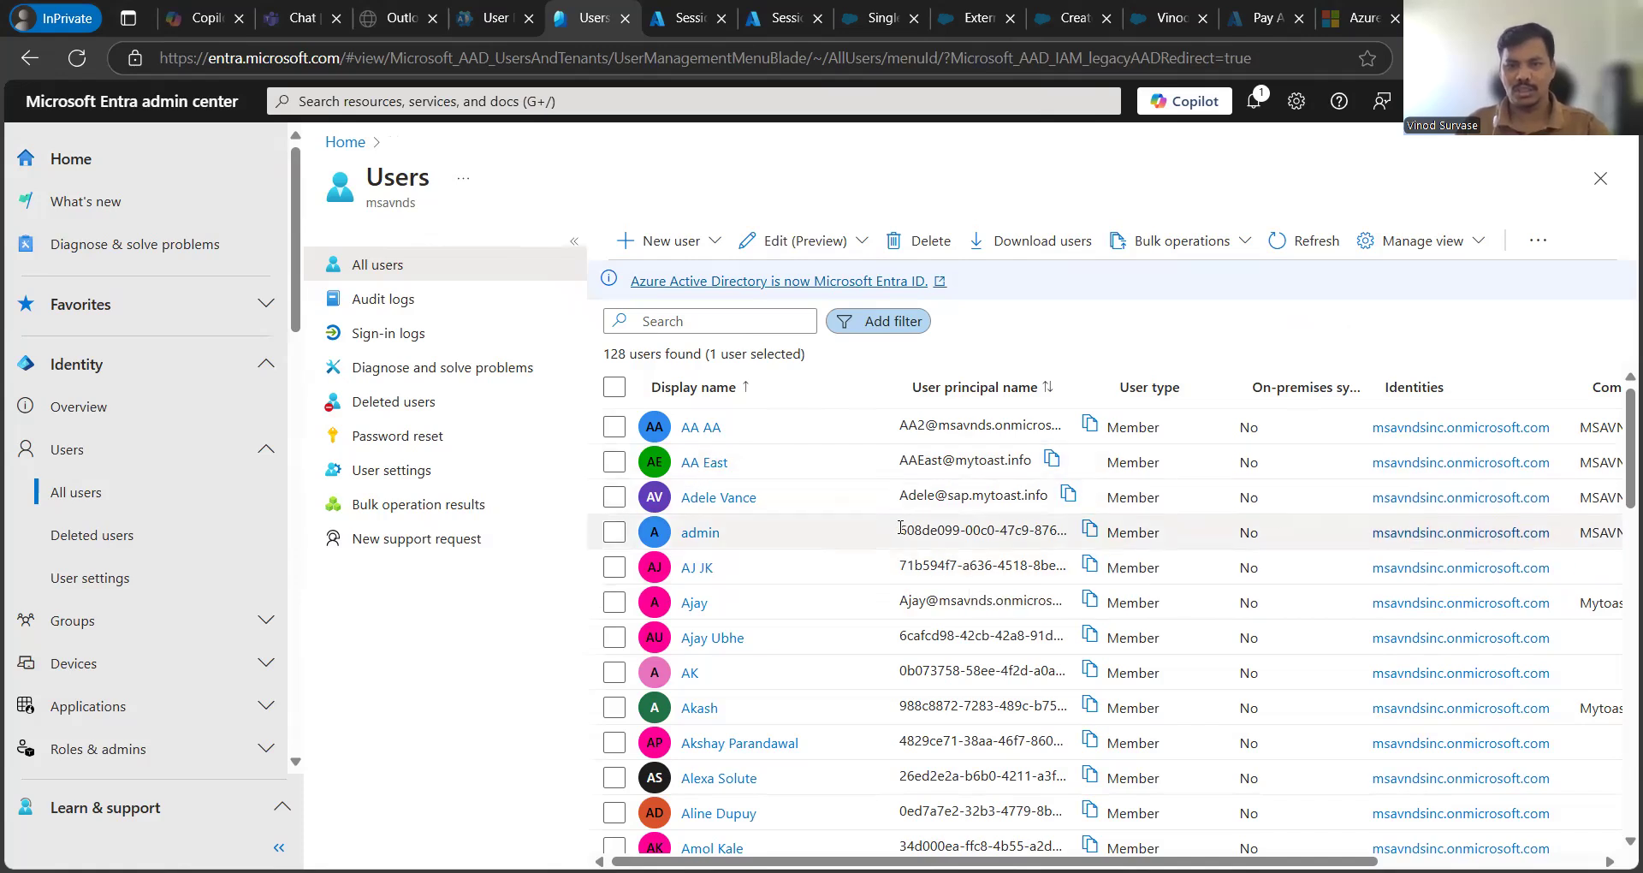
scroll(889, 563, "down", 5)
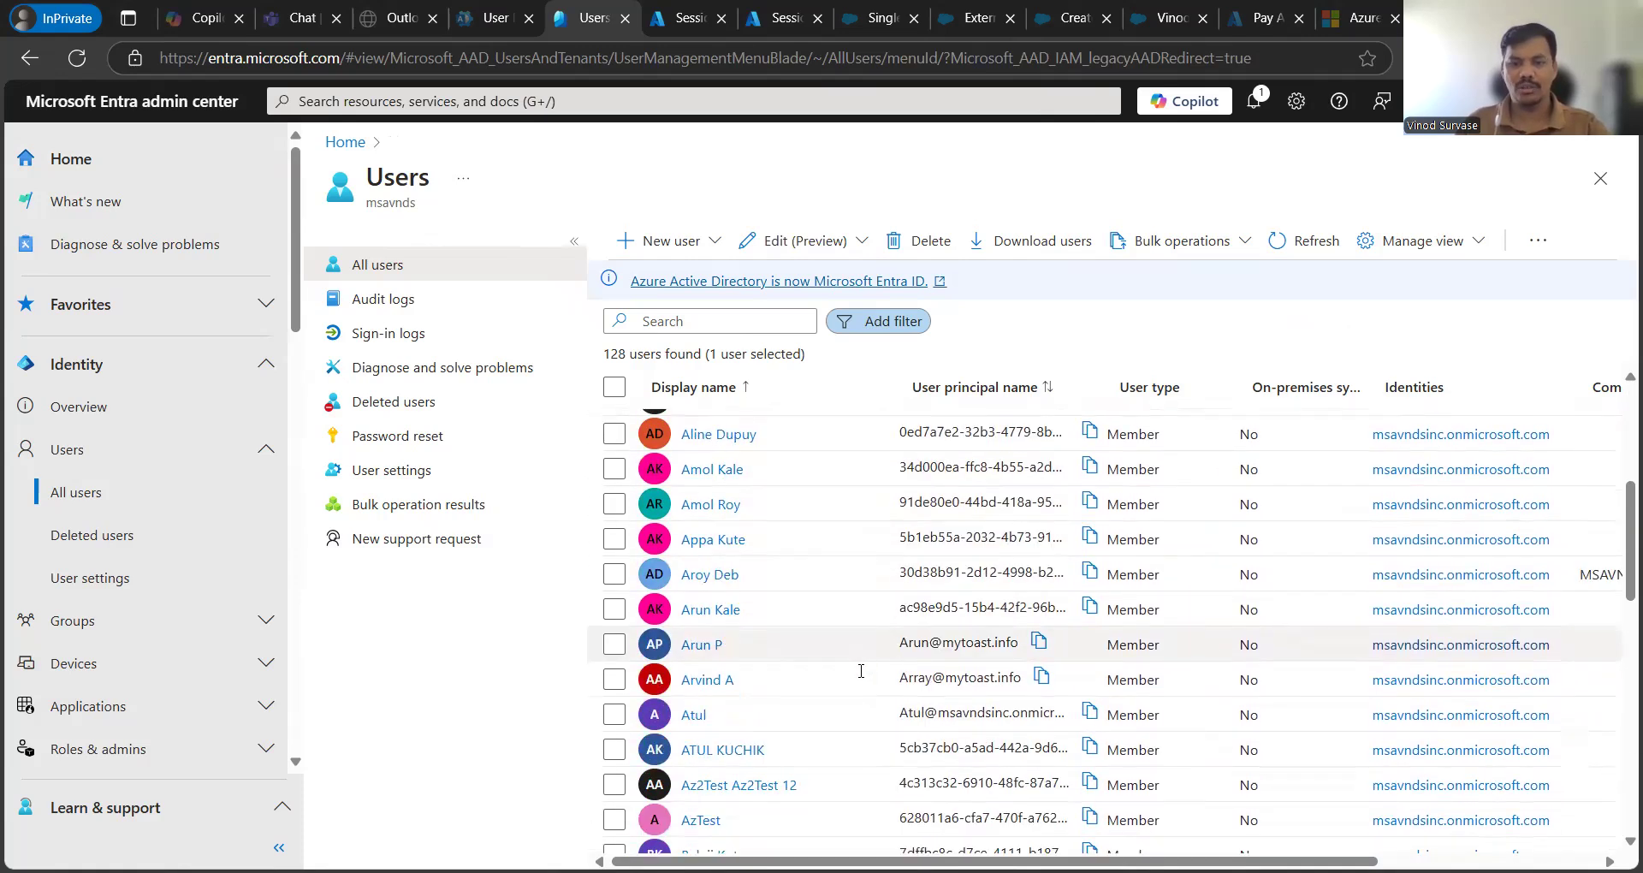
left_click(701, 647)
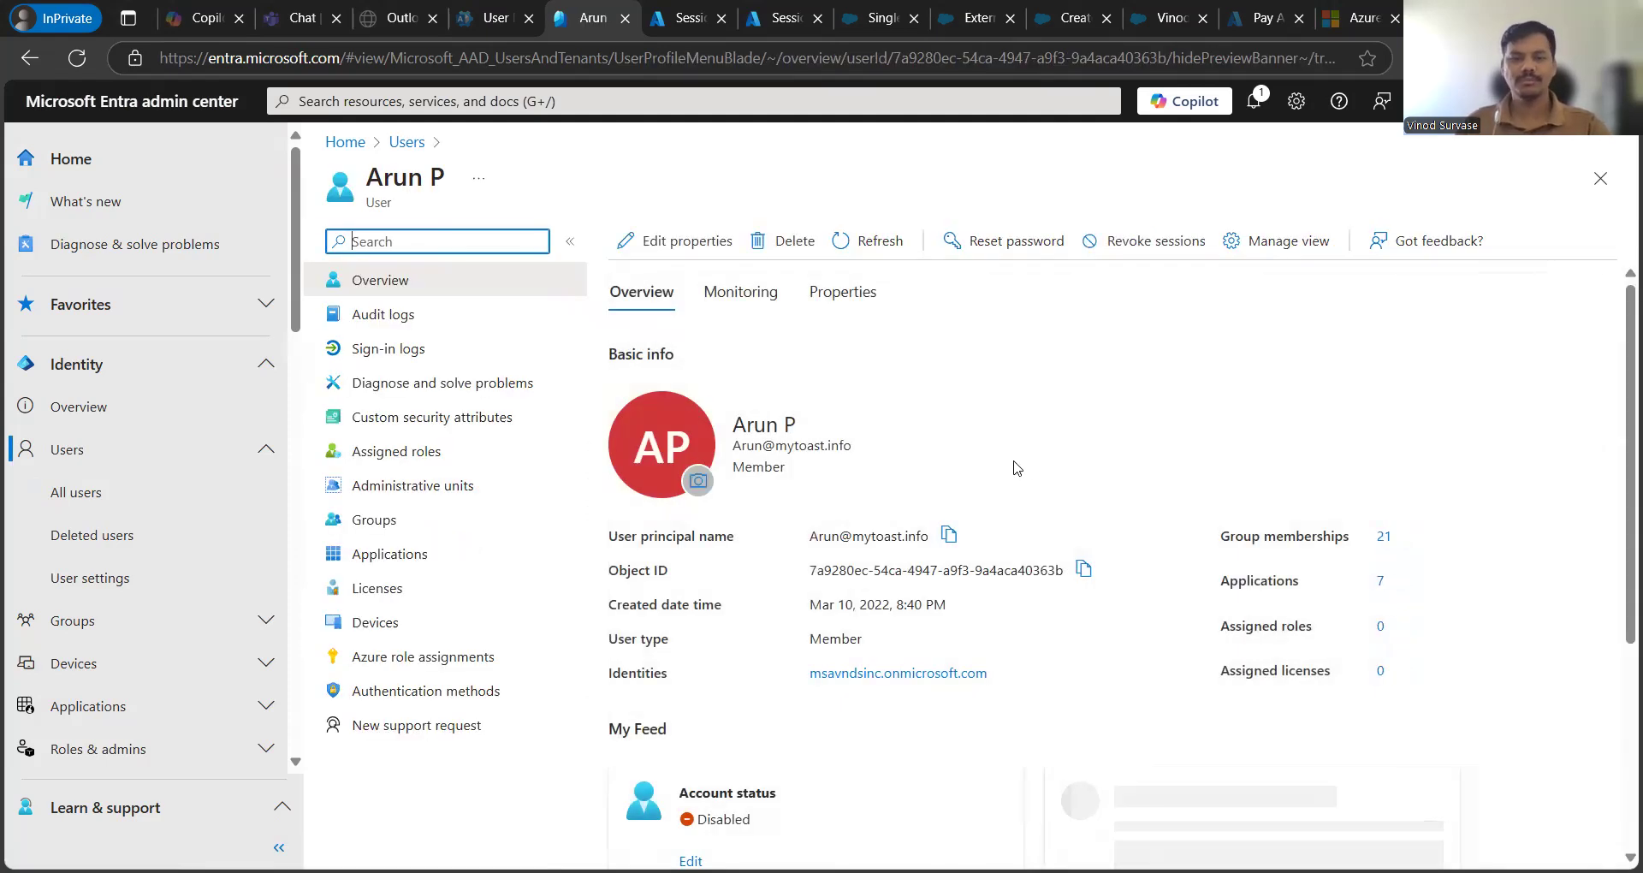
scroll(1075, 520, "down", 3)
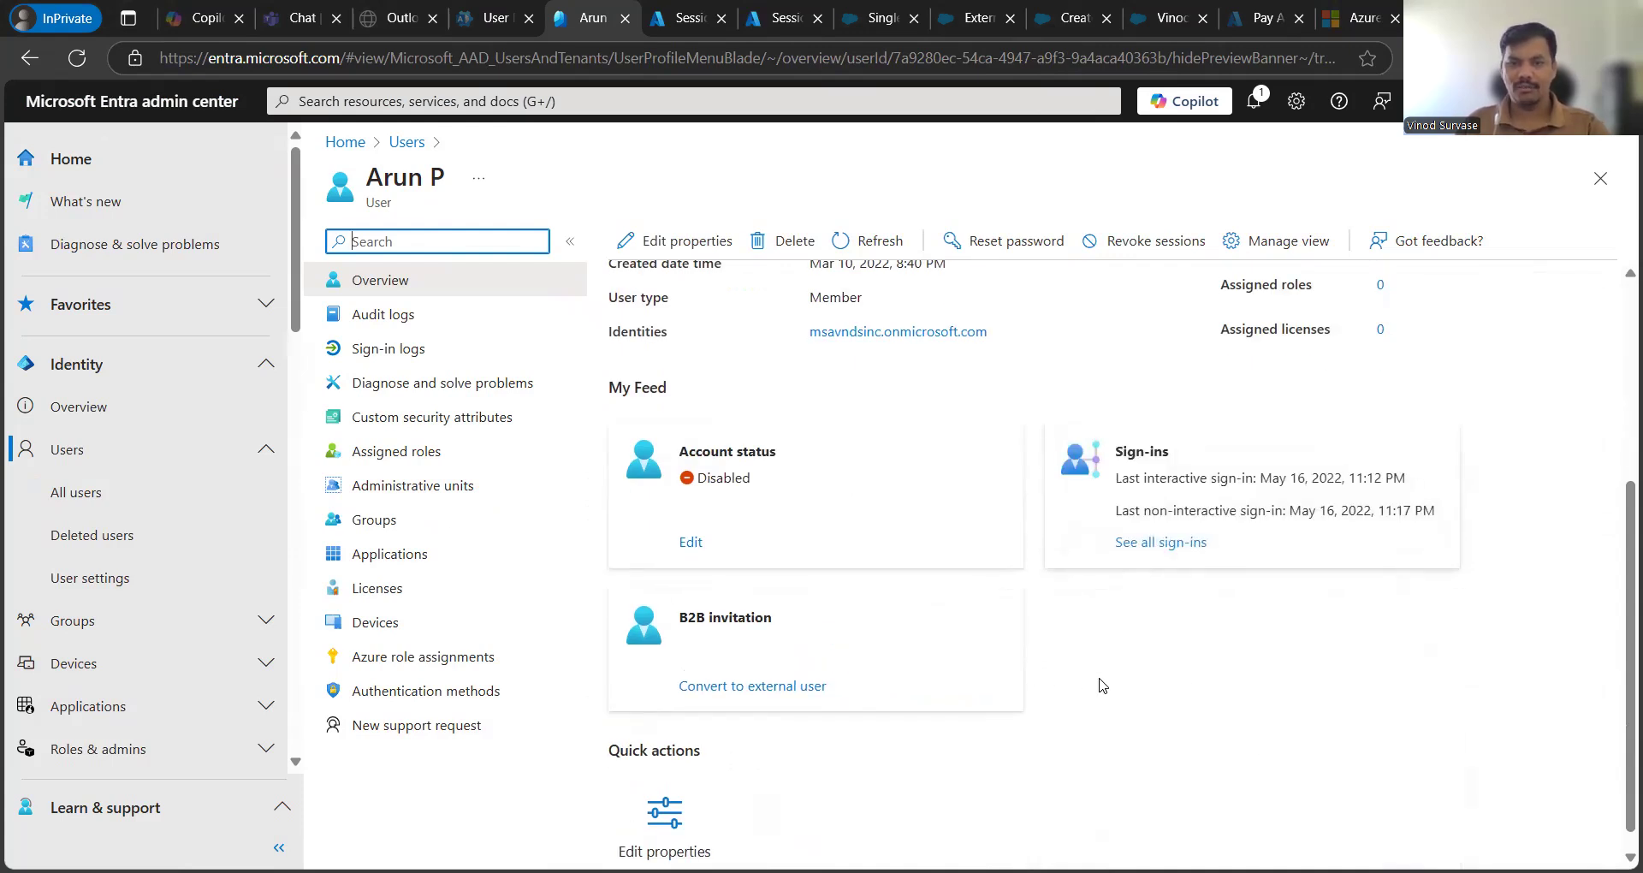
- Start Convert to external user and change the email's domain to hotmail.com
left_click(737, 687)
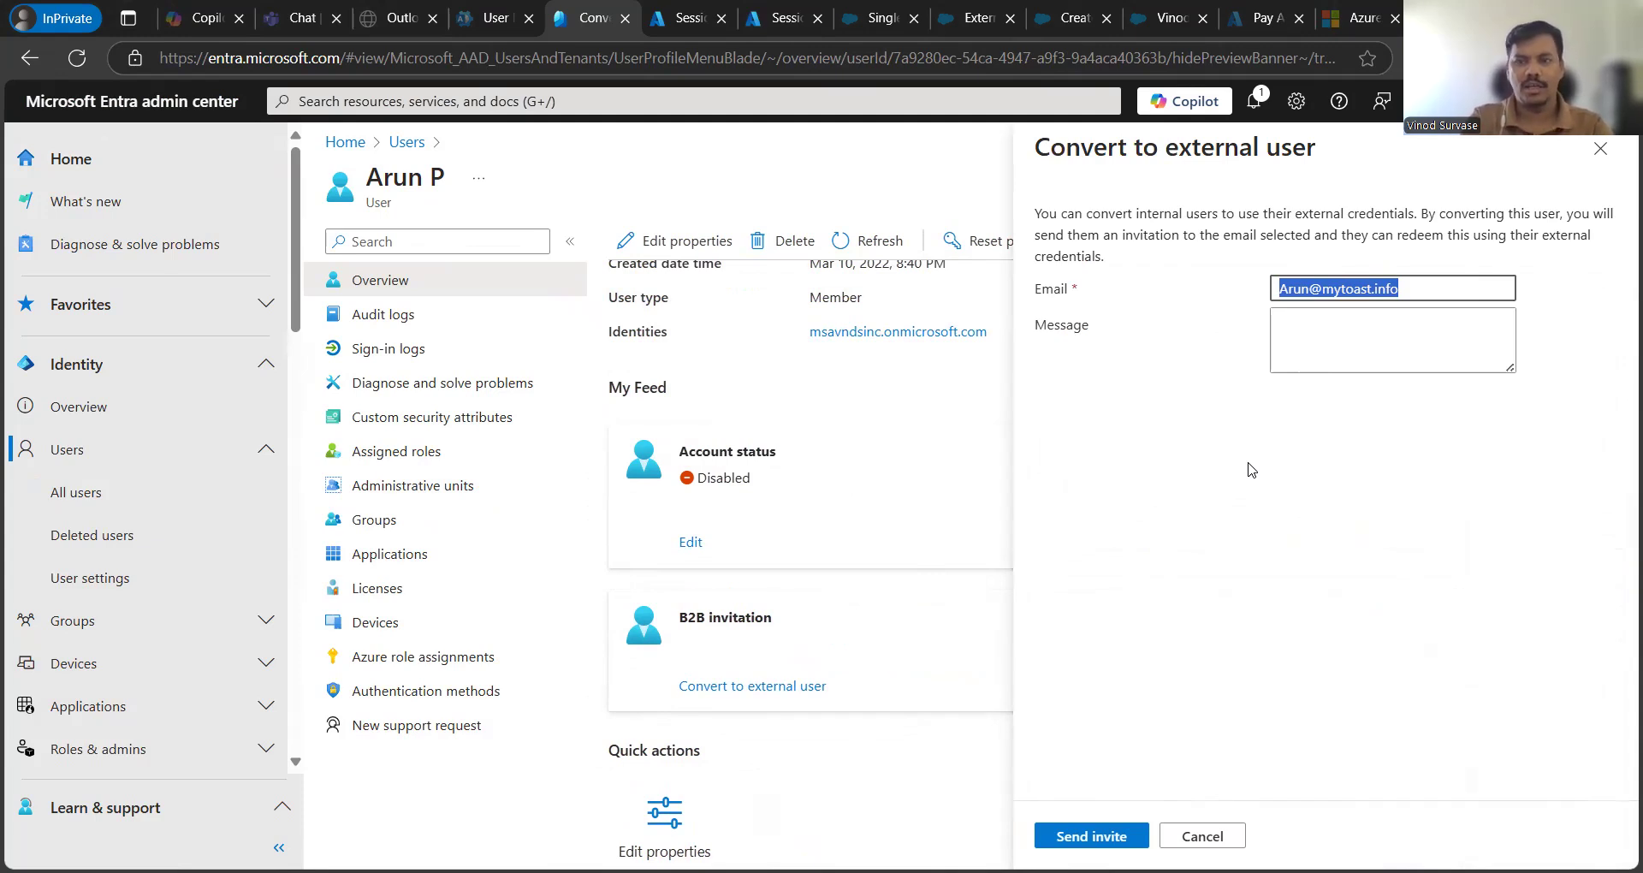
key("End")
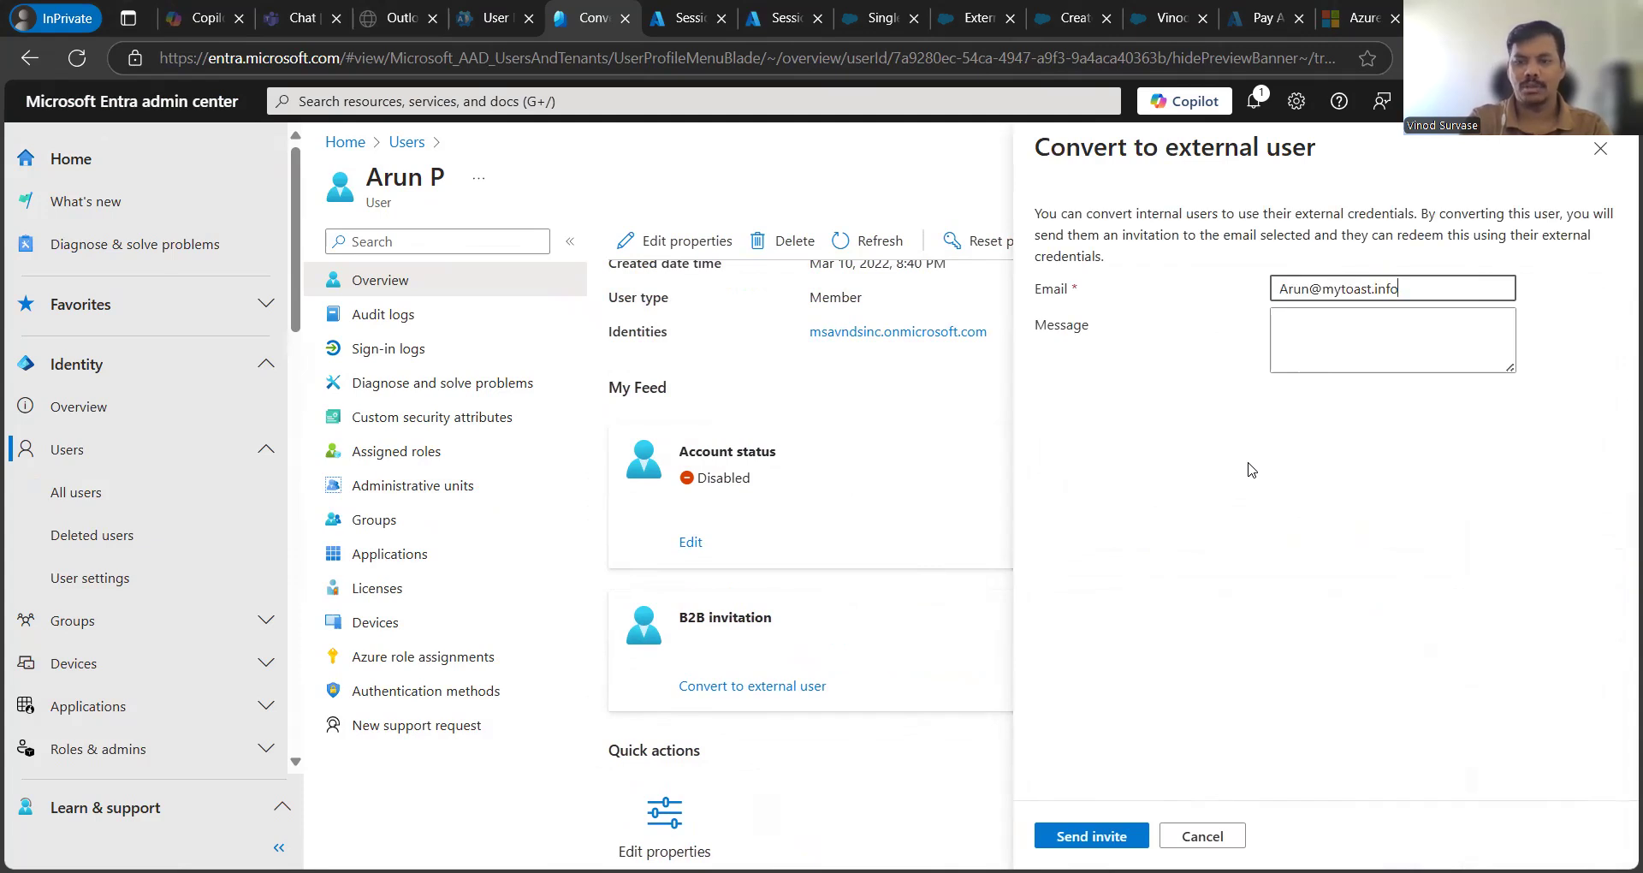
key("BackSpace")
key("BackSpace")
key("BackSpace")
key("BackSpace")
key("BackSpace")
key("BackSpace")
key("BackSpace")
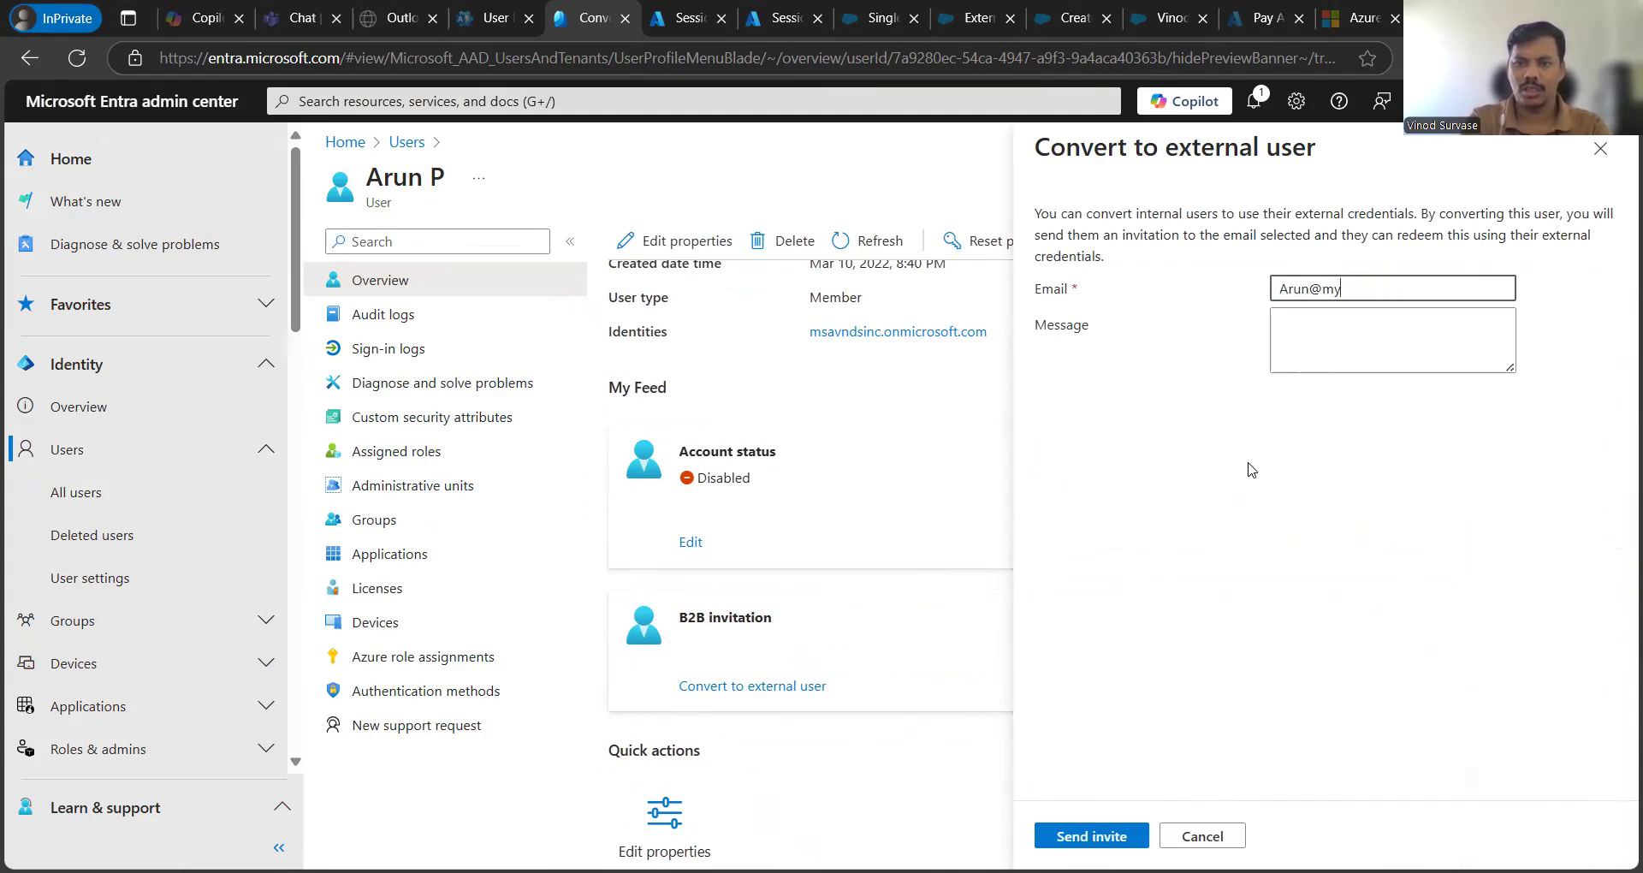
key("BackSpace")
key("BackSpace")
type("hotmail.com")
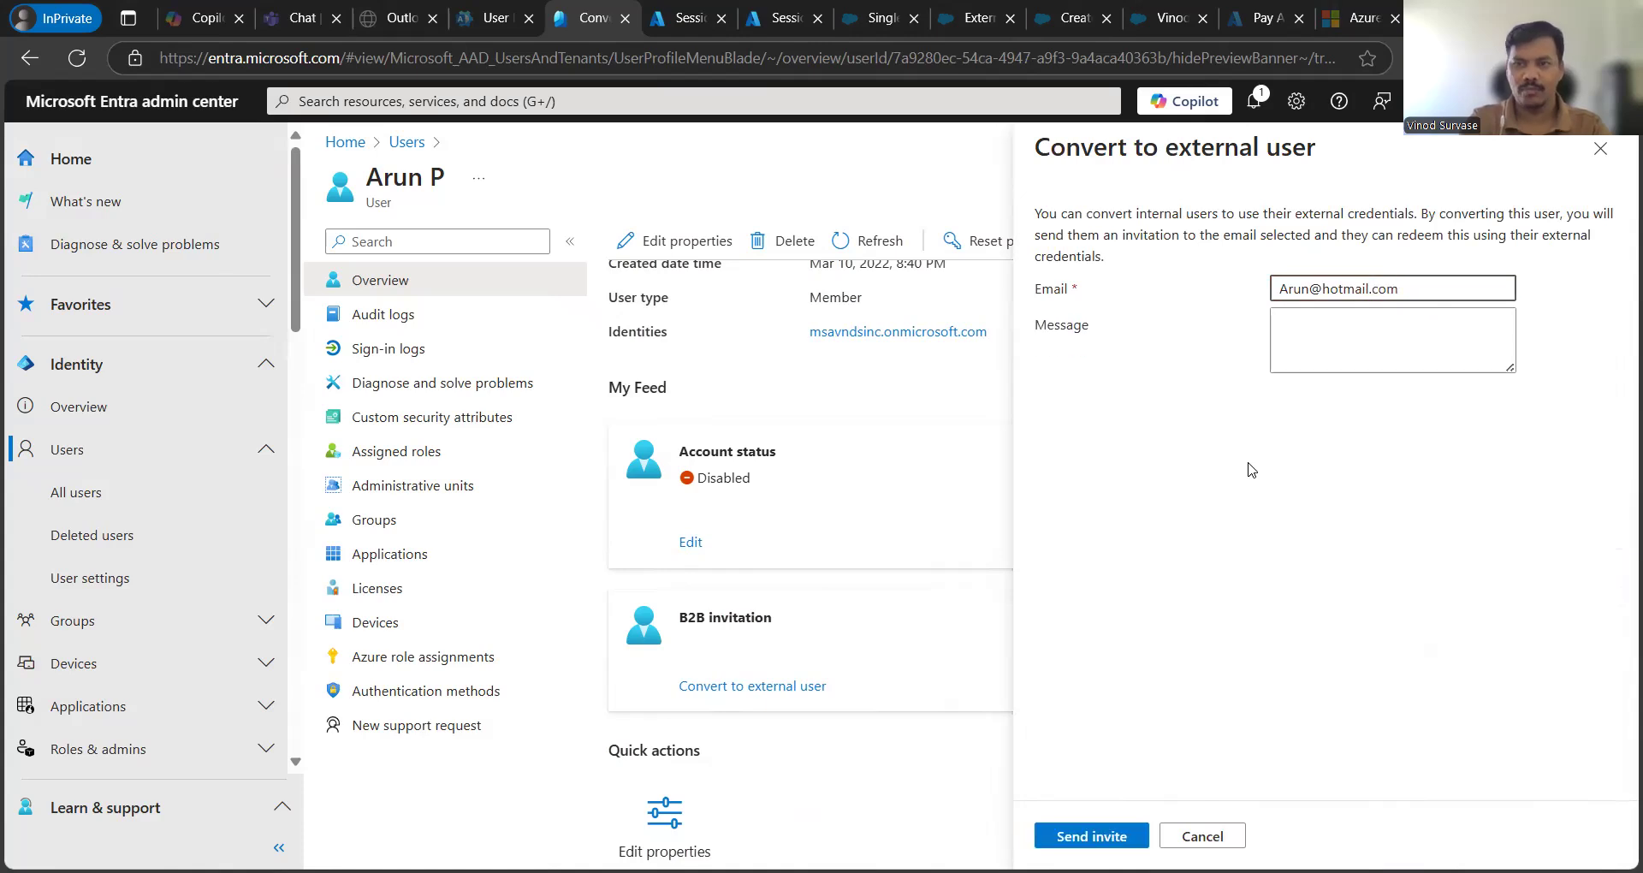
key("Tab")
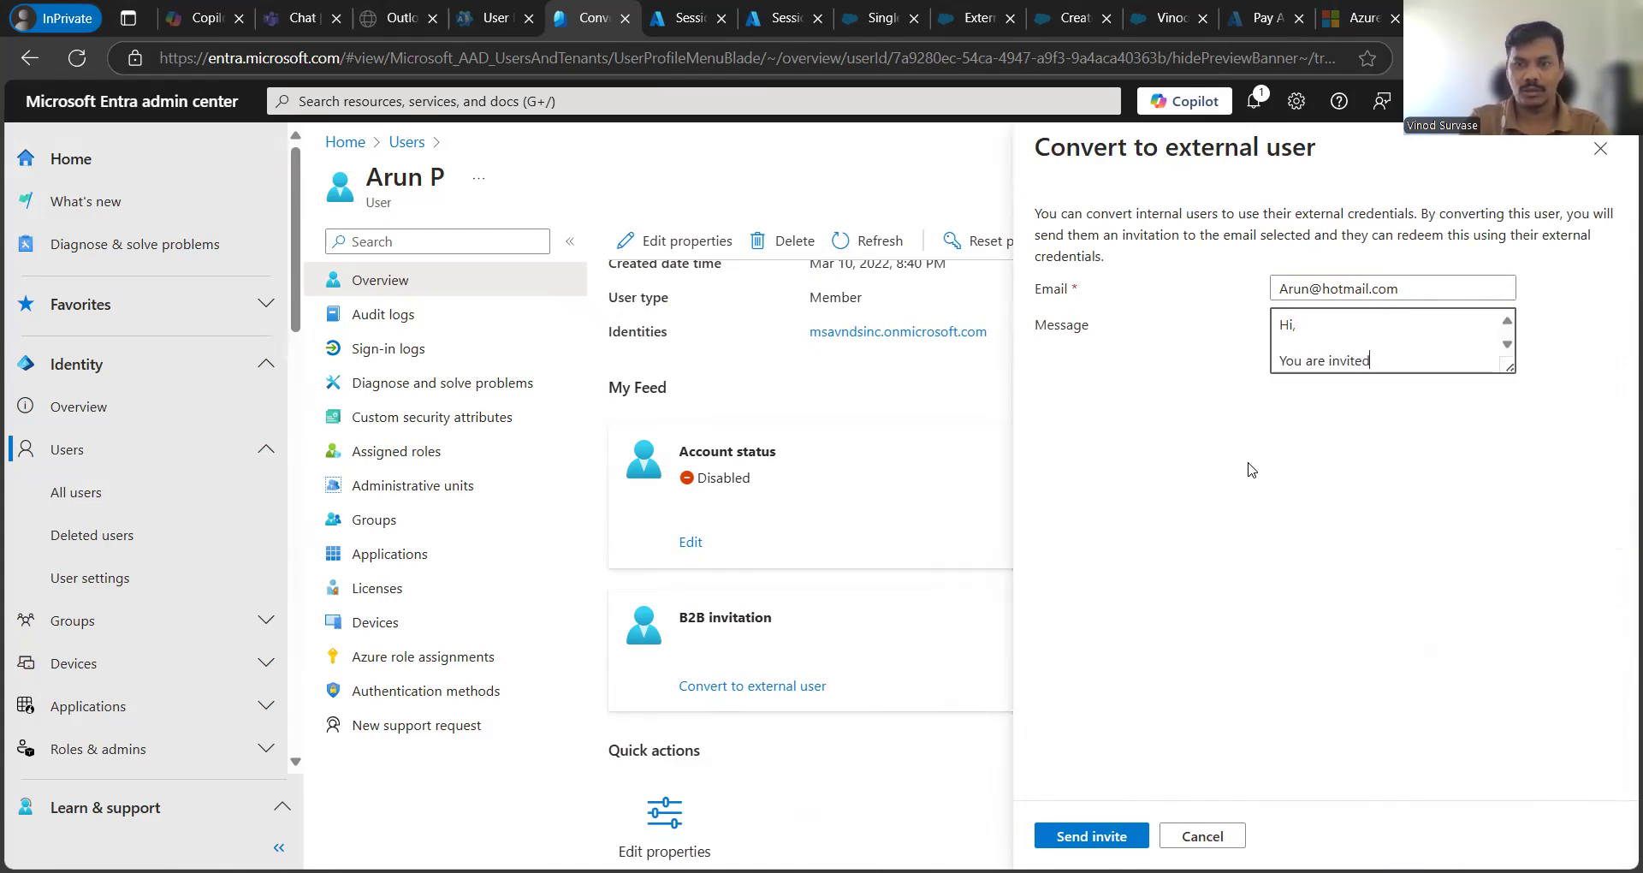
- Write the invitation message 'Hi, You are invited. BR, IT' and enlarge the Message box
type("Hi,  You are invited.")
key("Return")
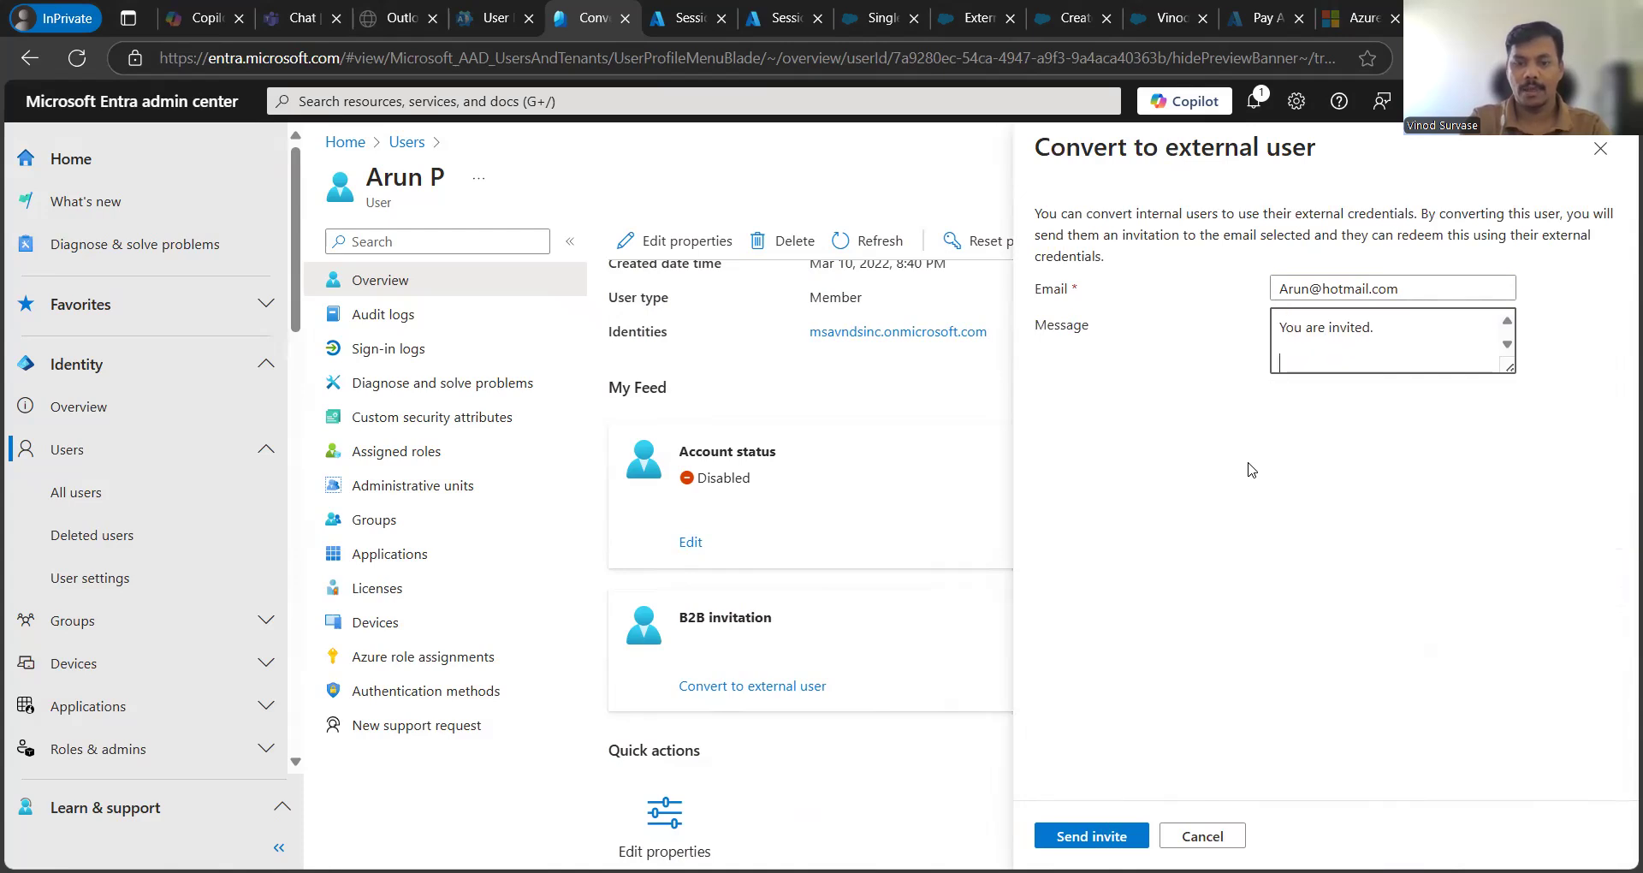
type("BR,")
key("Return")
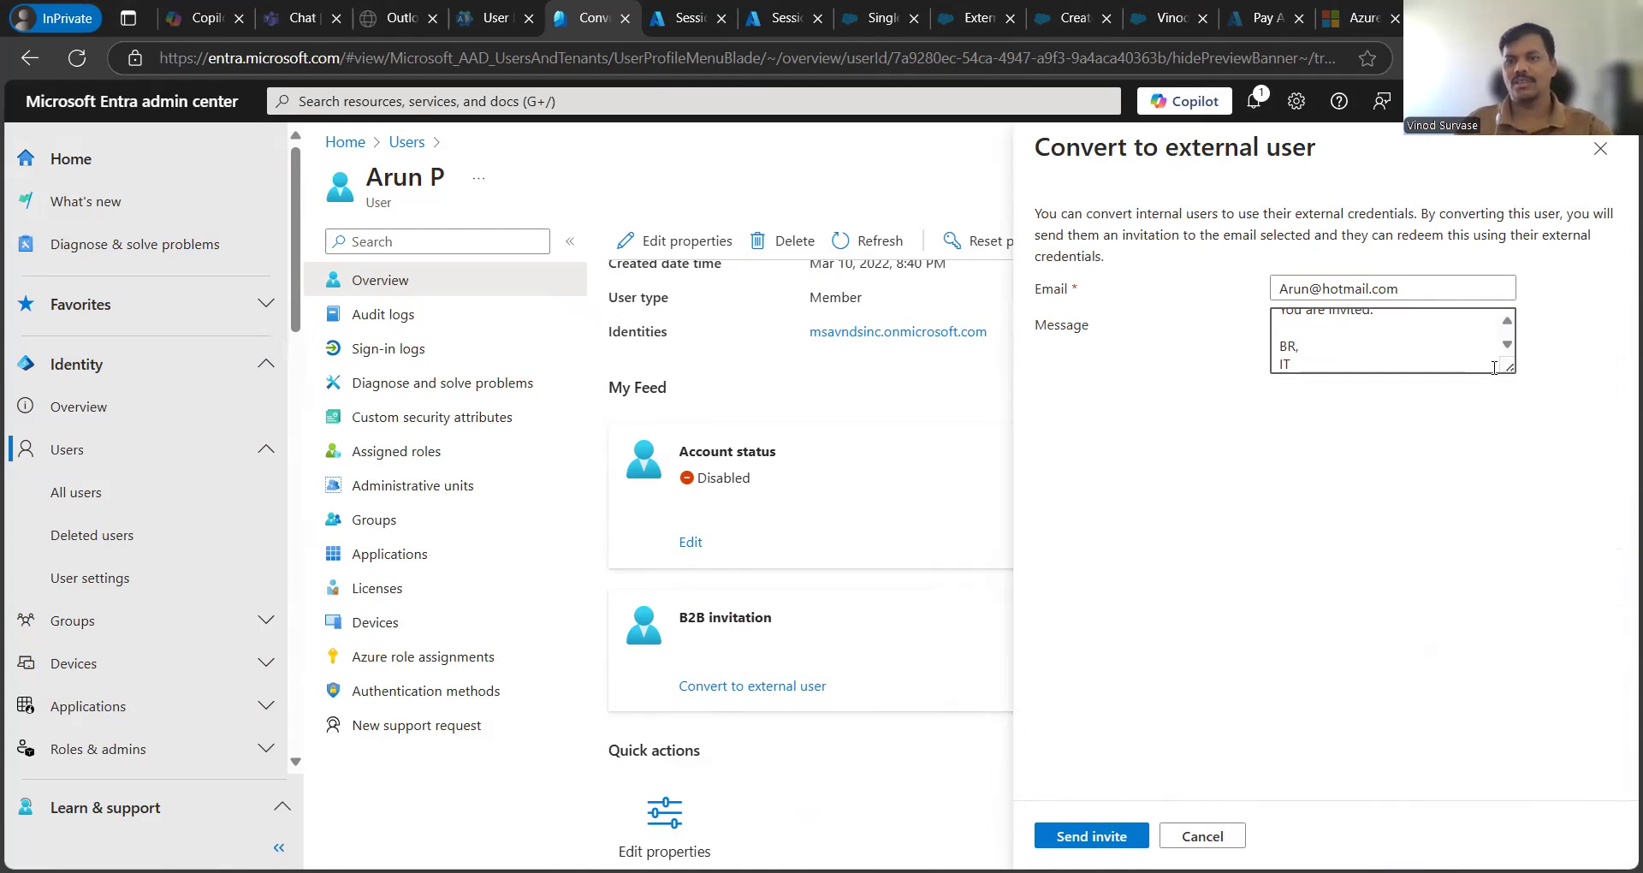
left_click_drag(1510, 368, 1554, 481)
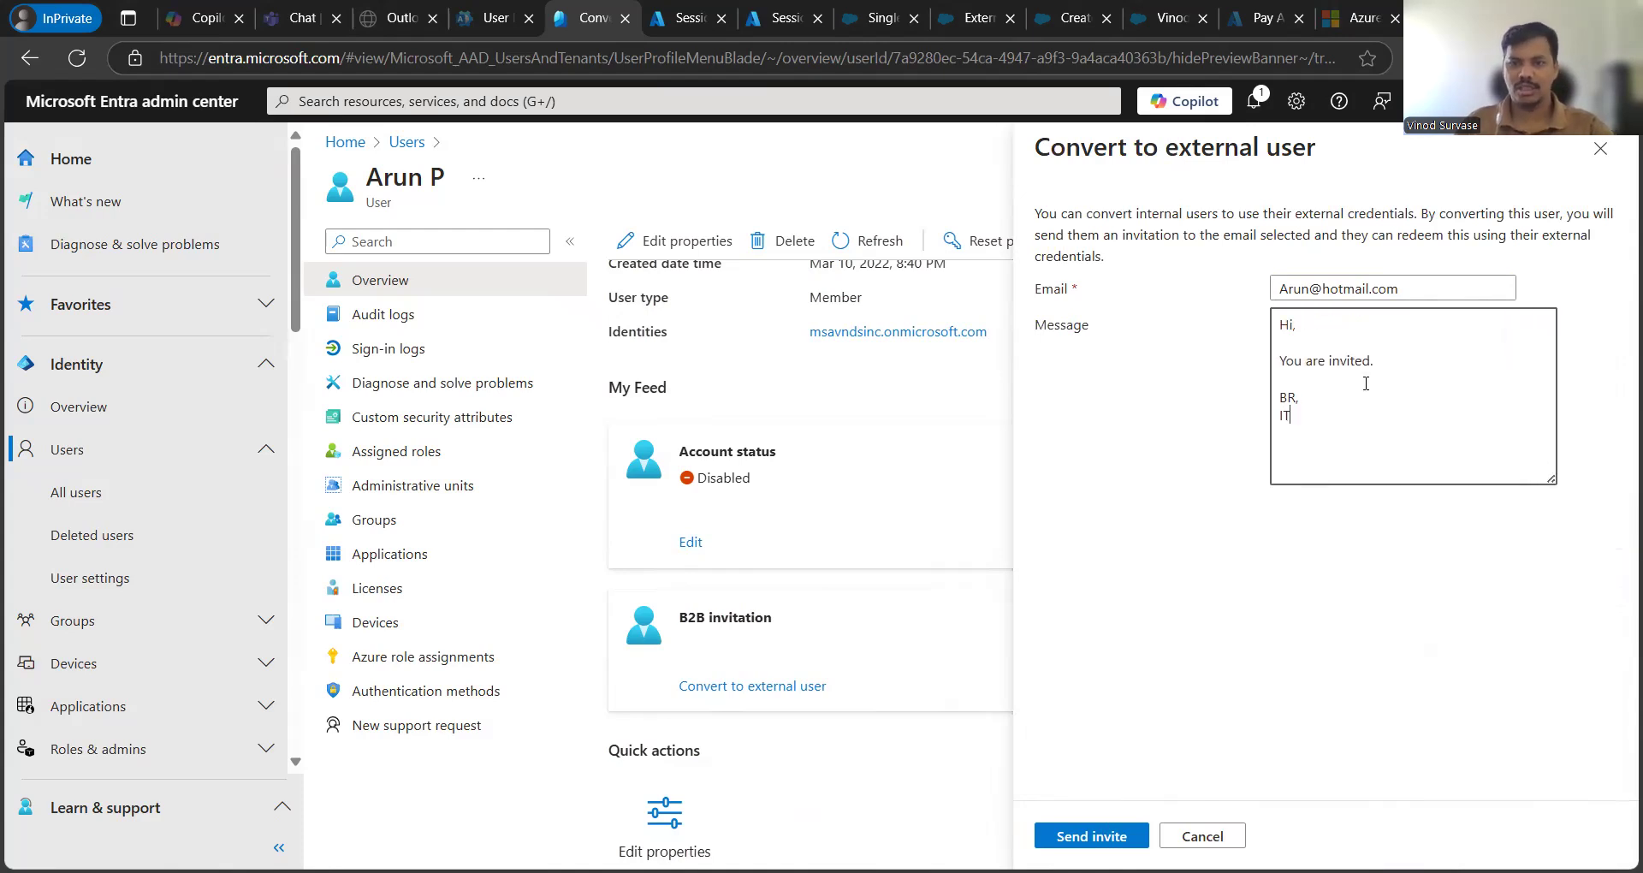
left_click(1192, 418)
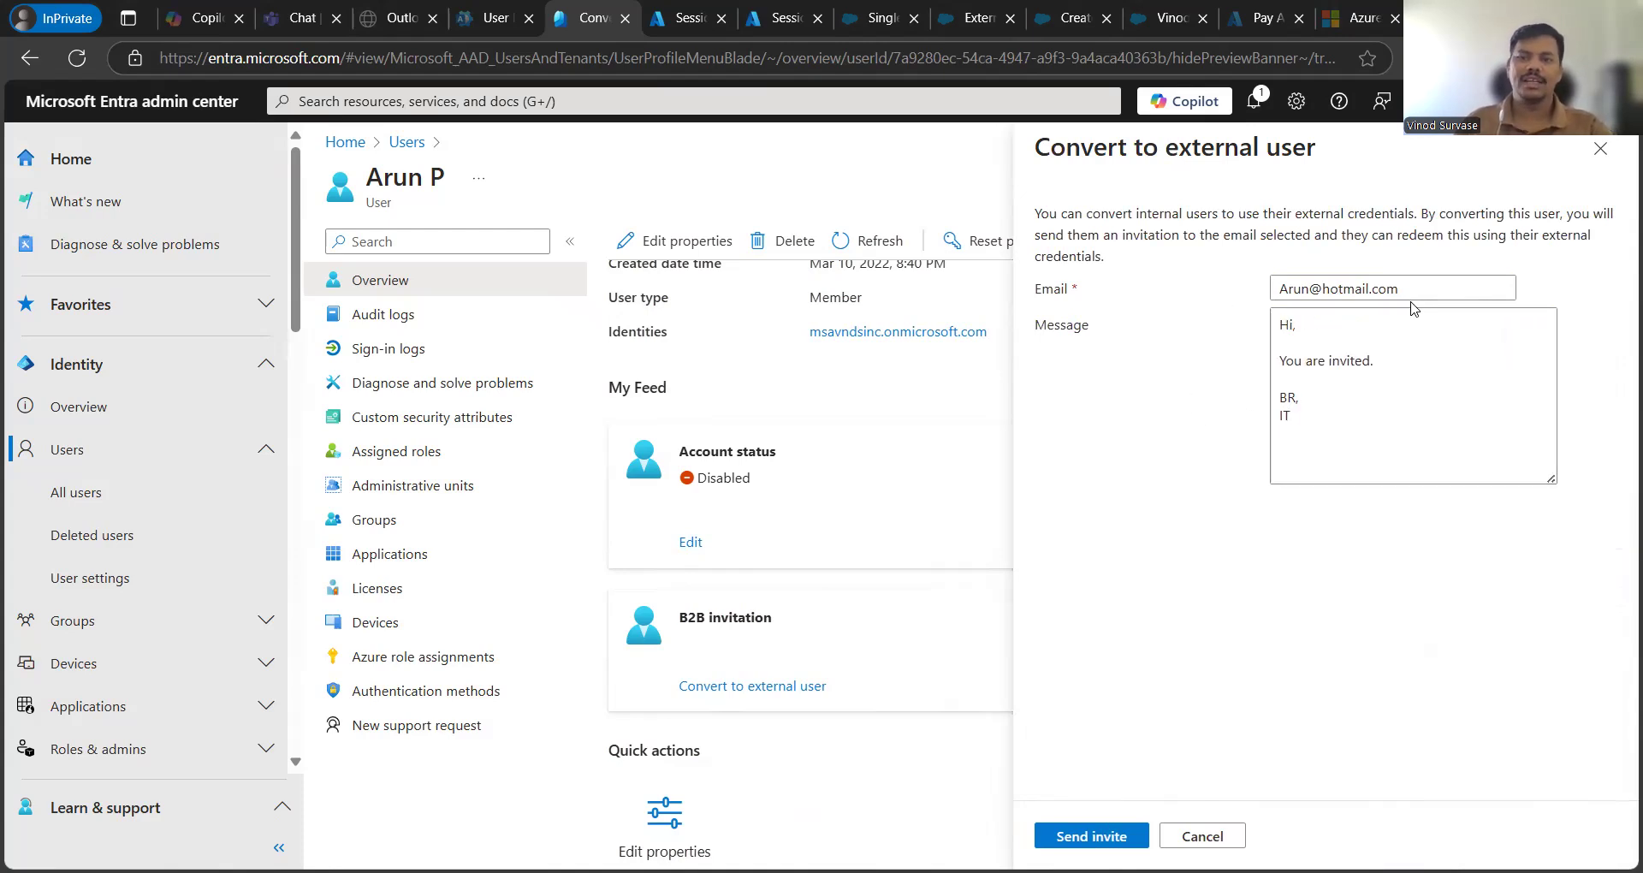
left_click_drag(1407, 289, 1198, 283)
left_click(1148, 503)
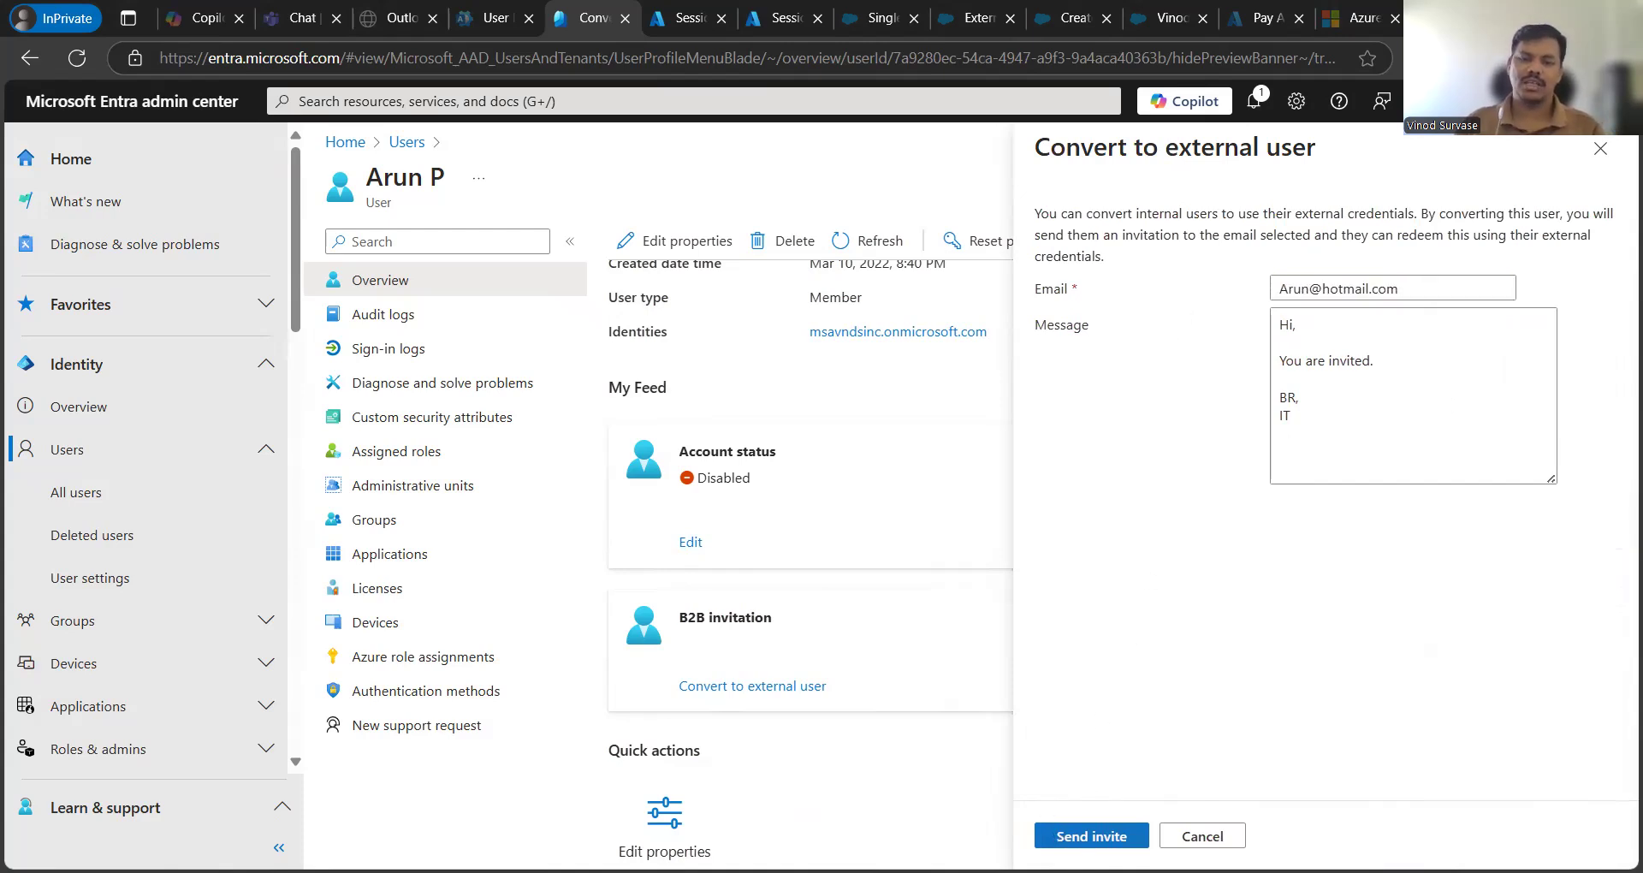
left_click_drag(1289, 413, 1415, 287)
left_click(1185, 517)
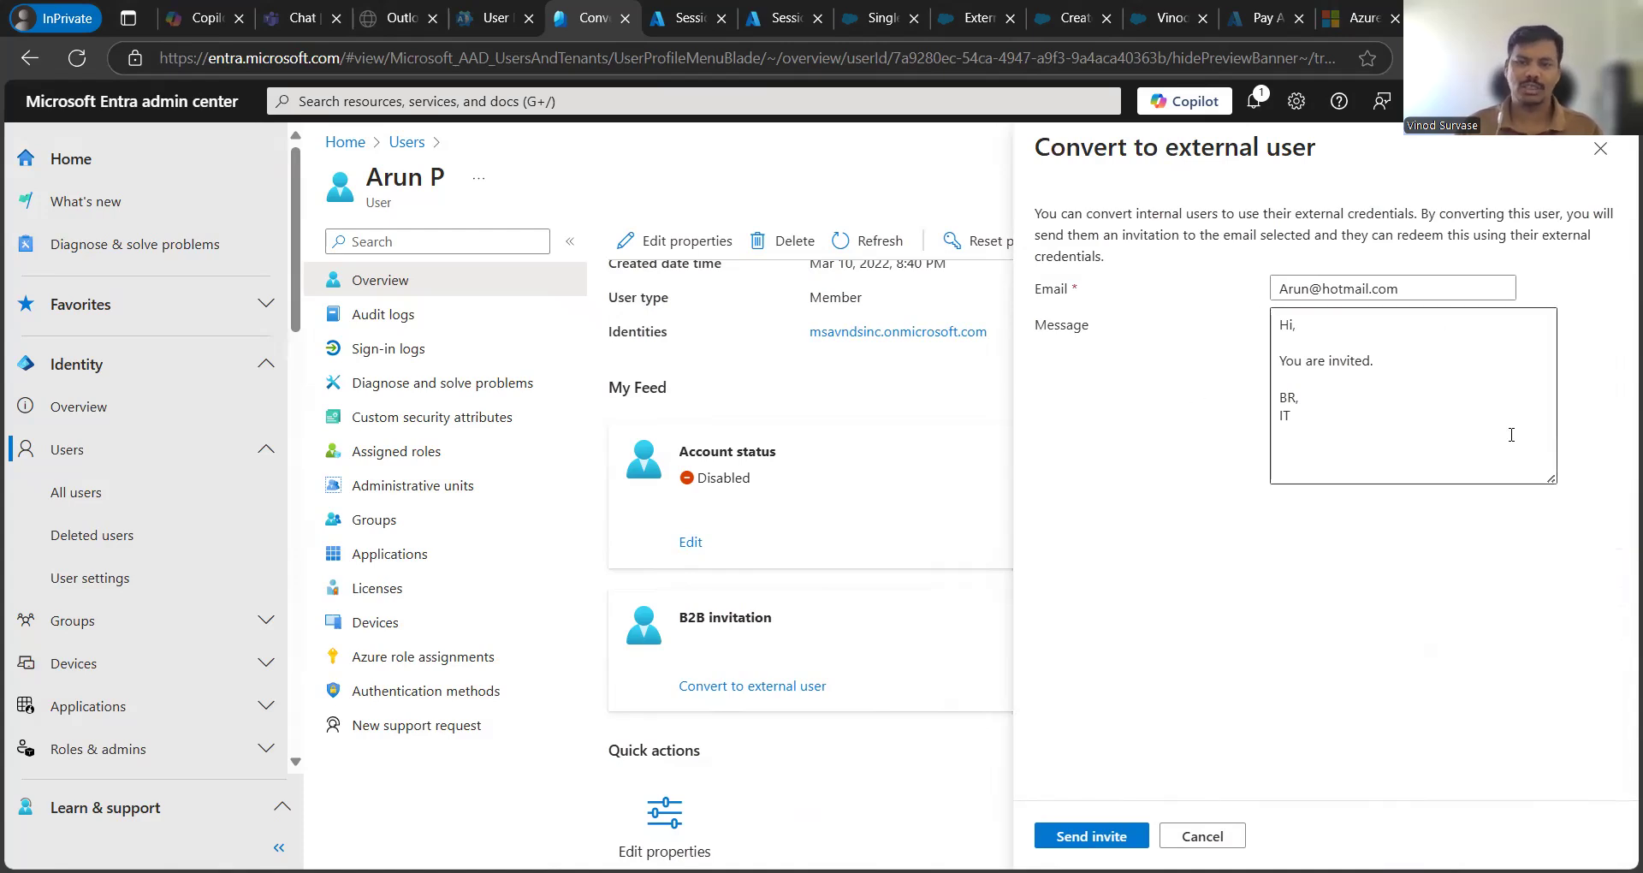
- Cancel the unsent conversion invite, close the Convert to external user panel, and refresh the member's profile
left_click(1356, 431)
left_click(1205, 643)
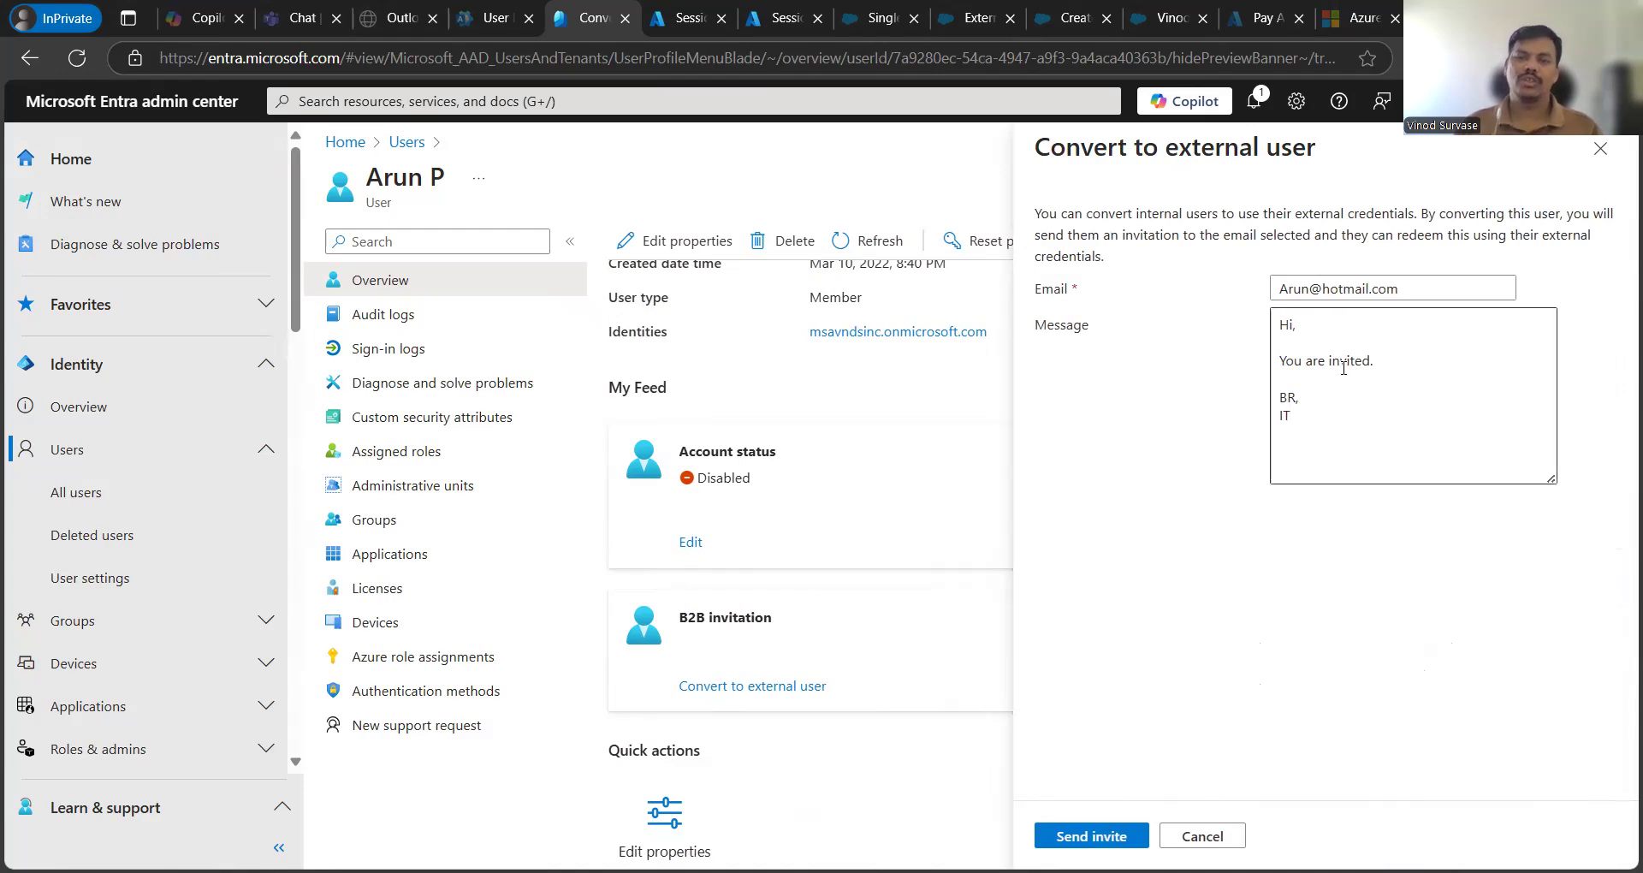
left_click(1199, 827)
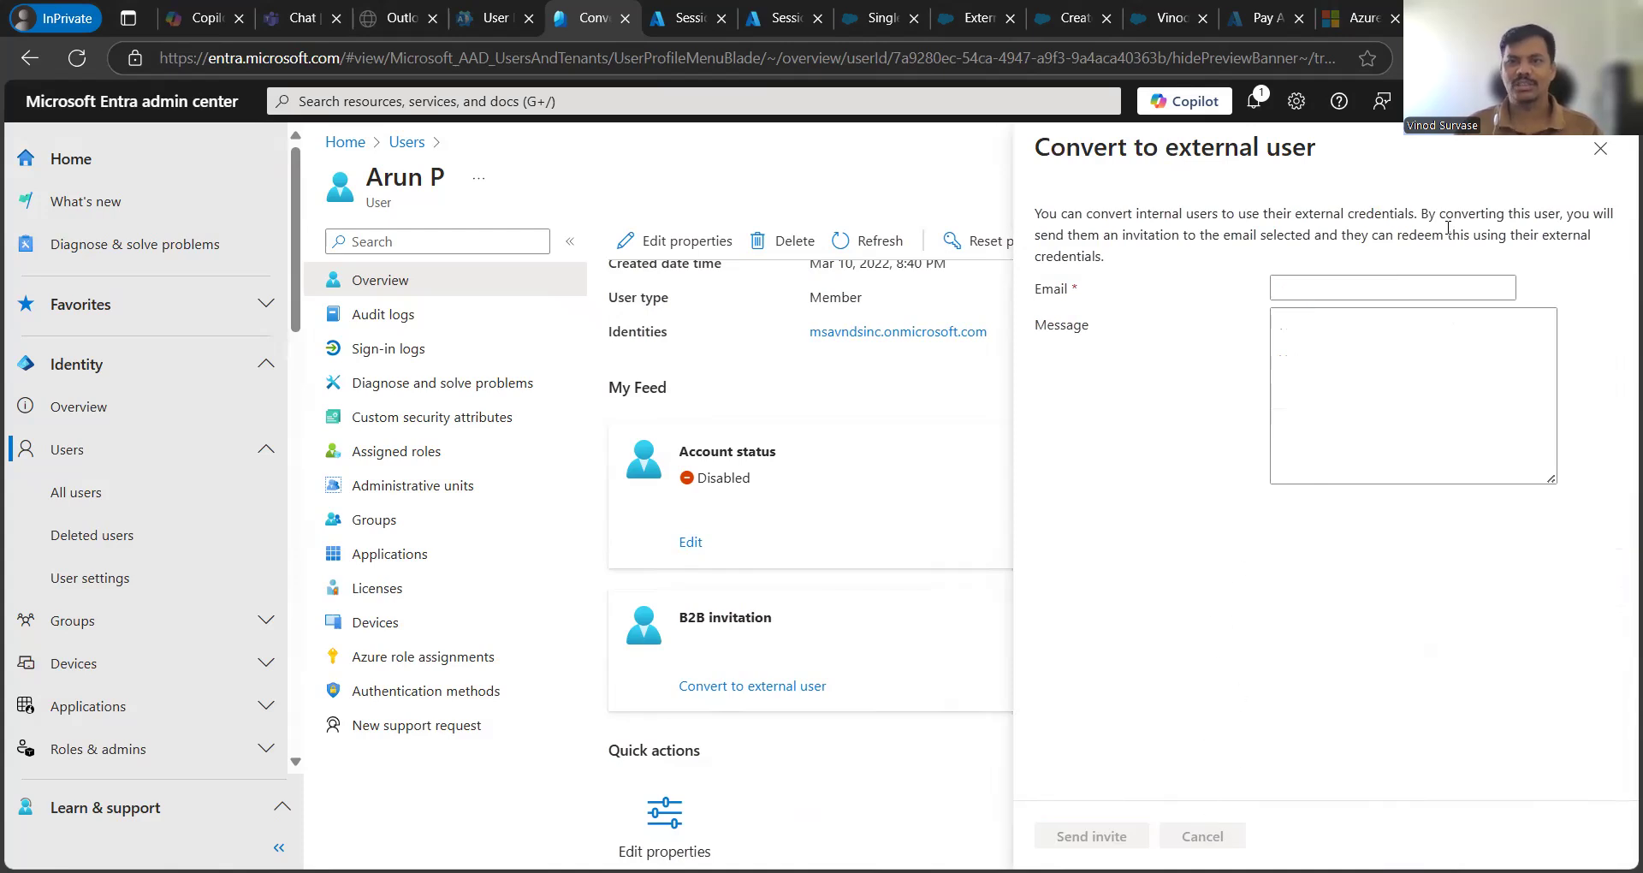
left_click(1598, 152)
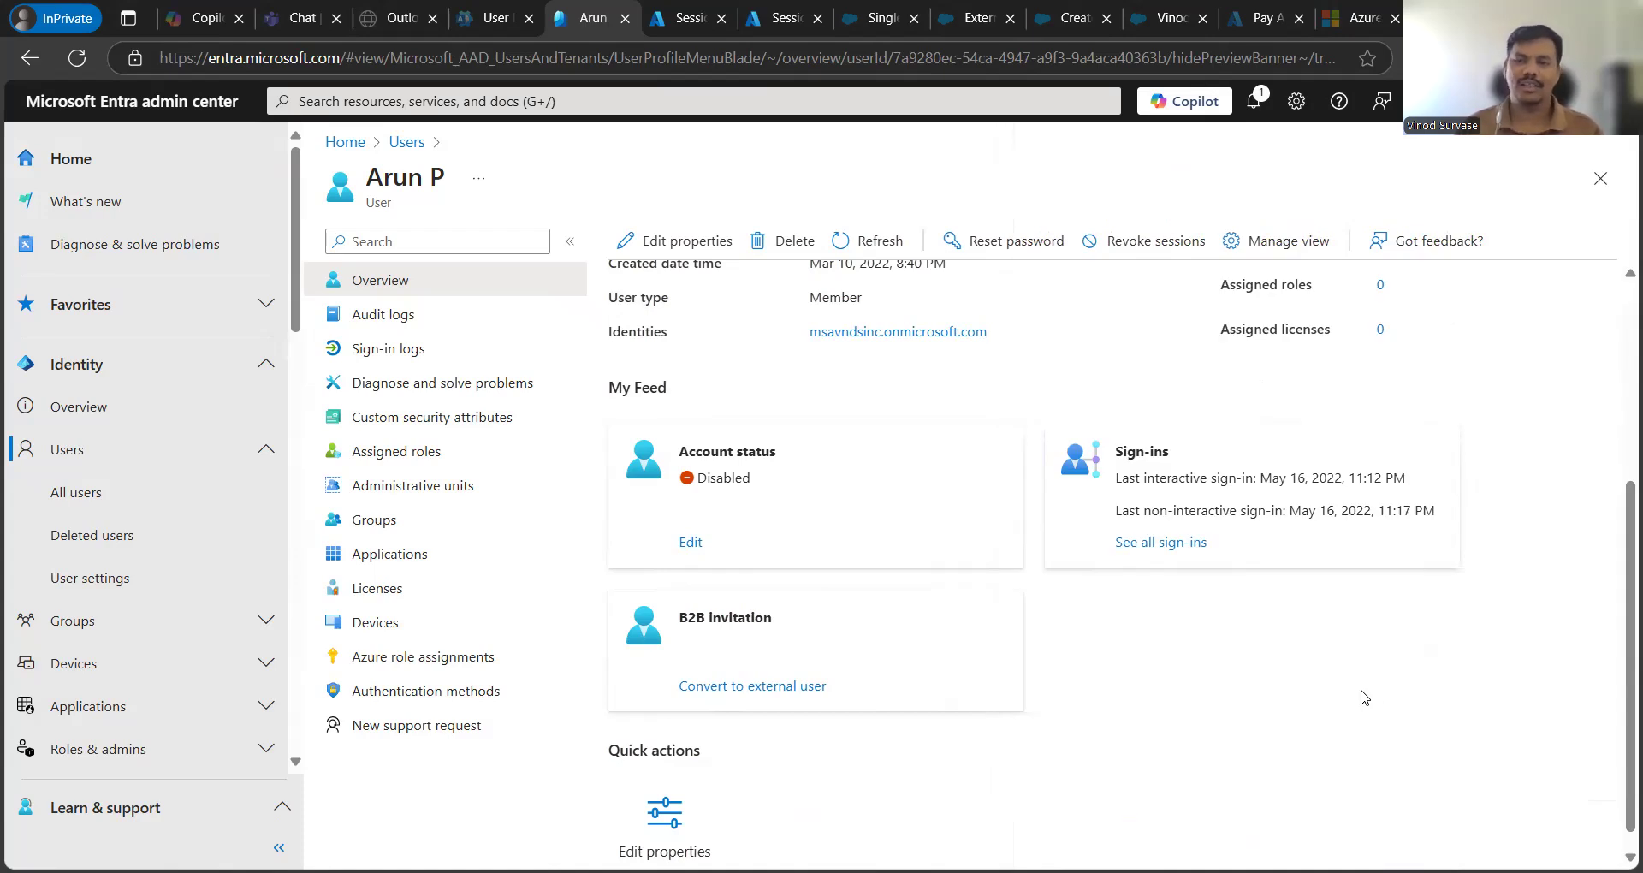
scroll(1274, 702, "up", 4)
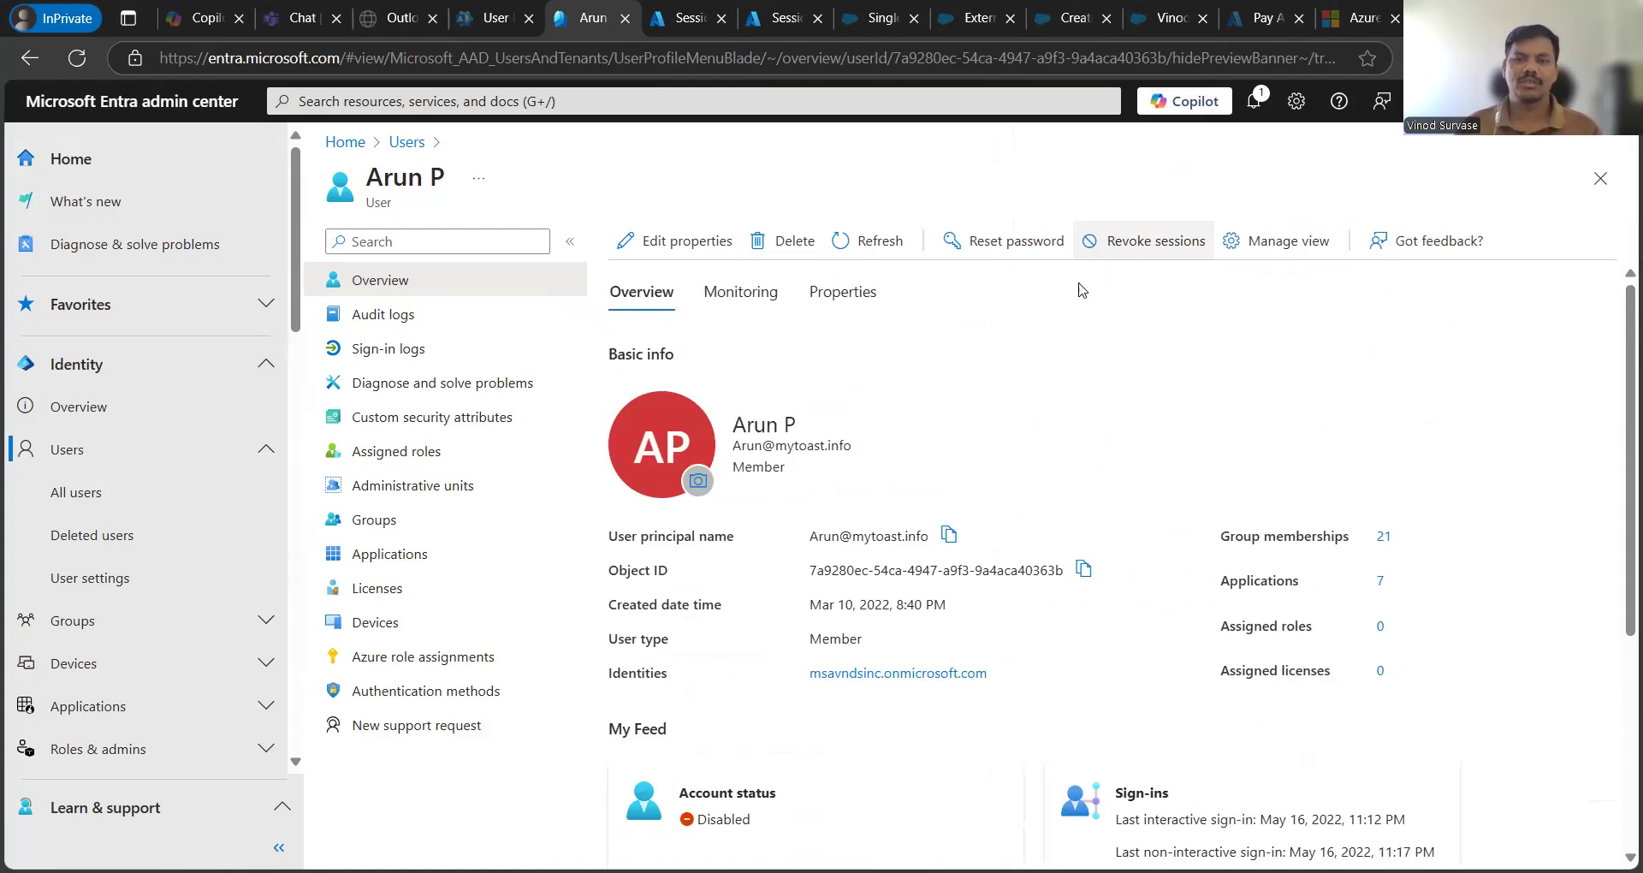
left_click(868, 241)
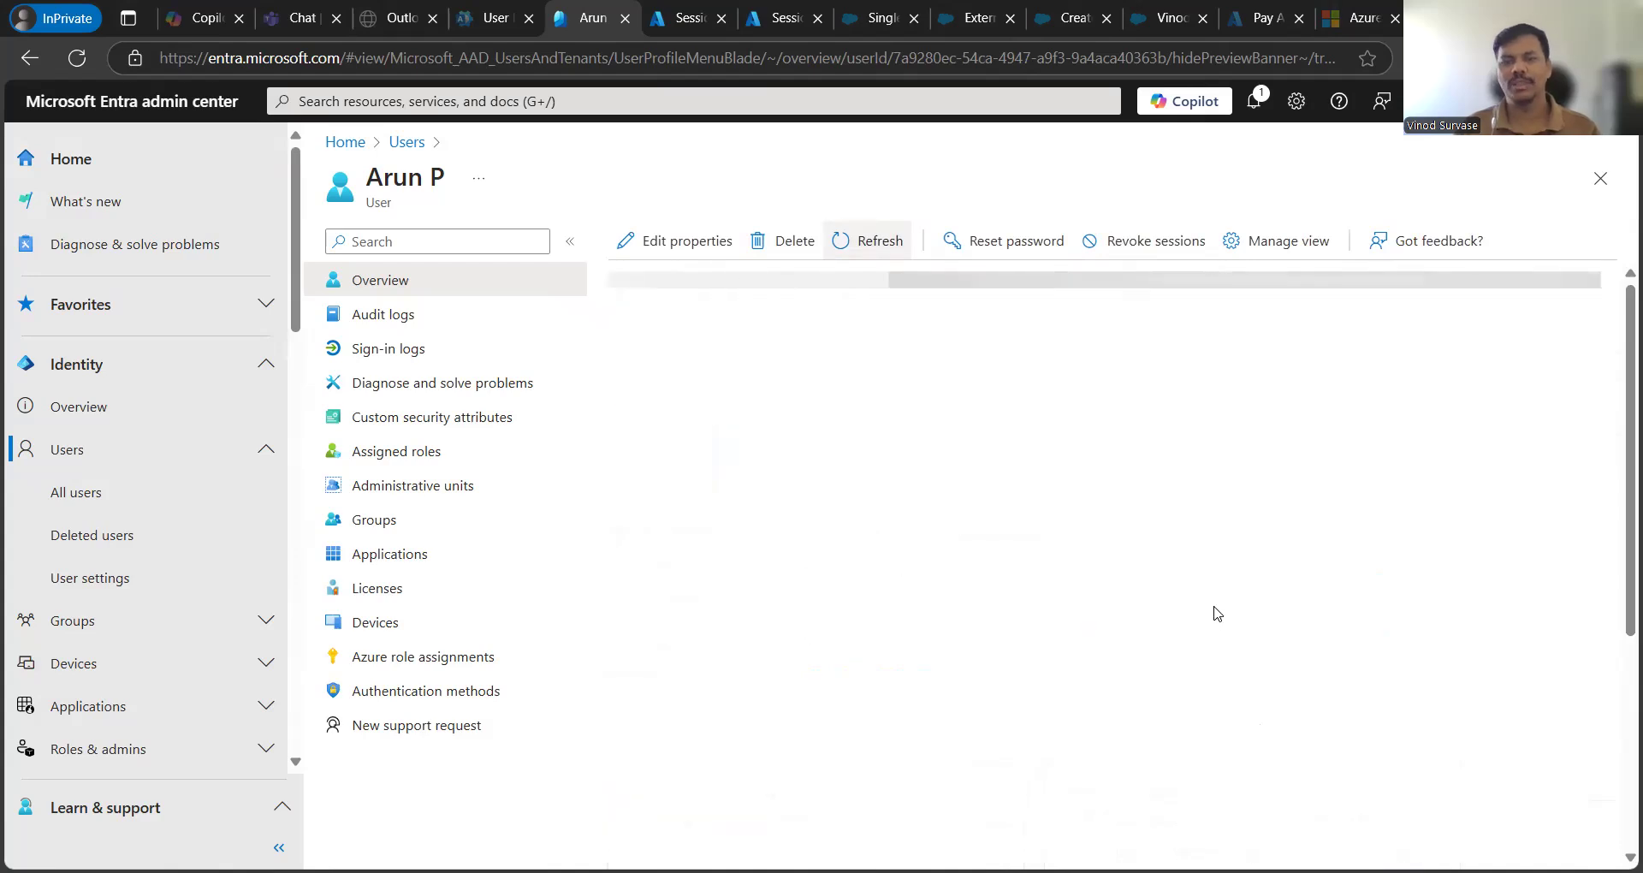